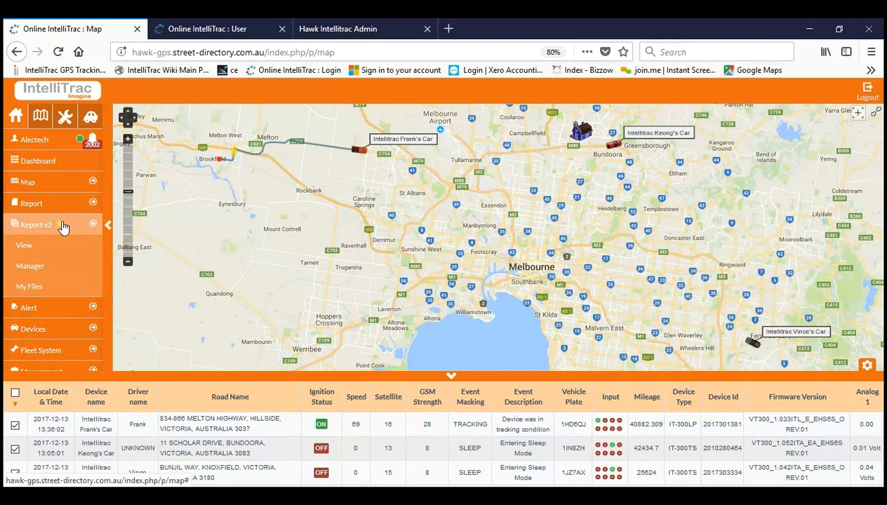
Open the version 2 report manager and start a new standard report based on the Journey type.
{"action": "left_click", "coordinate": [68, 271]}
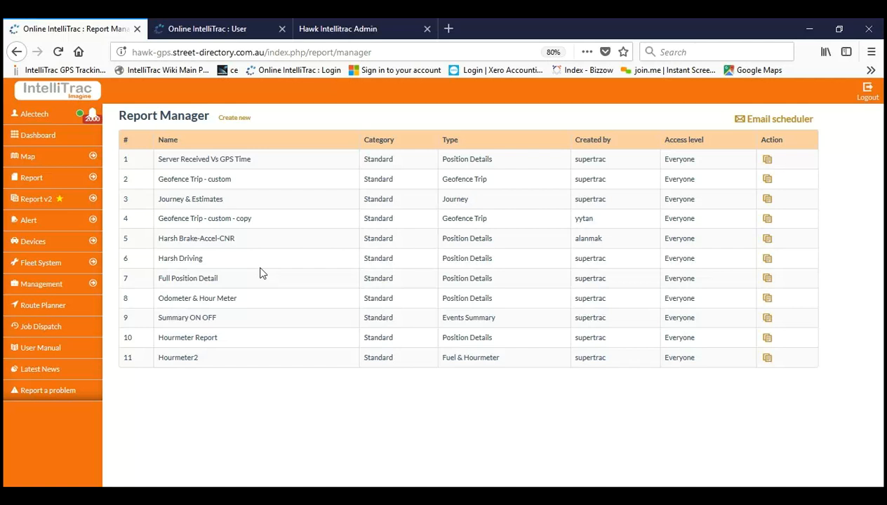
{"action": "left_click", "coordinate": [244, 120]}
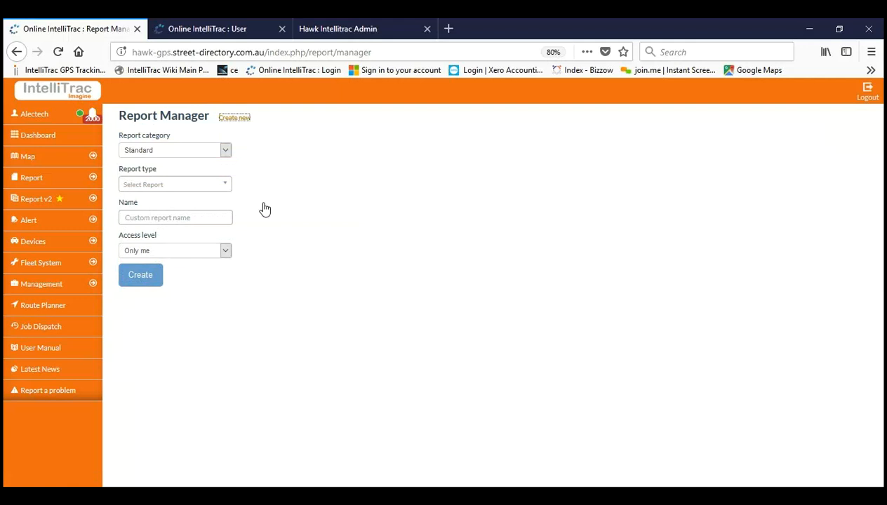
{"action": "left_click", "coordinate": [225, 188]}
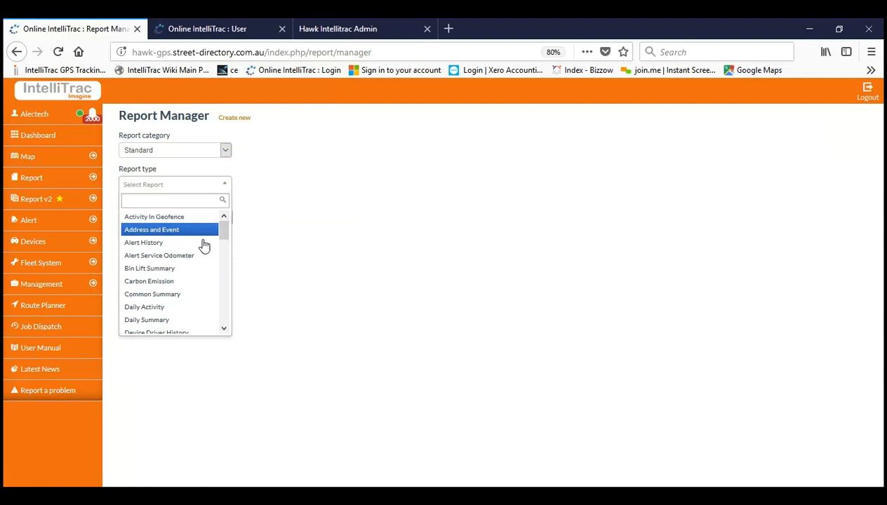
{"action": "scroll", "coordinate": [198, 249], "scroll_direction": "down", "scroll_amount": 3}
{"action": "scroll", "coordinate": [198, 249], "scroll_direction": "down", "scroll_amount": 6}
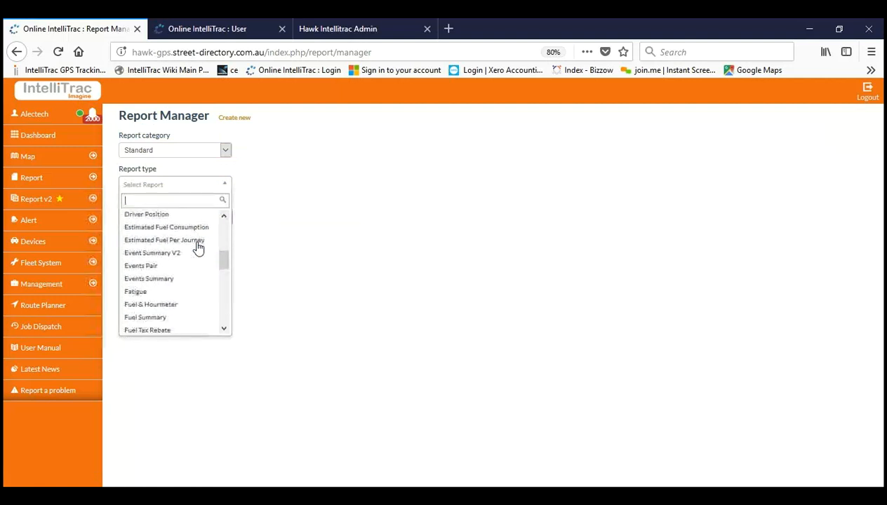
{"action": "scroll", "coordinate": [199, 249], "scroll_direction": "down", "scroll_amount": 4}
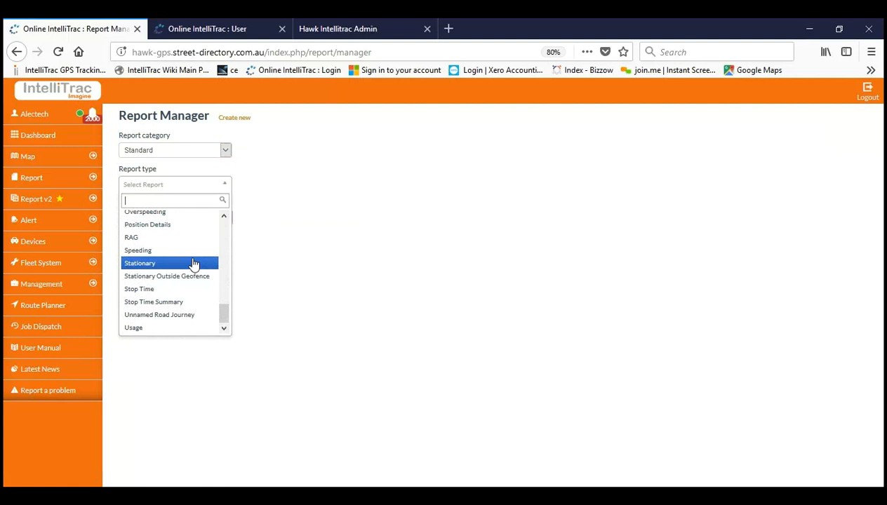
{"action": "scroll", "coordinate": [195, 264], "scroll_direction": "up", "scroll_amount": 5}
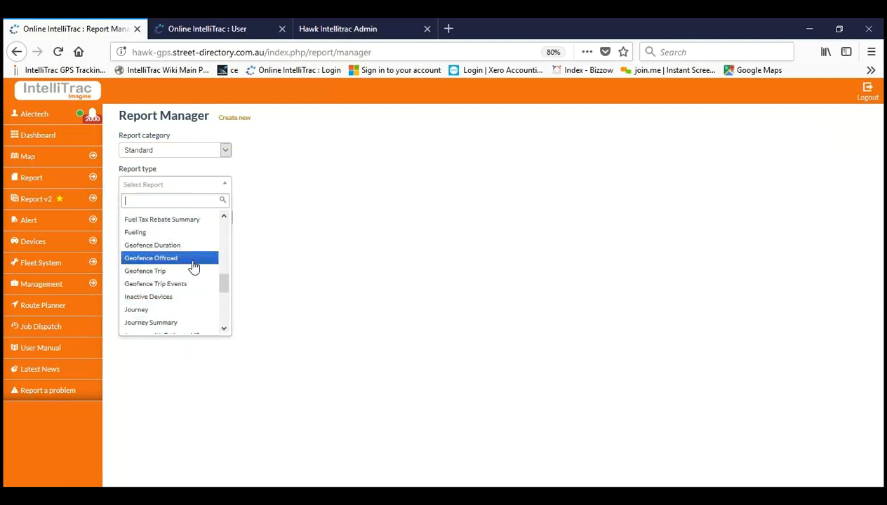
{"action": "left_click", "coordinate": [168, 314]}
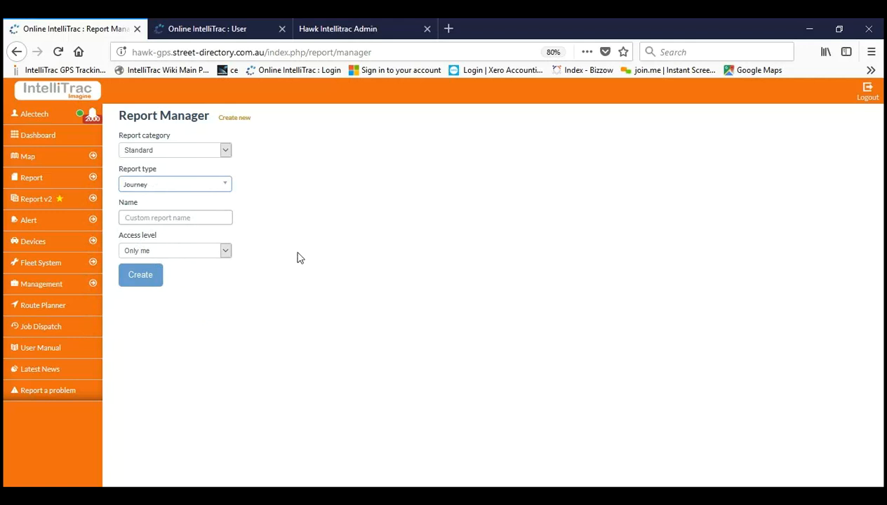
Name the report "Webinar test 1", keep its access level at Only me, and create it.
{"action": "left_click", "coordinate": [221, 217]}
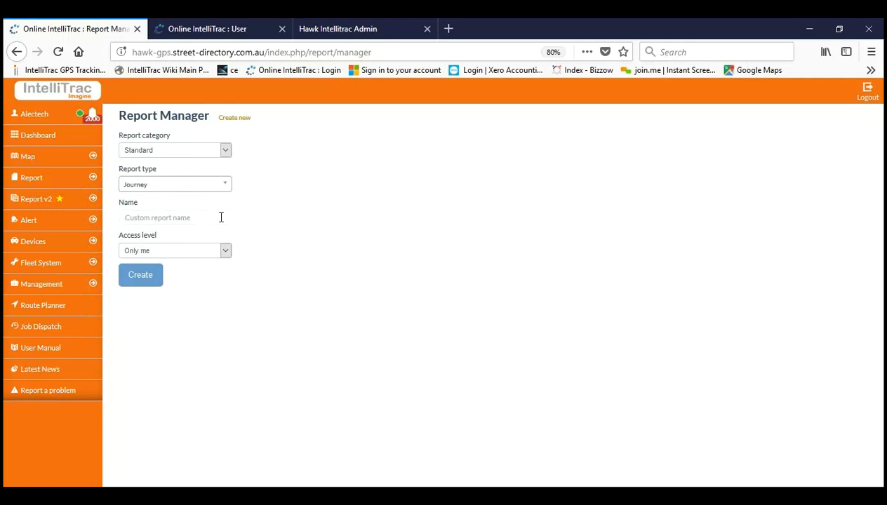
{"action": "type", "text": "Webinar test 1"}
{"action": "left_click", "coordinate": [226, 253]}
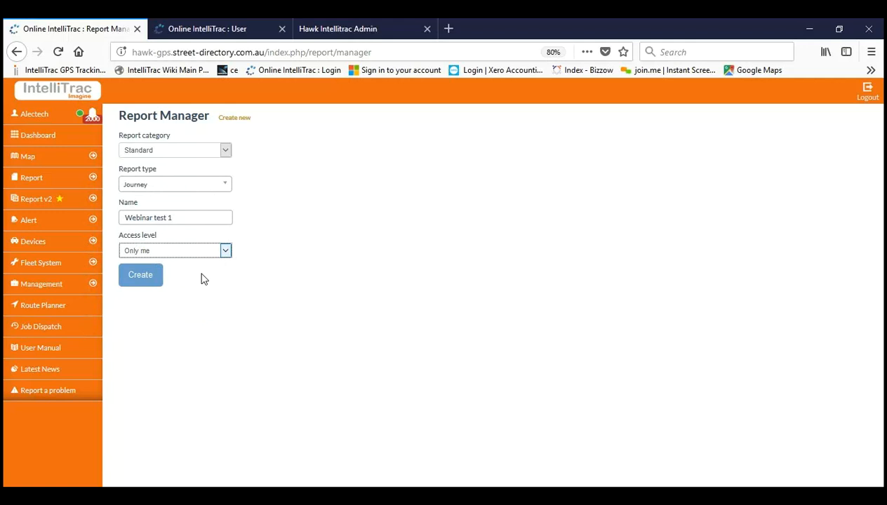
{"action": "left_click", "coordinate": [266, 243]}
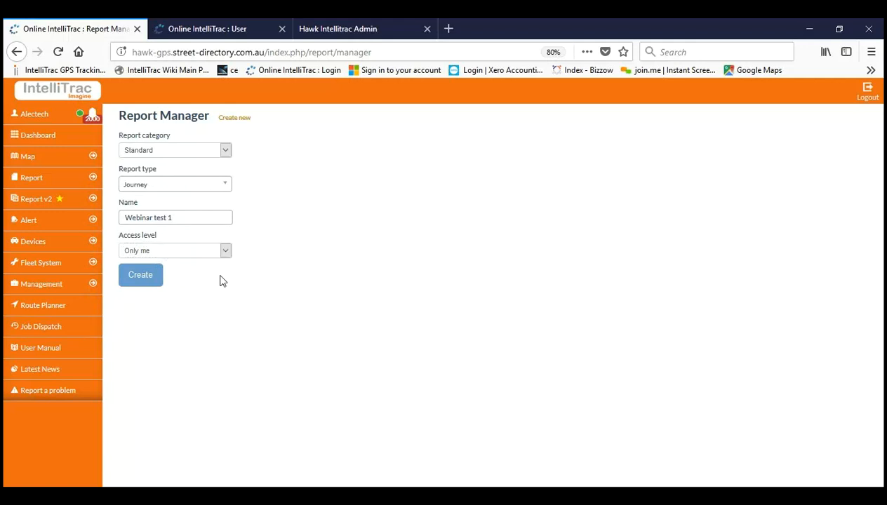
{"action": "left_click", "coordinate": [160, 278]}
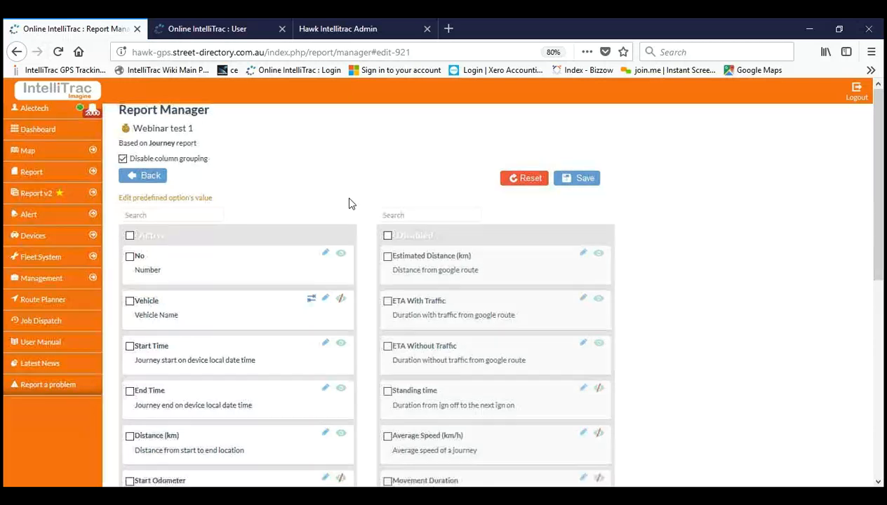
Examine the active and disabled columns offered for the Webinar test 1 report.
{"action": "scroll", "coordinate": [350, 203], "scroll_direction": "down", "scroll_amount": 2}
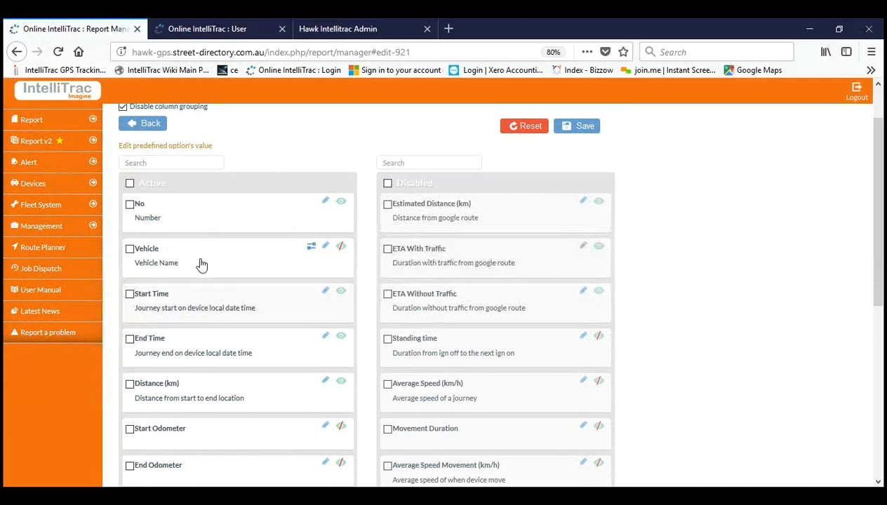
{"action": "scroll", "coordinate": [261, 336], "scroll_direction": "down", "scroll_amount": 4}
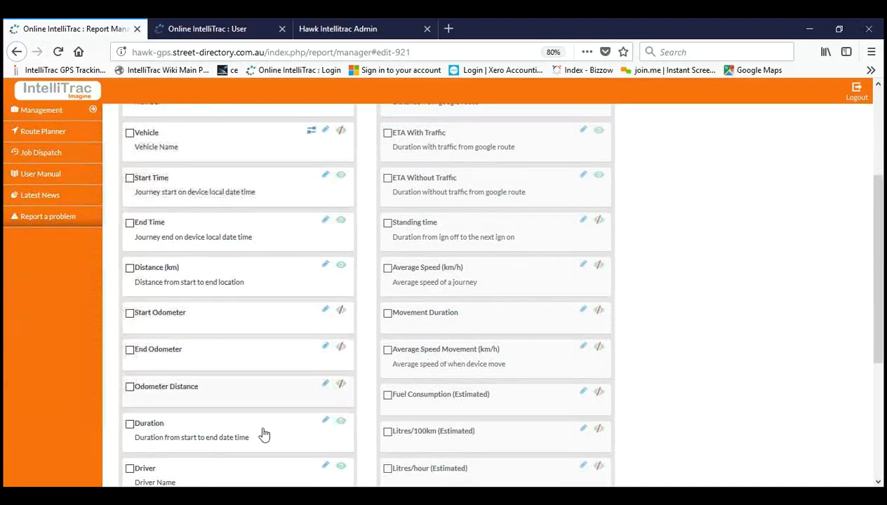
{"action": "scroll", "coordinate": [263, 432], "scroll_direction": "down", "scroll_amount": 2}
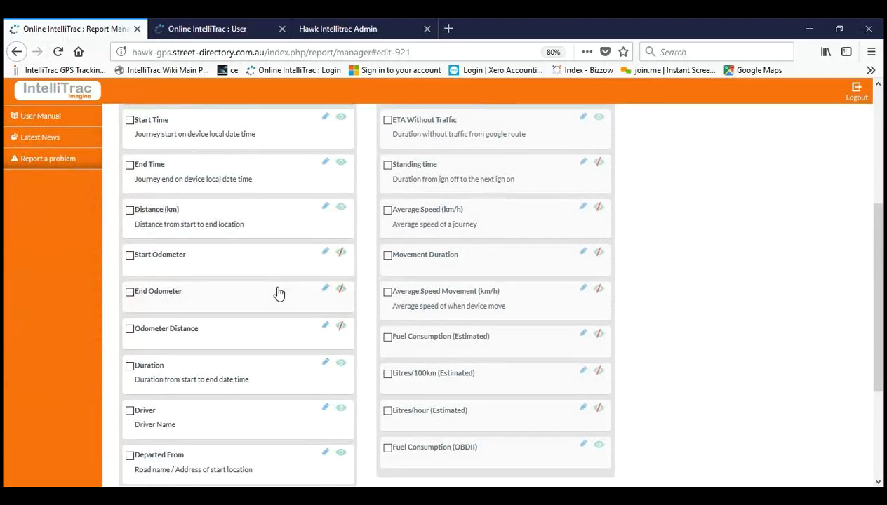
{"action": "scroll", "coordinate": [279, 294], "scroll_direction": "down", "scroll_amount": 6}
{"action": "scroll", "coordinate": [279, 341], "scroll_direction": "up", "scroll_amount": 6}
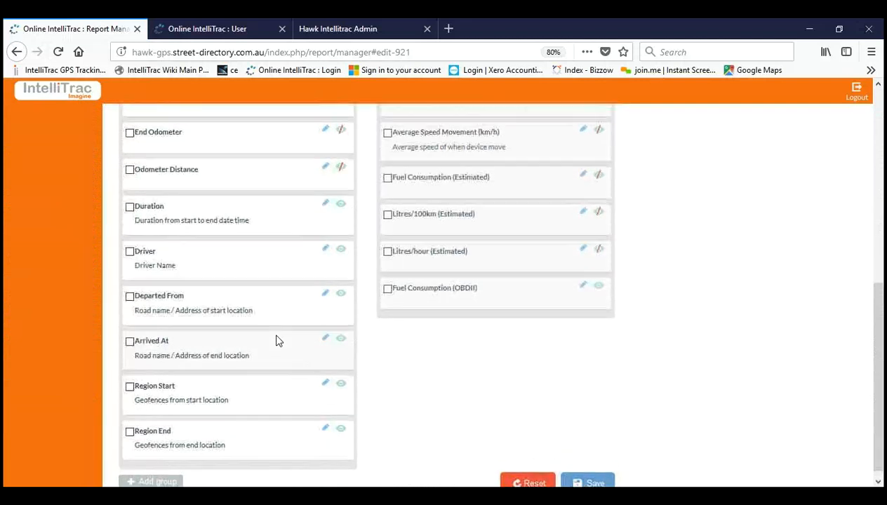
{"action": "scroll", "coordinate": [297, 327], "scroll_direction": "down", "scroll_amount": 6}
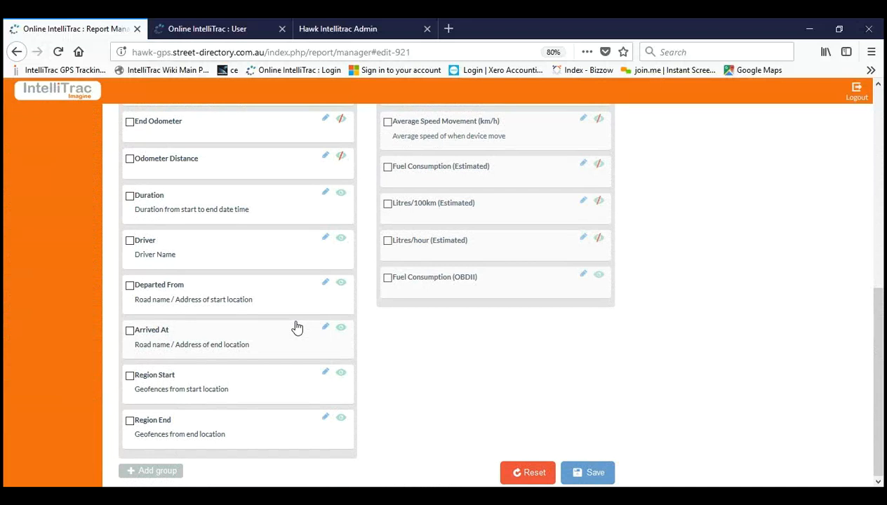
{"action": "scroll", "coordinate": [296, 328], "scroll_direction": "up", "scroll_amount": 6}
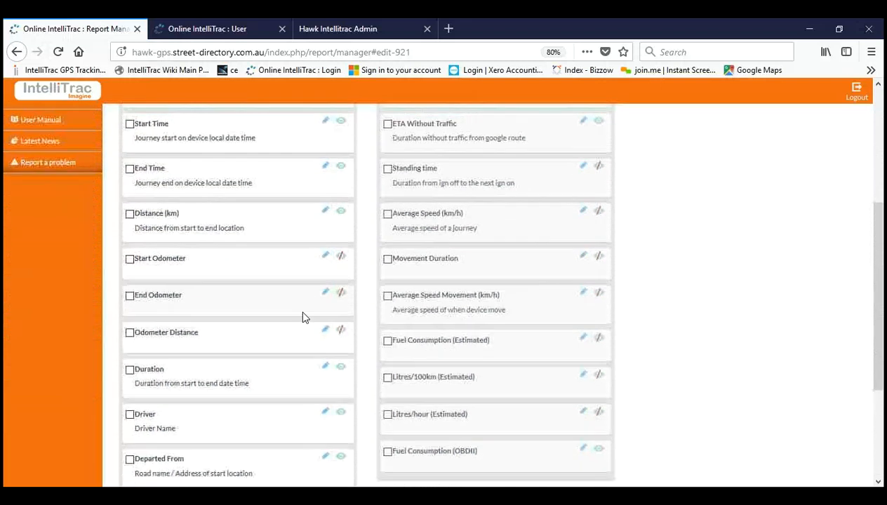
{"action": "scroll", "coordinate": [302, 318], "scroll_direction": "up", "scroll_amount": 4}
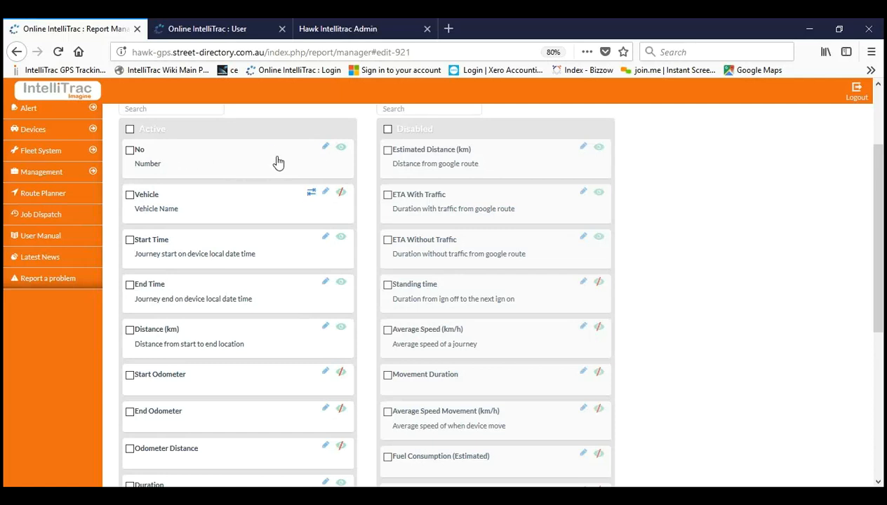
{"action": "left_click", "coordinate": [326, 149]}
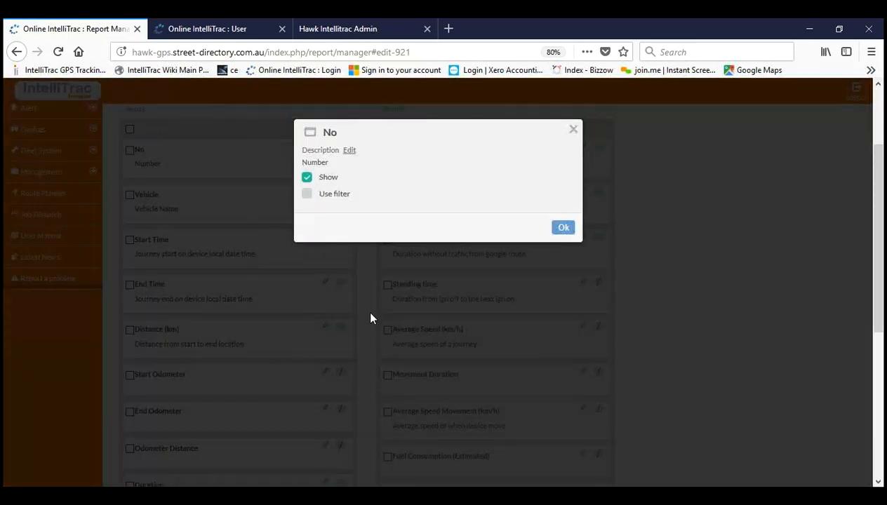
{"action": "left_click", "coordinate": [330, 179]}
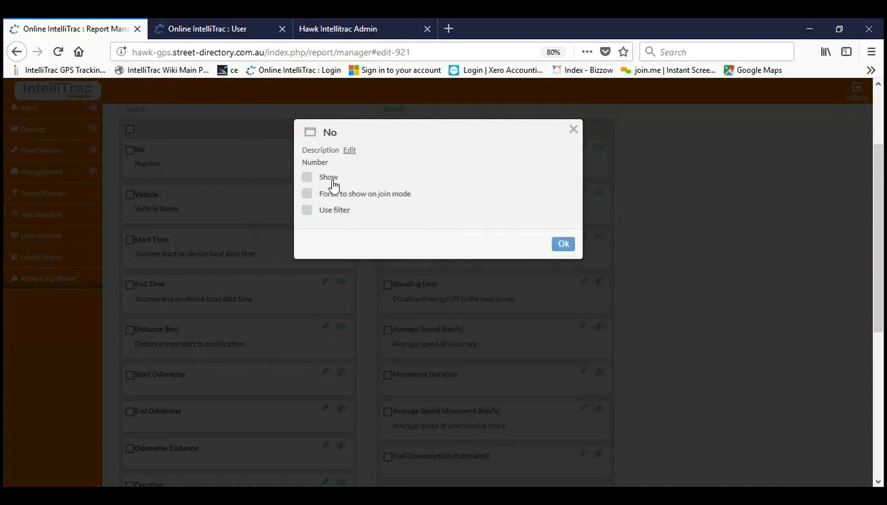
{"action": "left_click", "coordinate": [334, 182]}
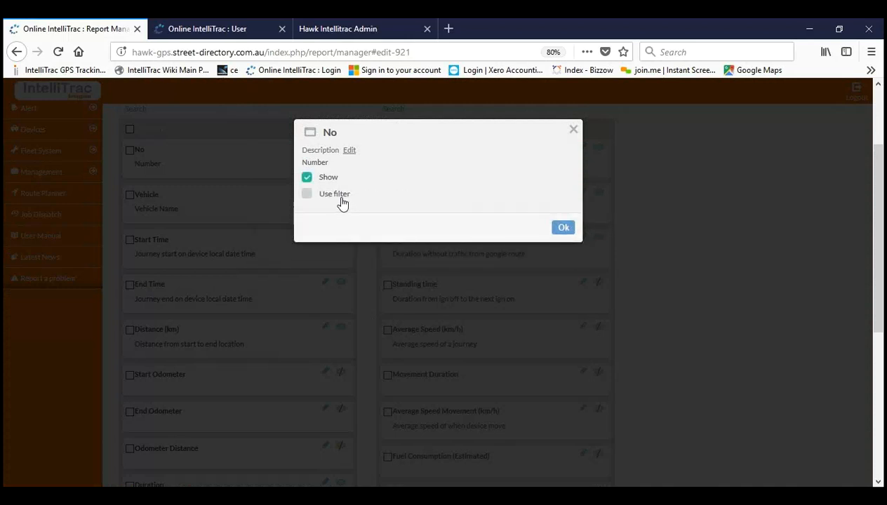
{"action": "left_click", "coordinate": [340, 197]}
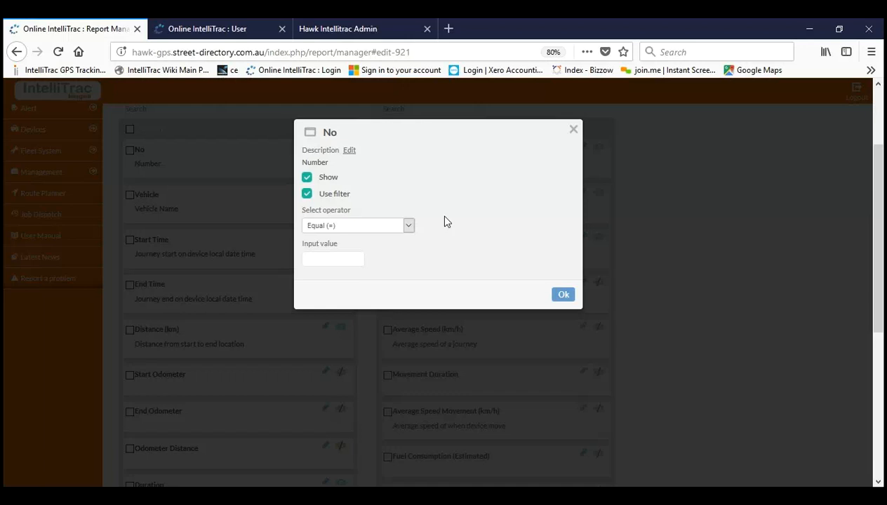
{"action": "left_click", "coordinate": [368, 232]}
{"action": "left_click", "coordinate": [574, 132]}
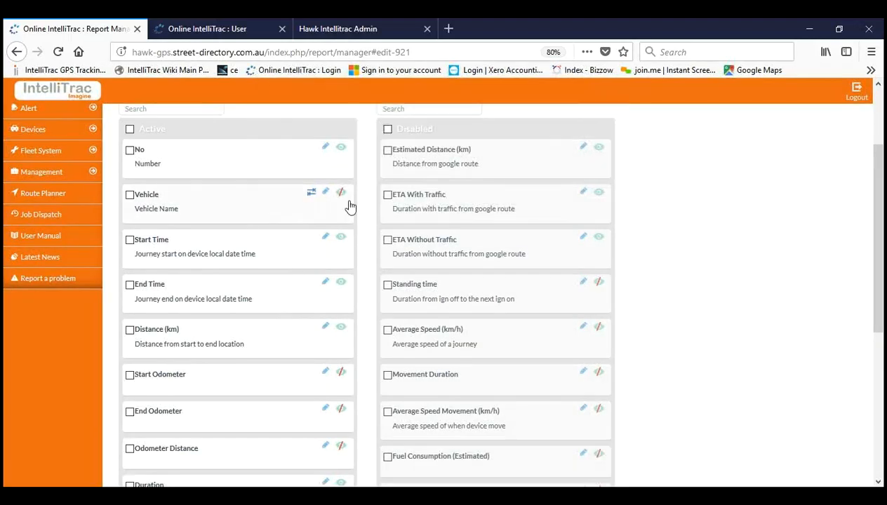
Apply a filter to the Duration column with the operator Less than (<) and the value 5.
{"action": "scroll", "coordinate": [350, 205], "scroll_direction": "down", "scroll_amount": 5}
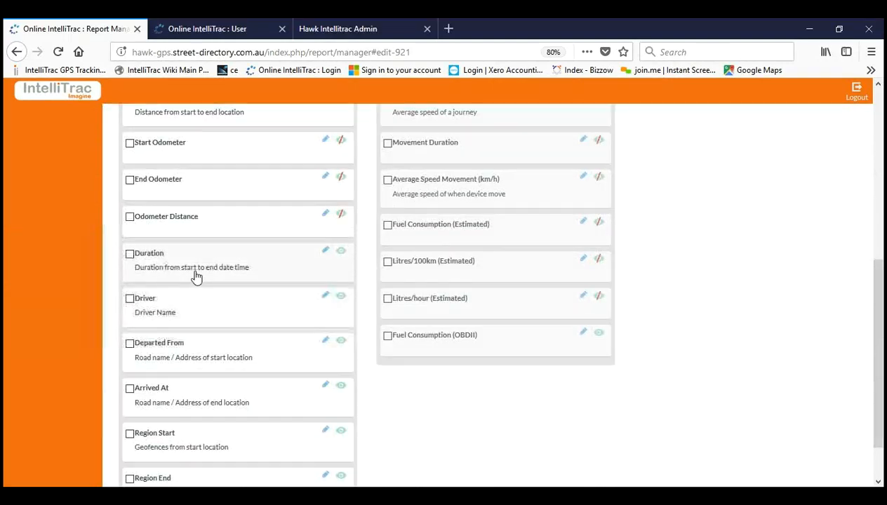
{"action": "left_click", "coordinate": [325, 254]}
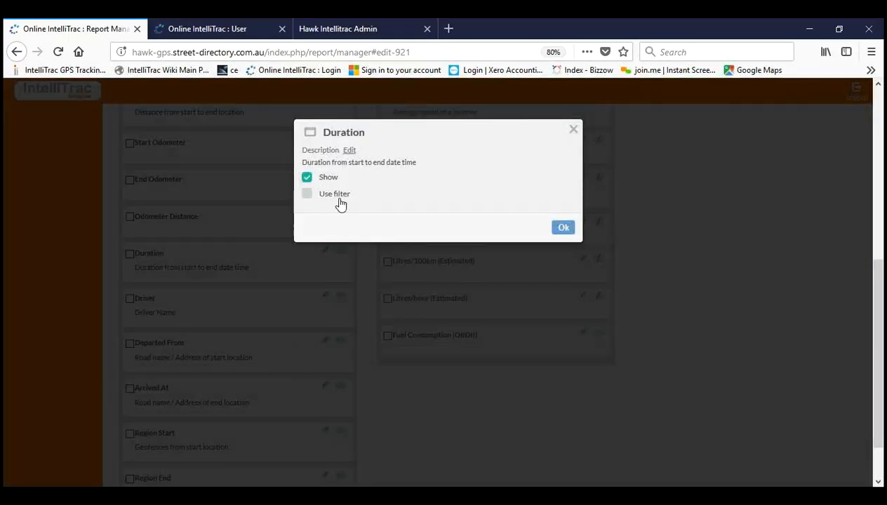
{"action": "left_click", "coordinate": [337, 197]}
{"action": "left_click", "coordinate": [346, 231]}
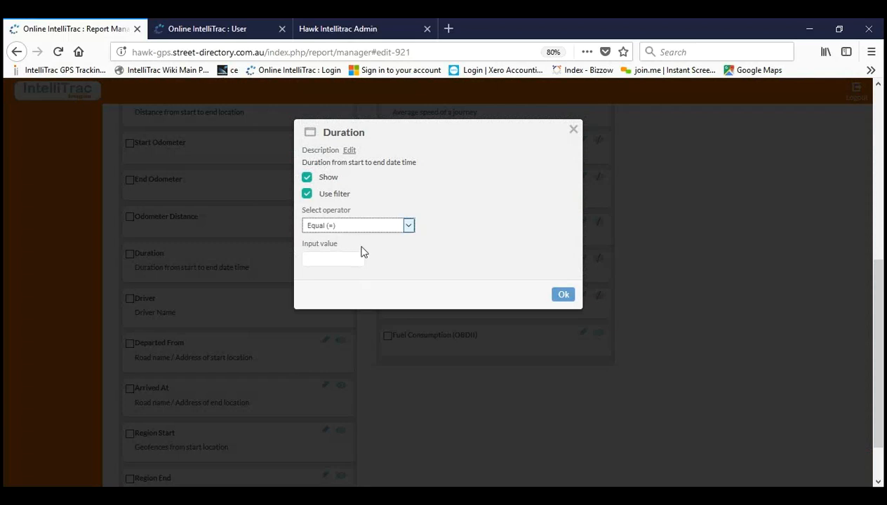
{"action": "key", "text": "Down"}
{"action": "left_click", "coordinate": [341, 267]}
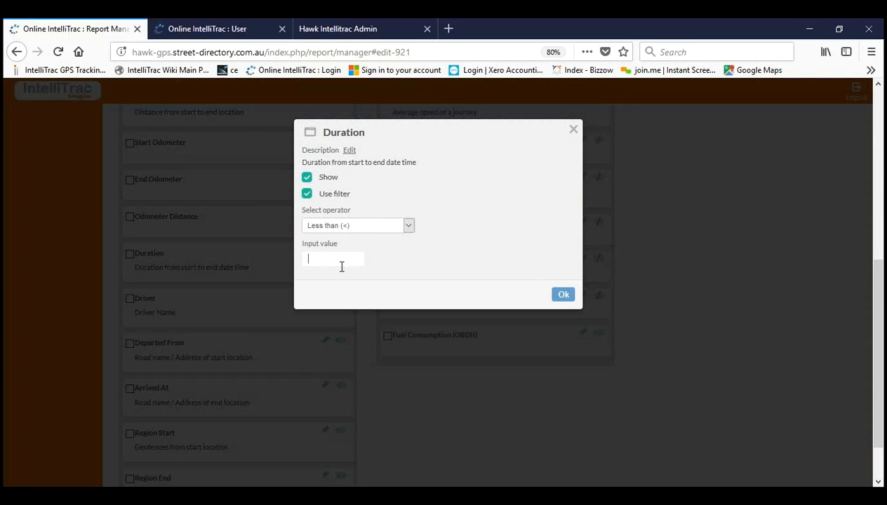
{"action": "type", "text": "5"}
{"action": "left_click", "coordinate": [565, 296]}
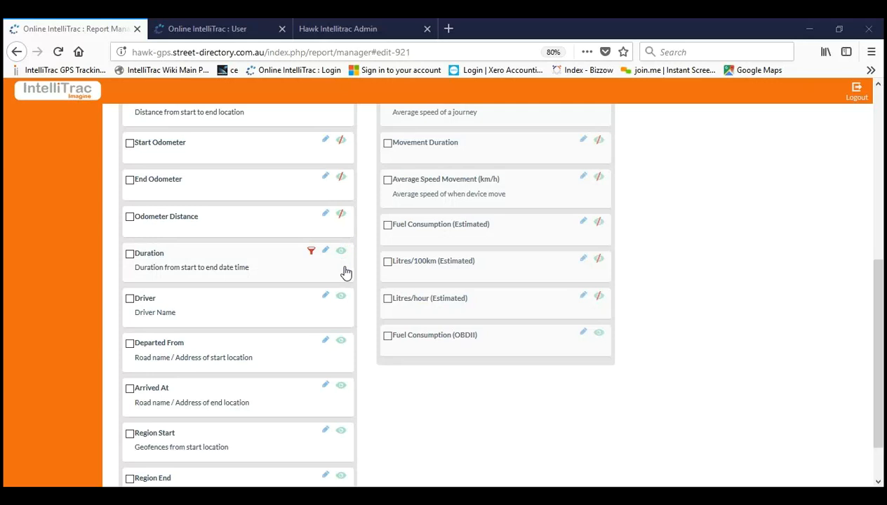
Move Average Speed (km/h) into the active columns above Distance (km), and move End Time to the disabled columns.
{"action": "scroll", "coordinate": [350, 229], "scroll_direction": "up", "scroll_amount": 2}
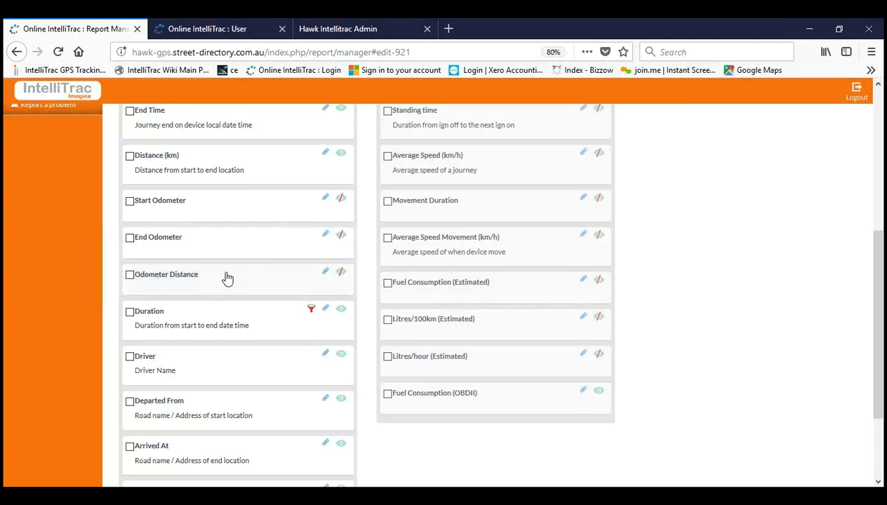
{"action": "scroll", "coordinate": [278, 292], "scroll_direction": "up", "scroll_amount": 1}
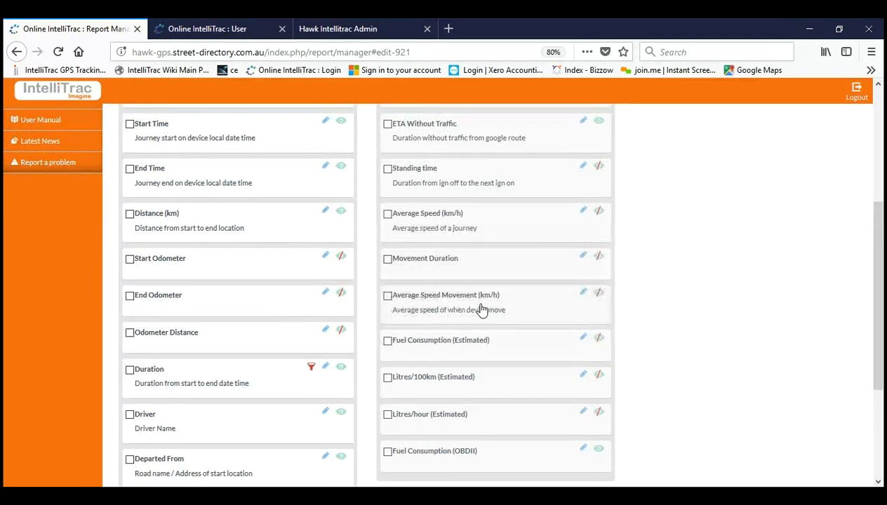
{"action": "scroll", "coordinate": [174, 336], "scroll_direction": "up", "scroll_amount": 3}
{"action": "scroll", "coordinate": [303, 303], "scroll_direction": "down", "scroll_amount": 2}
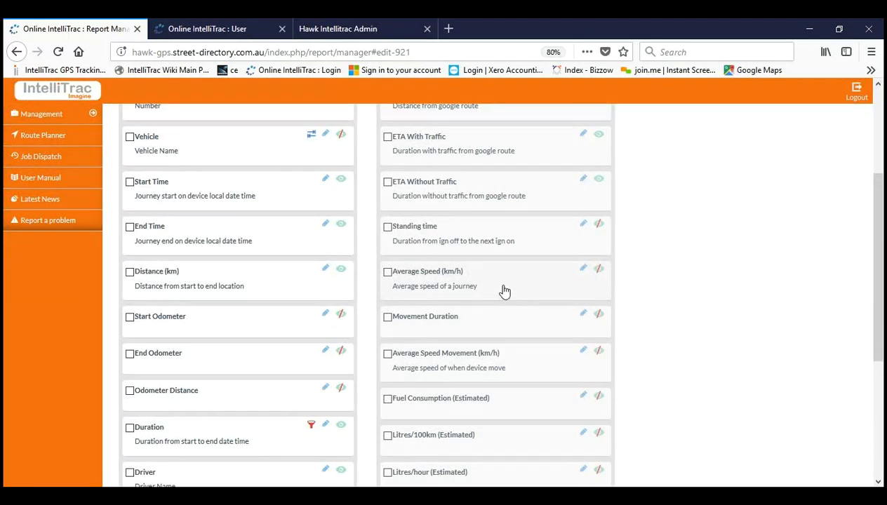
{"action": "left_click_drag", "start_coordinate": [501, 286], "coordinate": [229, 266]}
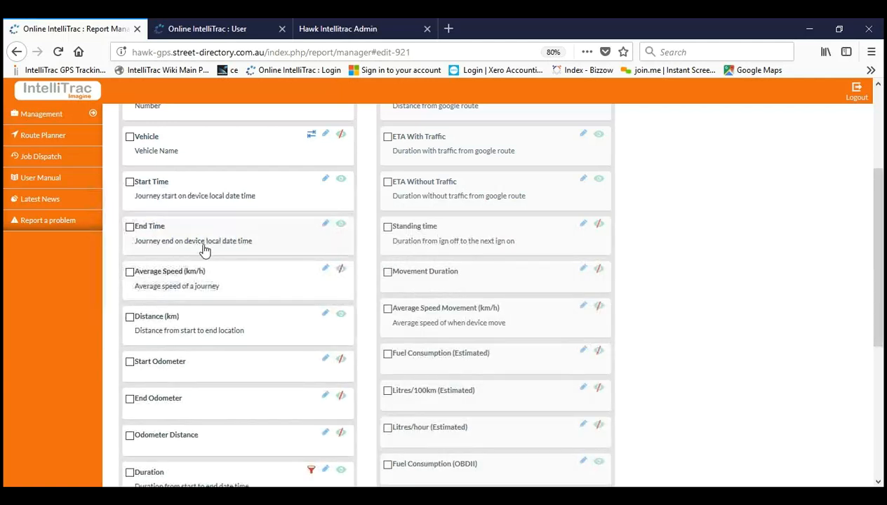
{"action": "left_click_drag", "start_coordinate": [209, 246], "coordinate": [470, 263]}
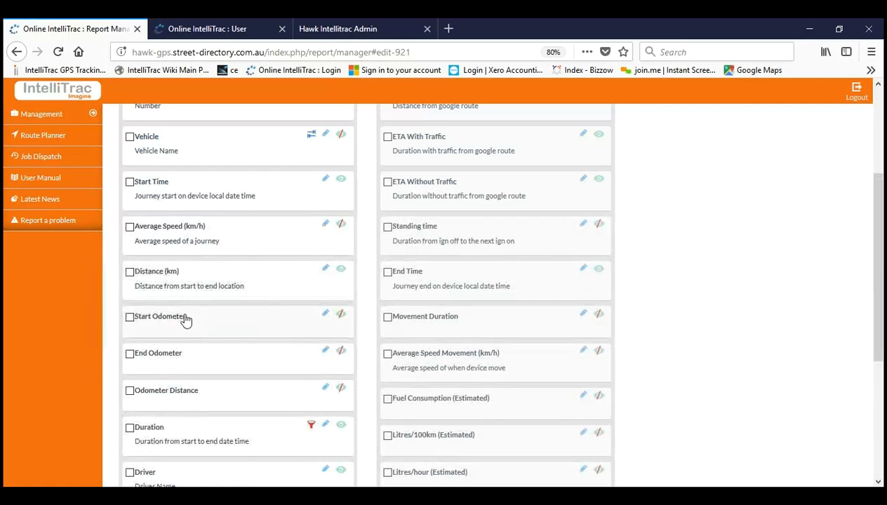
Reorder the active columns, placing Start Odometer directly below Start Time and Duration between Arrived At and Region Start.
{"action": "left_click_drag", "start_coordinate": [186, 321], "coordinate": [204, 223]}
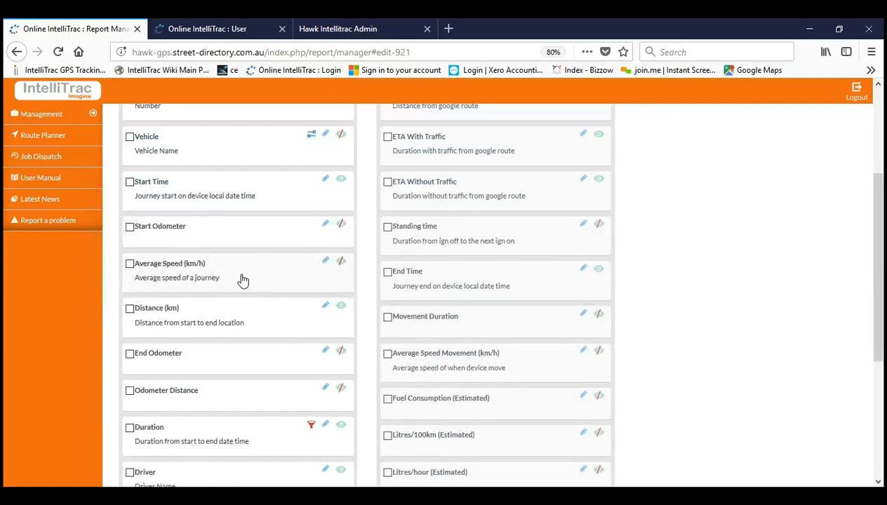
{"action": "scroll", "coordinate": [241, 279], "scroll_direction": "down", "scroll_amount": 2}
{"action": "scroll", "coordinate": [242, 281], "scroll_direction": "down", "scroll_amount": 2}
{"action": "left_click_drag", "start_coordinate": [224, 263], "coordinate": [222, 409]}
{"action": "scroll", "coordinate": [225, 406], "scroll_direction": "down", "scroll_amount": 2}
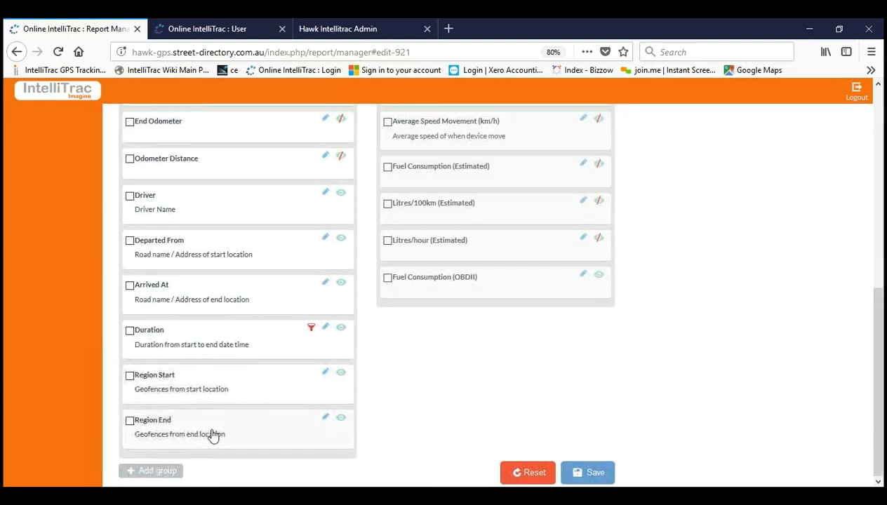
Move the Region End column between Departed From and Arrived At in the active columns.
{"action": "left_click_drag", "start_coordinate": [206, 439], "coordinate": [204, 284]}
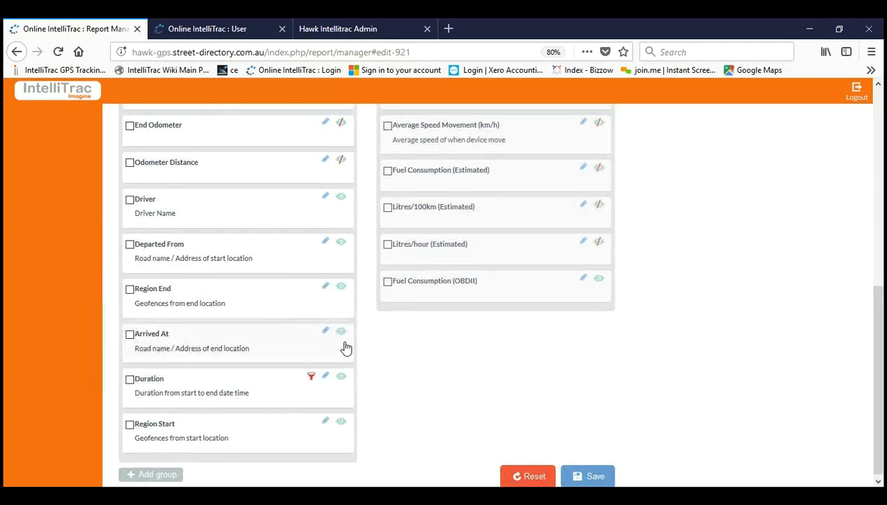
{"action": "scroll", "coordinate": [345, 346], "scroll_direction": "up", "scroll_amount": 4}
{"action": "scroll", "coordinate": [356, 366], "scroll_direction": "up", "scroll_amount": 7}
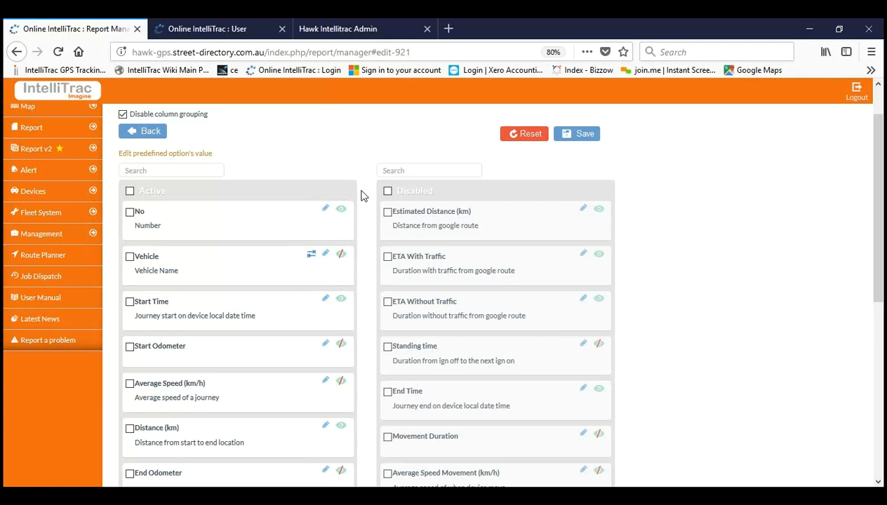
Search the active columns for "duration" and the disabled columns for "distance".
{"action": "left_click", "coordinate": [186, 169]}
{"action": "type", "text": "duration"}
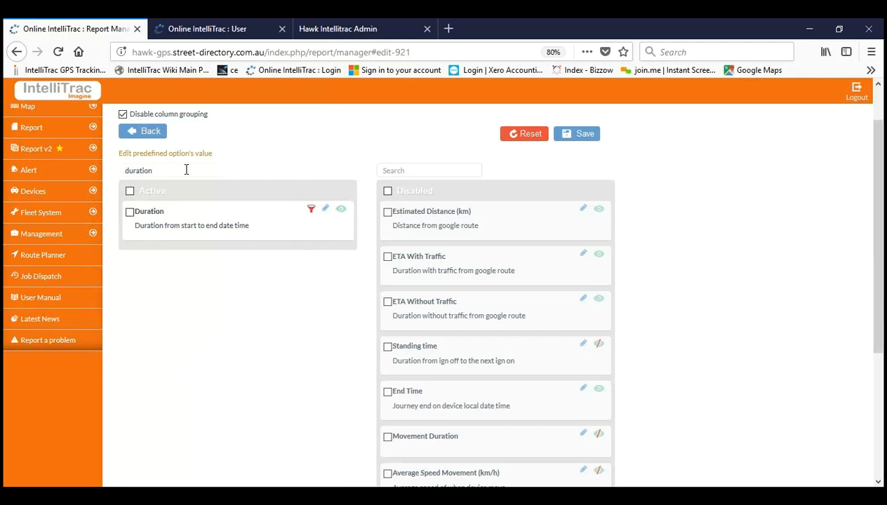
{"action": "type", "text": "distianc"}
{"action": "key", "text": "BackSpace"}
{"action": "key", "text": "BackSpace"}
{"action": "key", "text": "BackSpace"}
{"action": "key", "text": "BackSpace"}
{"action": "key", "text": "BackSpace"}
{"action": "key", "text": "BackSpace"}
{"action": "type", "text": "stance"}
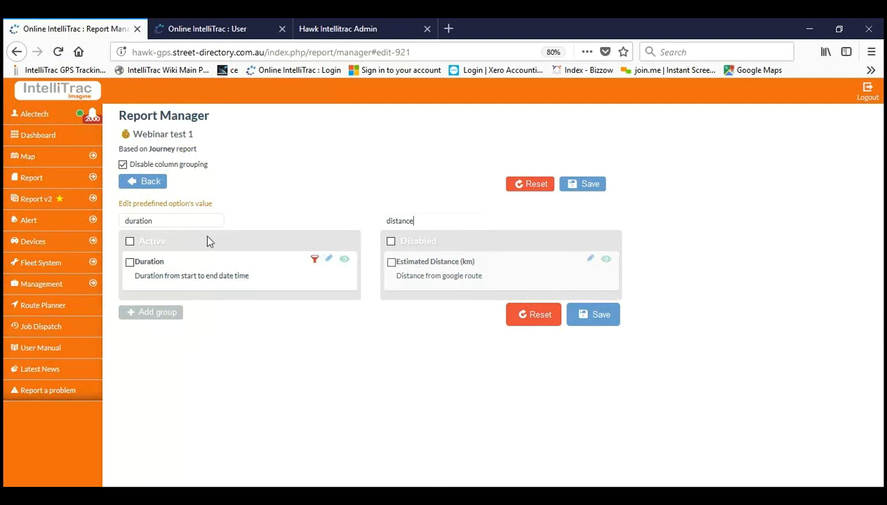
Save the Webinar test 1 report's column layout and return to the list of custom reports.
{"action": "left_click", "coordinate": [587, 321]}
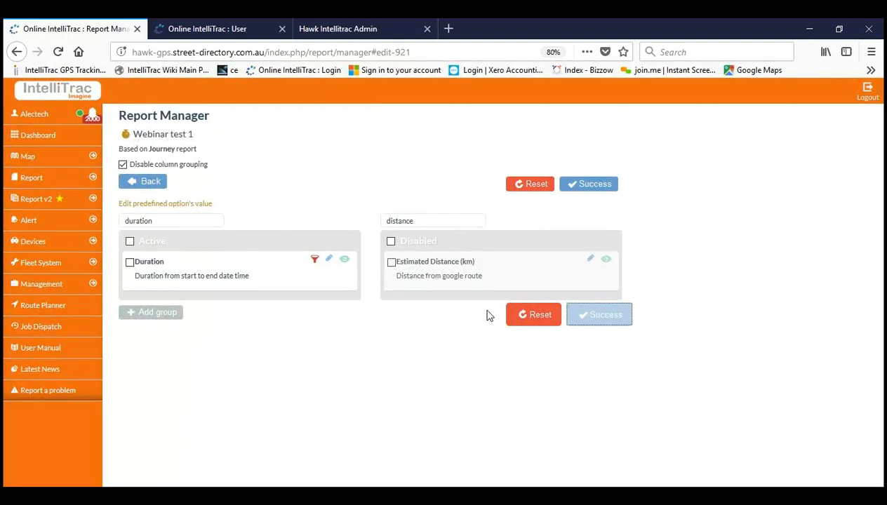
{"action": "left_click", "coordinate": [135, 188]}
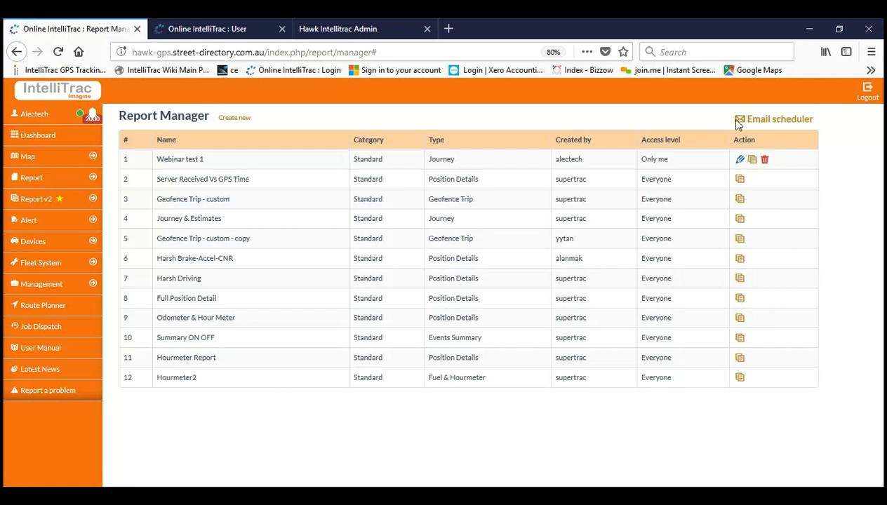
Create a new scheduled email report in the email scheduler and name it "Webinar test 1".
{"action": "left_click", "coordinate": [794, 127]}
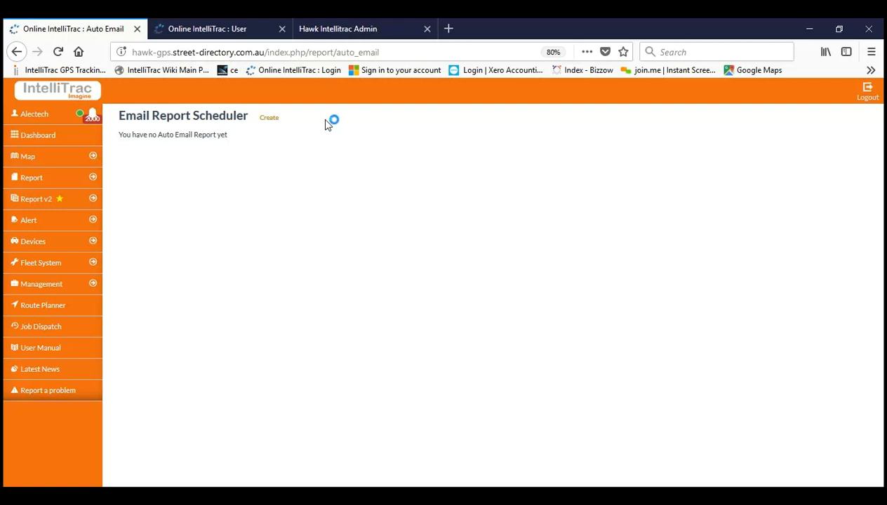
{"action": "left_click", "coordinate": [270, 126]}
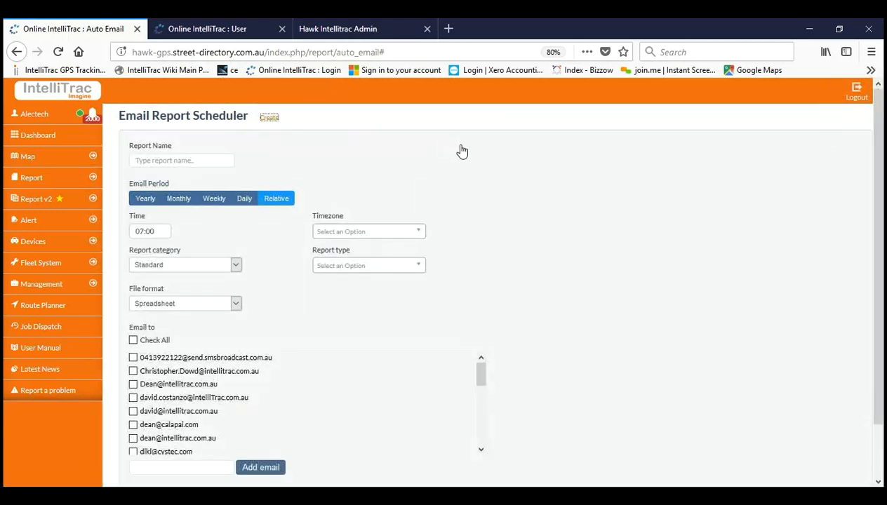
{"action": "scroll", "coordinate": [570, 158], "scroll_direction": "down", "scroll_amount": 3}
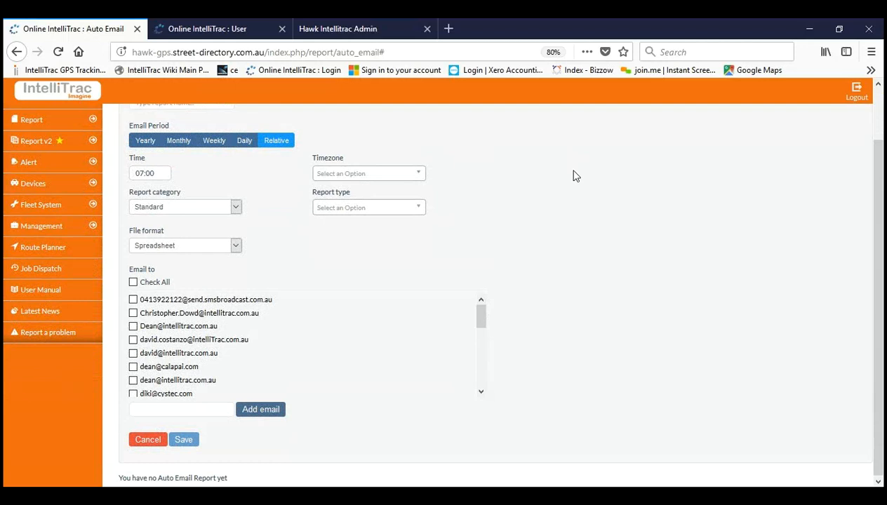
{"action": "scroll", "coordinate": [573, 186], "scroll_direction": "up", "scroll_amount": 3}
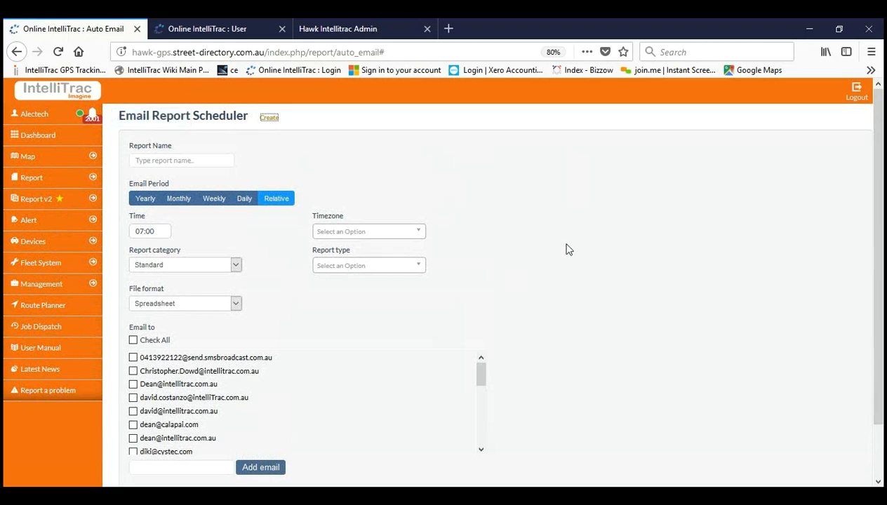
{"action": "left_click", "coordinate": [176, 159]}
{"action": "type", "text": "Web"}
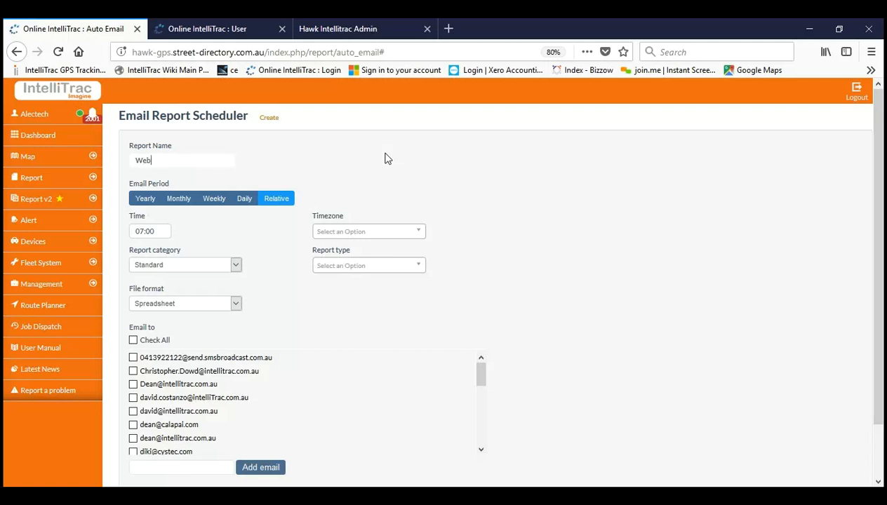
{"action": "type", "text": "inar test 1"}
{"action": "key", "text": "ctrl+a"}
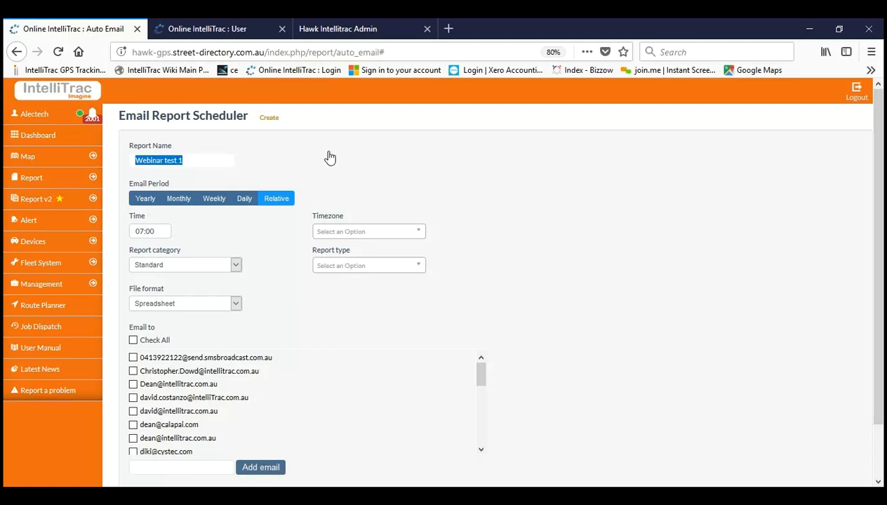
{"action": "left_click", "coordinate": [246, 170]}
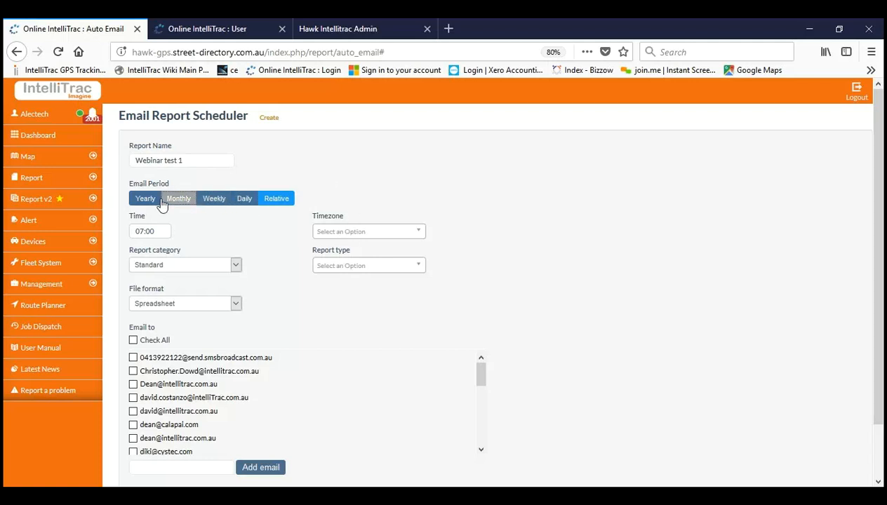
Set a relative email period for every 5 days in every 2 months.
{"action": "left_click", "coordinate": [276, 200]}
{"action": "scroll", "coordinate": [553, 200], "scroll_direction": "down", "scroll_amount": 2}
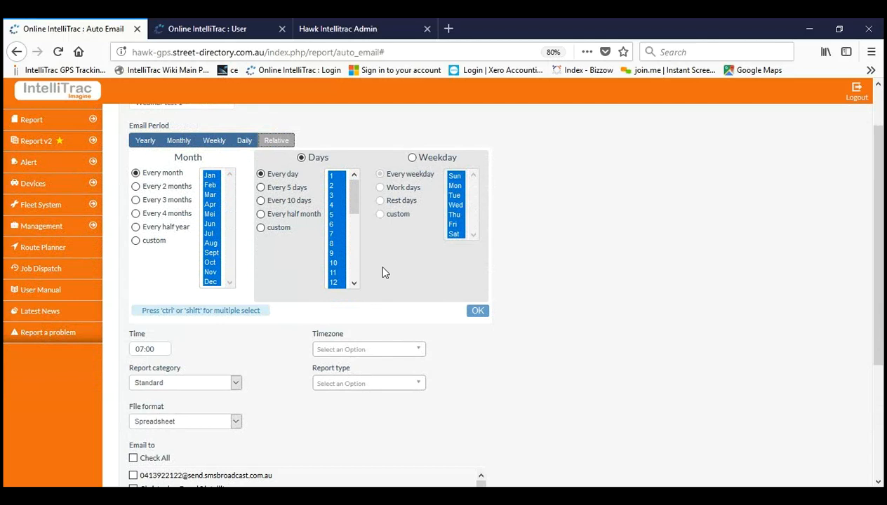
{"action": "left_click", "coordinate": [296, 189]}
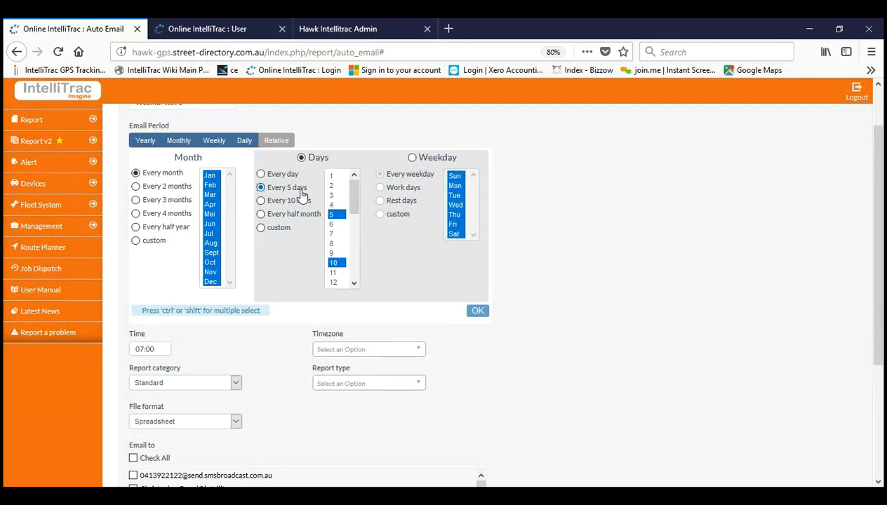
{"action": "left_click", "coordinate": [151, 186]}
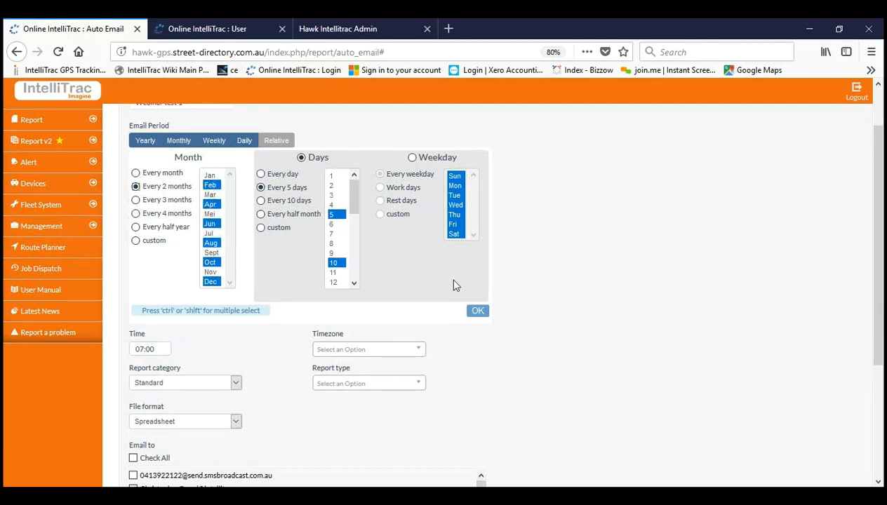
Switch the relative email period to weekdays with a custom selection of Mon, Wed and Sat.
{"action": "left_click", "coordinate": [425, 158]}
{"action": "left_click", "coordinate": [455, 215]}
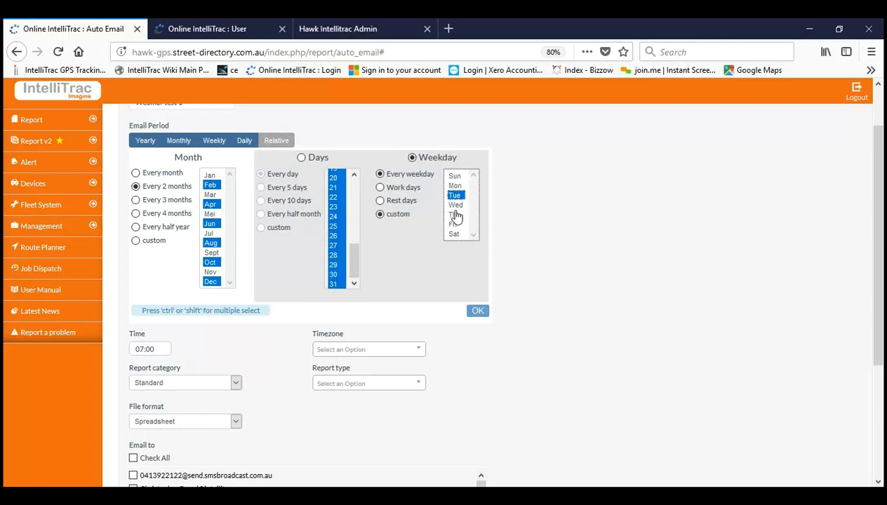
{"action": "left_click", "coordinate": [410, 189]}
{"action": "left_click", "coordinate": [410, 202]}
{"action": "left_click", "coordinate": [410, 215]}
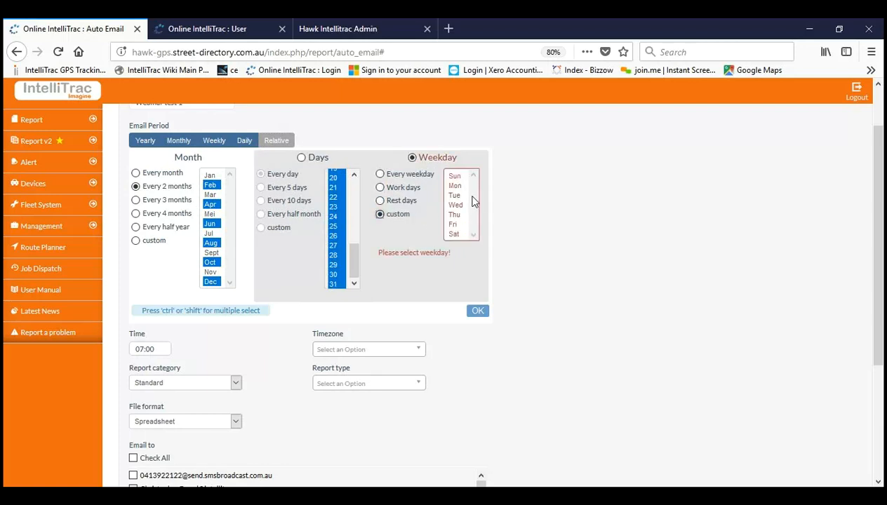
{"action": "left_click", "coordinate": [455, 186]}
{"action": "left_click", "coordinate": [456, 205], "text": "ctrl"}
{"action": "left_click", "coordinate": [454, 233], "text": "ctrl"}
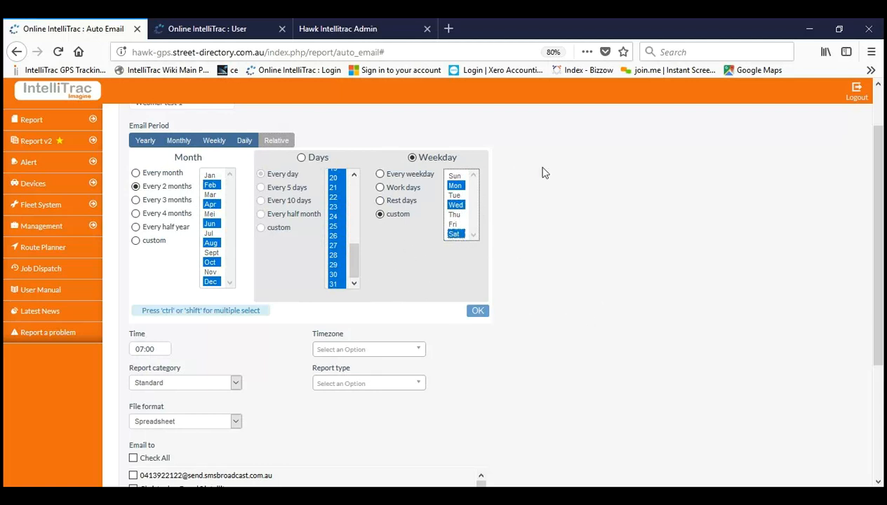
Set the email period to Weekly with a sending time of 07:00.
{"action": "left_click", "coordinate": [215, 141]}
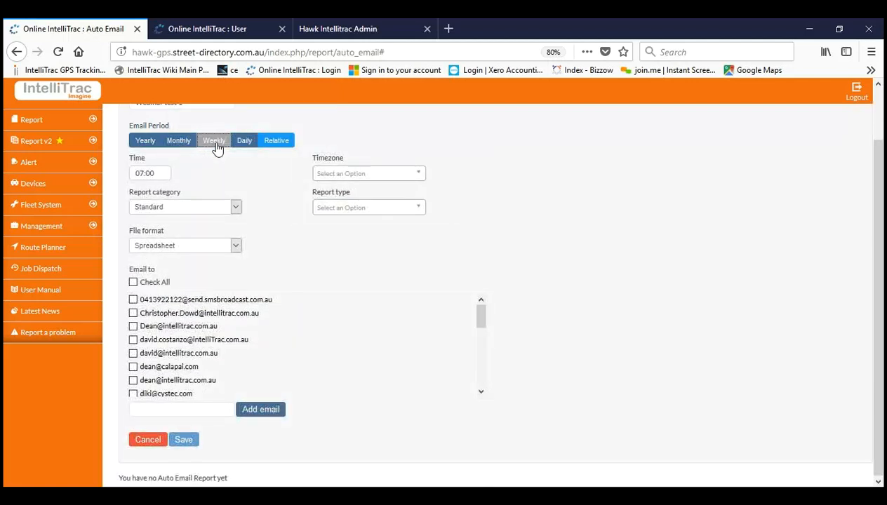
{"action": "left_click", "coordinate": [157, 176]}
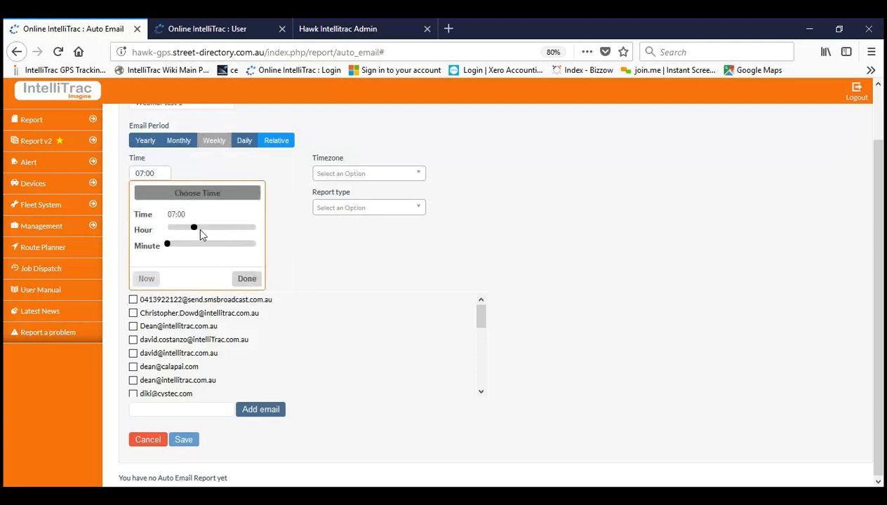
{"action": "left_click_drag", "start_coordinate": [196, 232], "coordinate": [259, 234]}
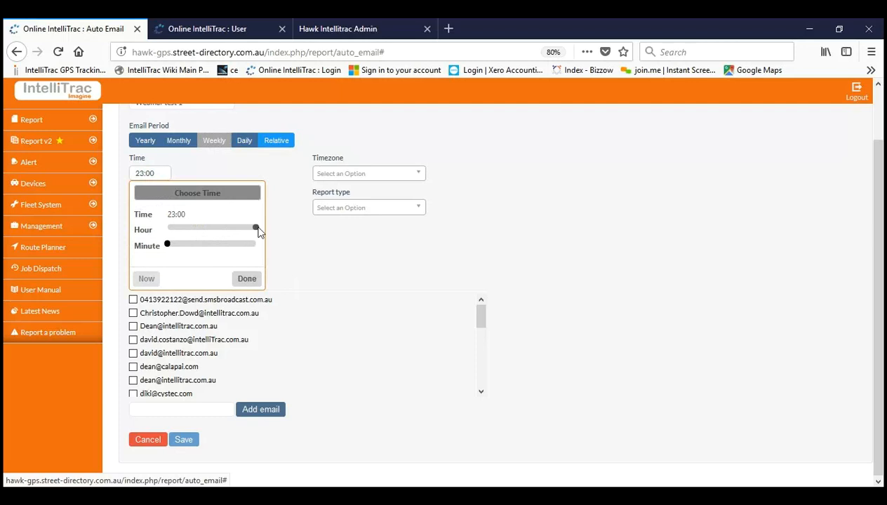
{"action": "left_click_drag", "start_coordinate": [168, 245], "coordinate": [279, 248]}
{"action": "left_click", "coordinate": [163, 245]}
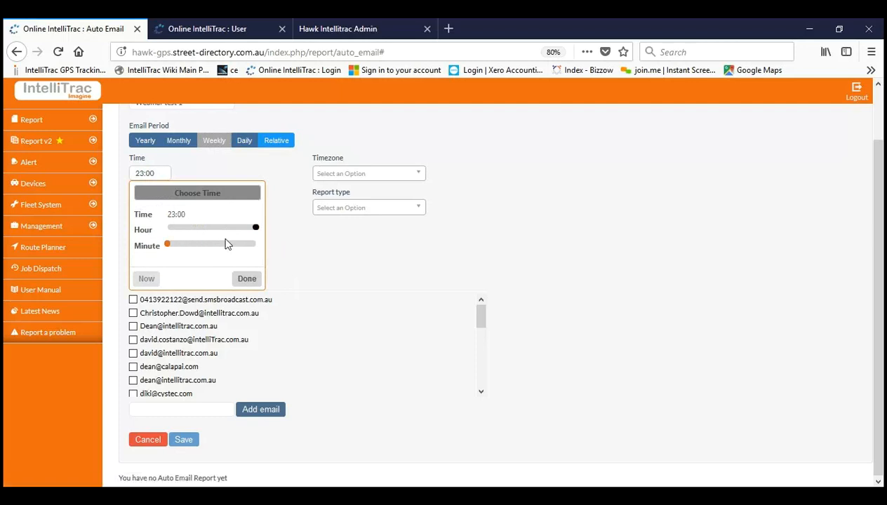
{"action": "left_click_drag", "start_coordinate": [253, 228], "coordinate": [193, 229]}
{"action": "left_click", "coordinate": [246, 278]}
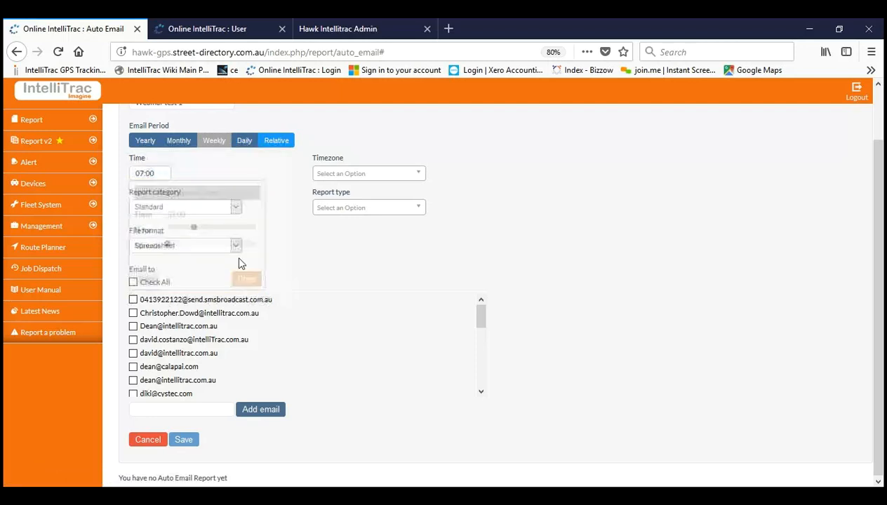
Set the schedule's timezone to Australia / Melbourne.
{"action": "left_click", "coordinate": [379, 175]}
{"action": "scroll", "coordinate": [379, 238], "scroll_direction": "down", "scroll_amount": 10}
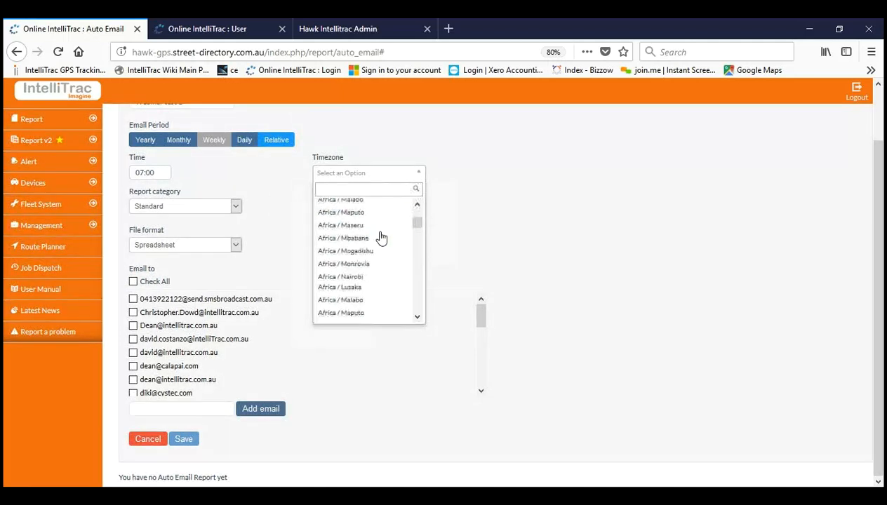
{"action": "scroll", "coordinate": [381, 238], "scroll_direction": "up", "scroll_amount": 10}
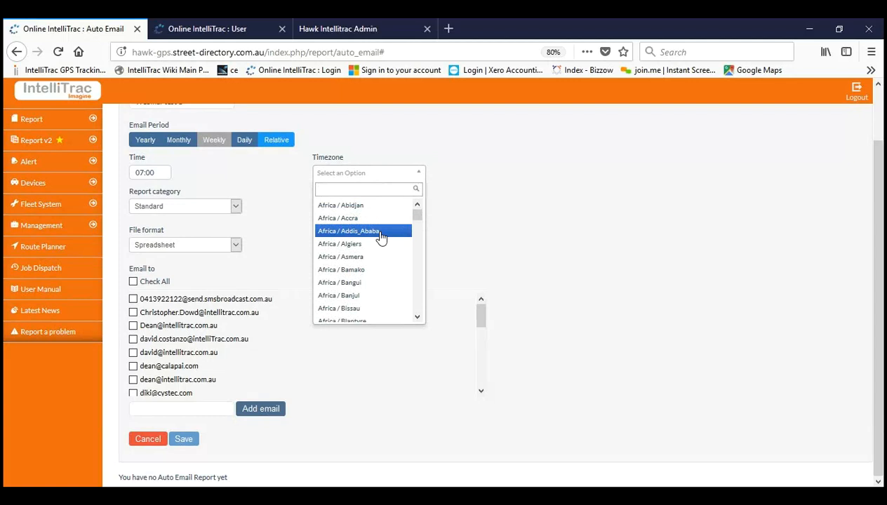
{"action": "type", "text": "austra"}
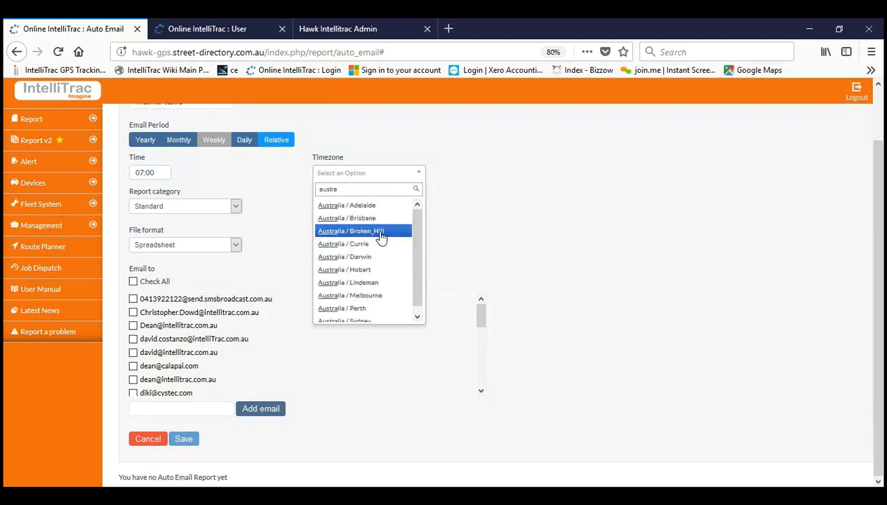
{"action": "scroll", "coordinate": [382, 294], "scroll_direction": "down", "scroll_amount": 1}
{"action": "left_click", "coordinate": [378, 291]}
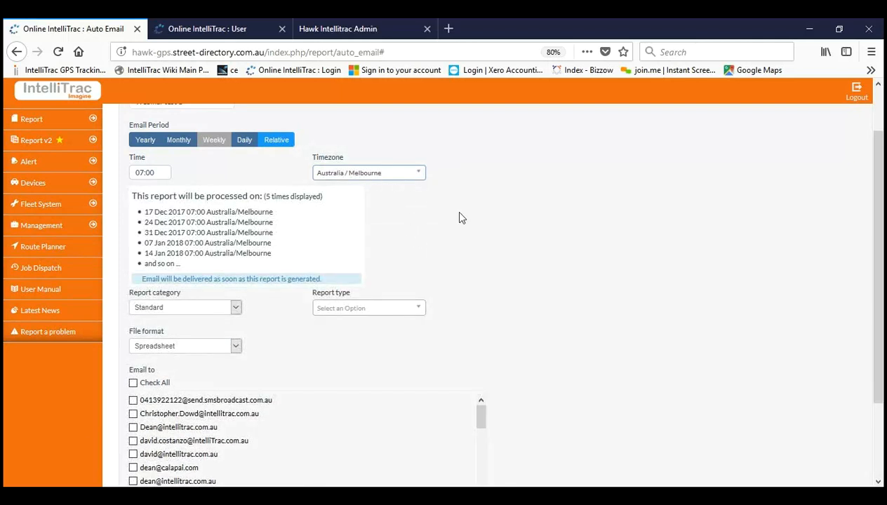
Choose the custom Webinar test 1 report as the schedule's report type.
{"action": "scroll", "coordinate": [383, 224], "scroll_direction": "up", "scroll_amount": 2}
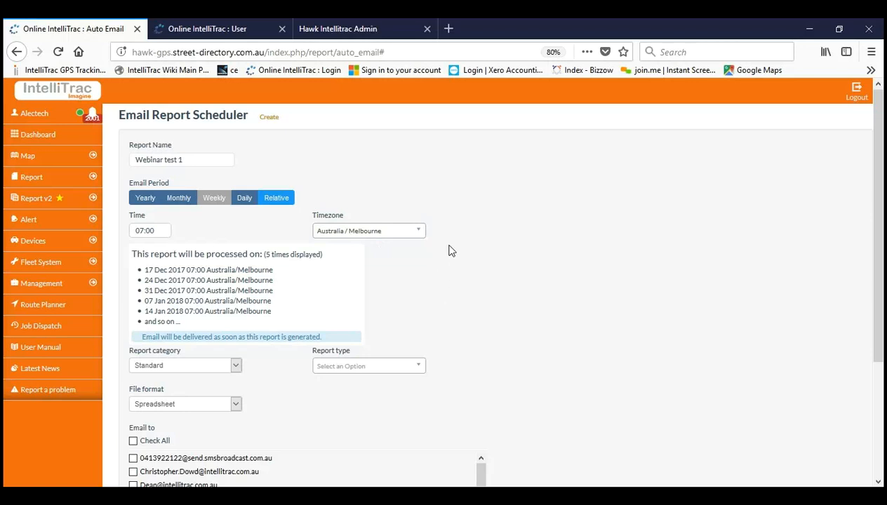
{"action": "scroll", "coordinate": [460, 252], "scroll_direction": "down", "scroll_amount": 3}
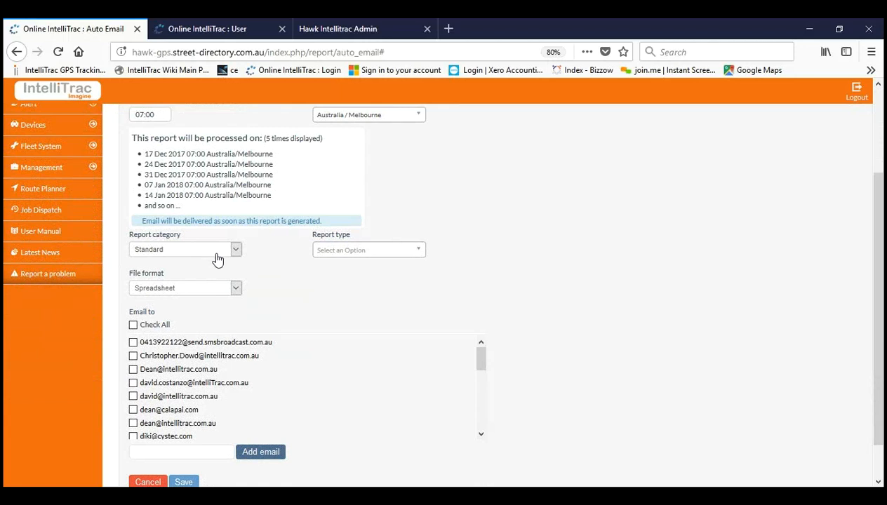
{"action": "left_click", "coordinate": [367, 258]}
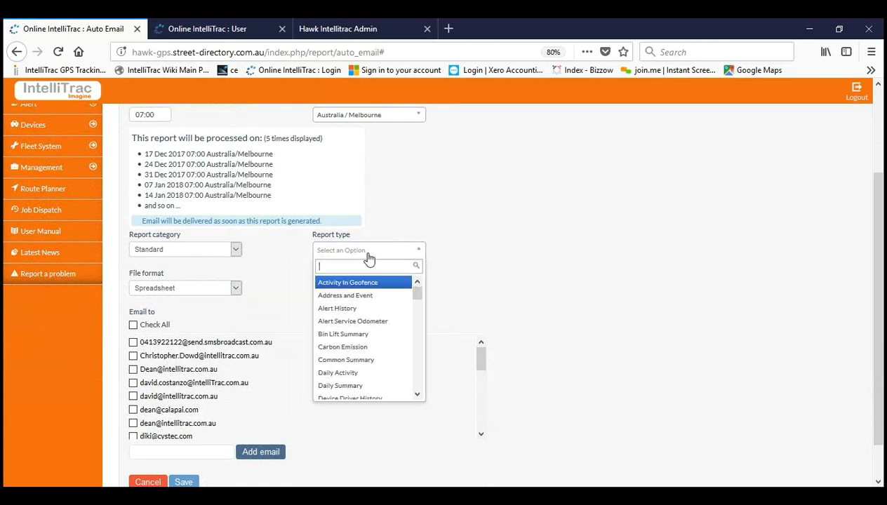
{"action": "scroll", "coordinate": [395, 311], "scroll_direction": "down", "scroll_amount": 5}
{"action": "scroll", "coordinate": [395, 311], "scroll_direction": "down", "scroll_amount": 10}
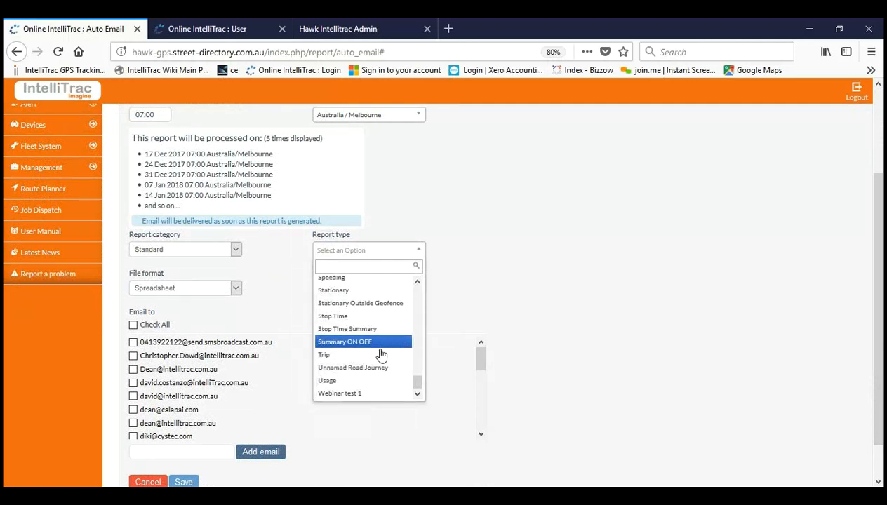
{"action": "left_click", "coordinate": [372, 395]}
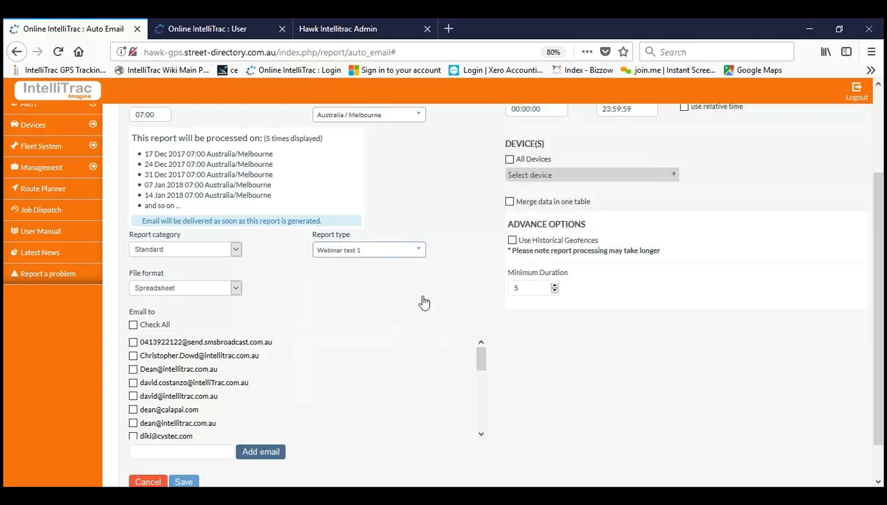
{"action": "scroll", "coordinate": [444, 340], "scroll_direction": "up", "scroll_amount": 4}
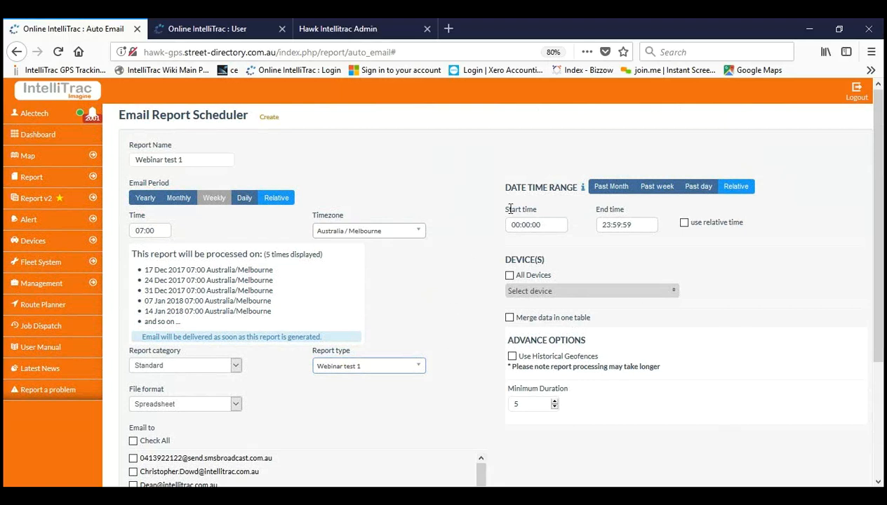
{"action": "scroll", "coordinate": [464, 291], "scroll_direction": "down", "scroll_amount": 1}
{"action": "scroll", "coordinate": [466, 291], "scroll_direction": "down", "scroll_amount": 3}
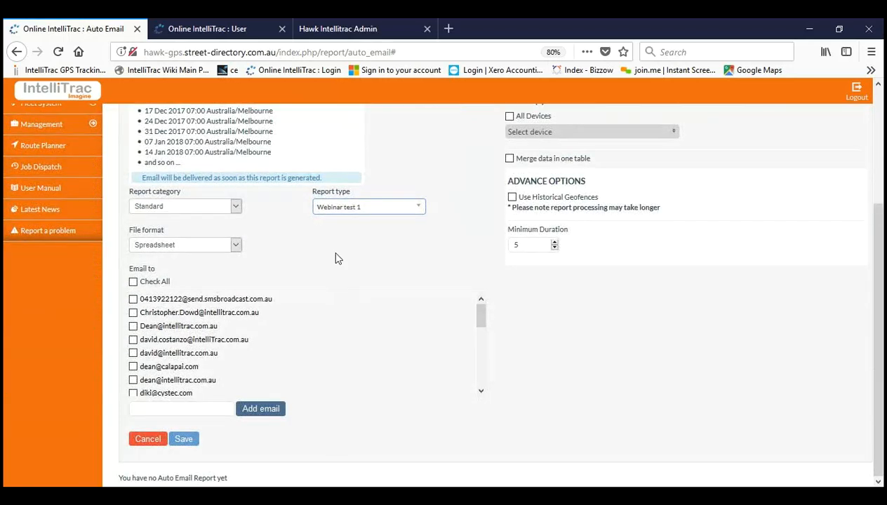
Set the scheduled report's file format to PDF and look through the available email recipients.
{"action": "left_click", "coordinate": [227, 248]}
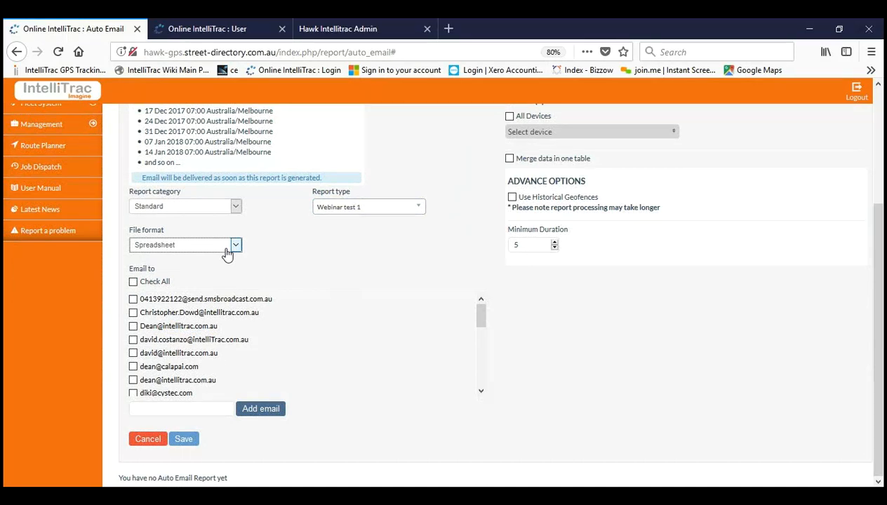
{"action": "left_click", "coordinate": [199, 277]}
{"action": "left_click", "coordinate": [295, 247]}
{"action": "scroll", "coordinate": [237, 339], "scroll_direction": "down", "scroll_amount": 1}
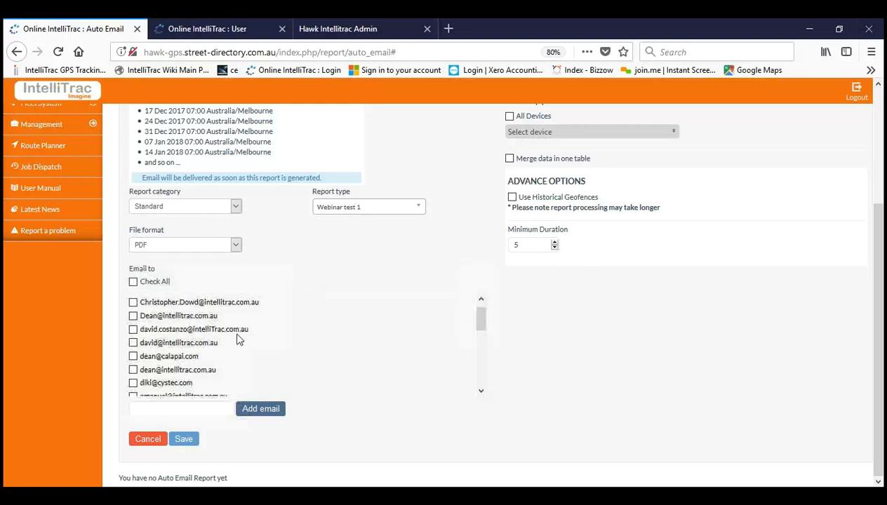
{"action": "scroll", "coordinate": [237, 339], "scroll_direction": "down", "scroll_amount": 5}
{"action": "scroll", "coordinate": [237, 339], "scroll_direction": "up", "scroll_amount": 6}
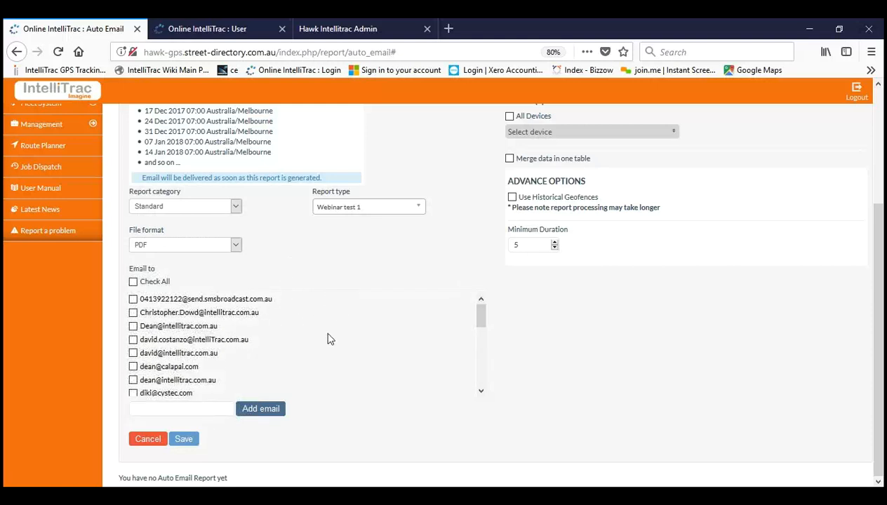
{"action": "left_click", "coordinate": [191, 412]}
Set the scheduled report's date time range to Past week.
{"action": "scroll", "coordinate": [449, 301], "scroll_direction": "up", "scroll_amount": 5}
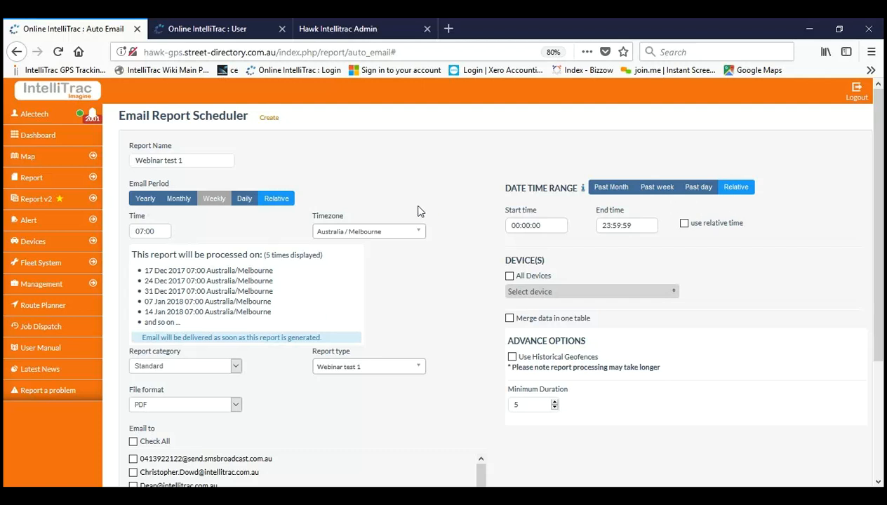
{"action": "left_click", "coordinate": [659, 191]}
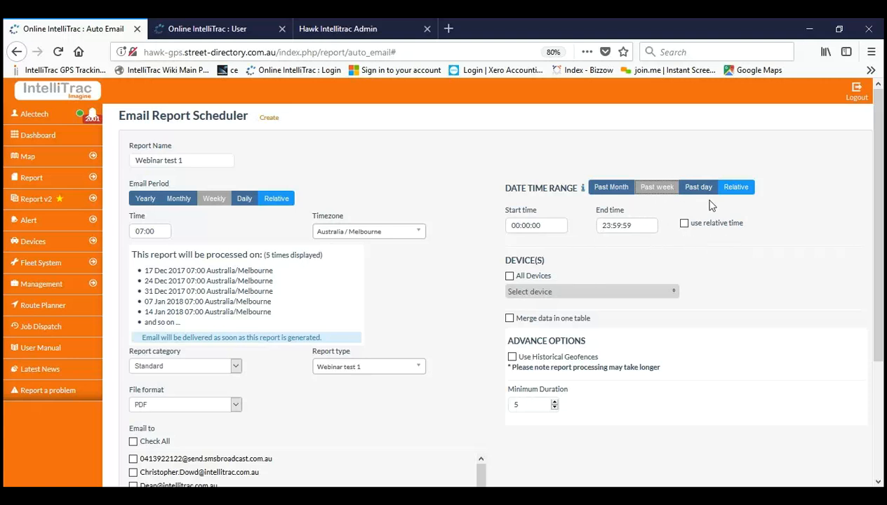
Try a relative date range with adjusted start and end days, and return the range to Past week.
{"action": "left_click", "coordinate": [737, 193]}
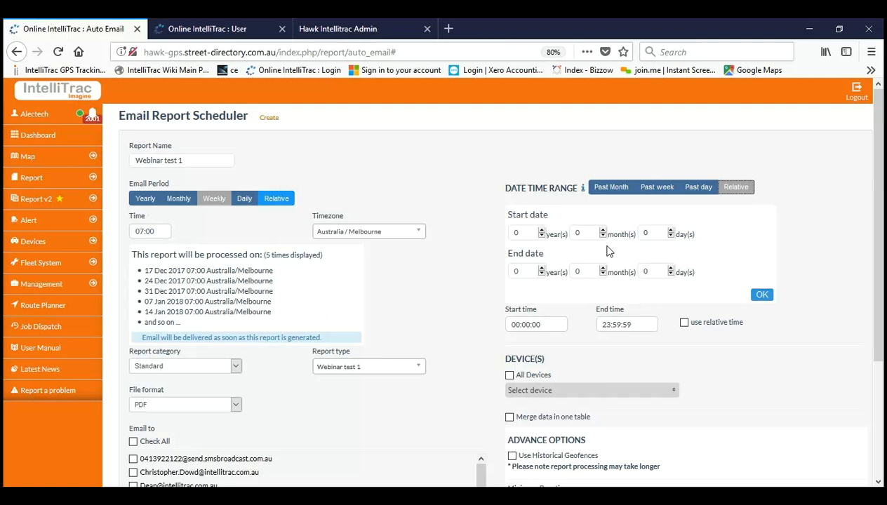
{"action": "left_click", "coordinate": [670, 237]}
{"action": "left_click", "coordinate": [671, 275]}
{"action": "left_click", "coordinate": [671, 275]}
{"action": "left_click", "coordinate": [660, 195]}
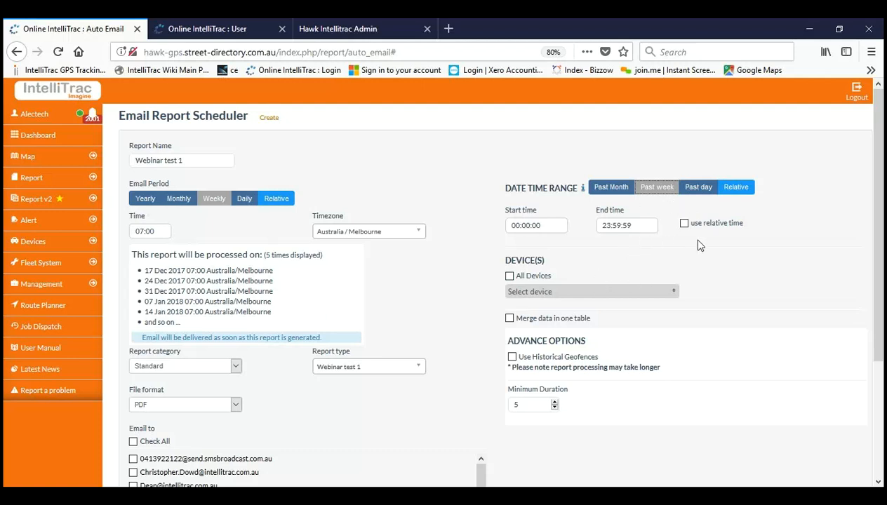
Select all three devices in the Intellitrac Research group and merge their data in one table.
{"action": "scroll", "coordinate": [611, 269], "scroll_direction": "down", "scroll_amount": 1}
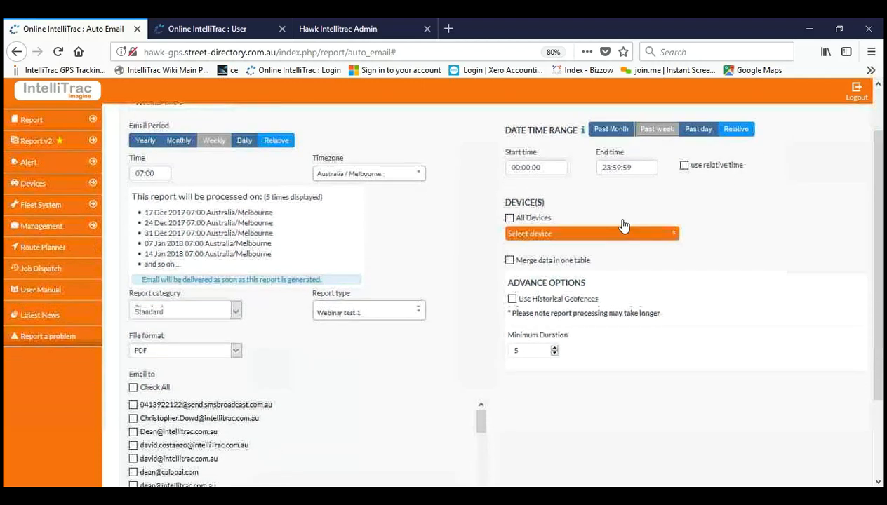
{"action": "left_click", "coordinate": [540, 234]}
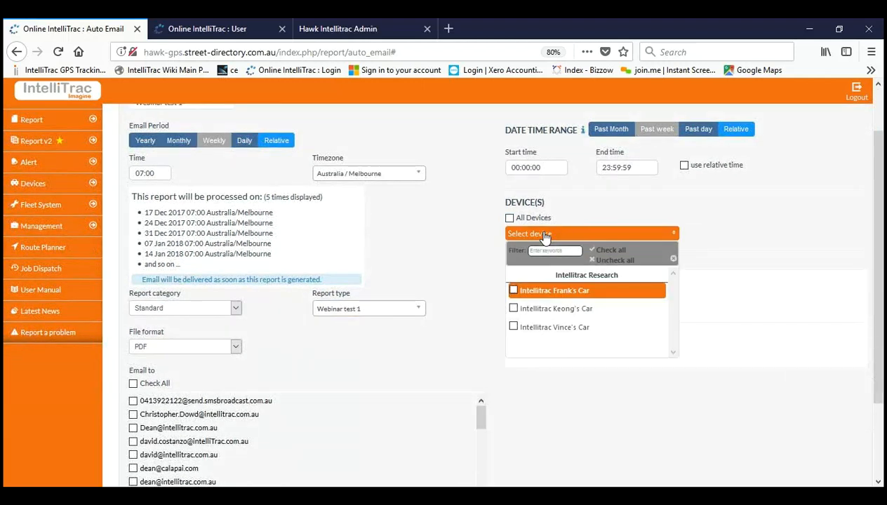
{"action": "left_click", "coordinate": [587, 276]}
{"action": "left_click", "coordinate": [583, 195]}
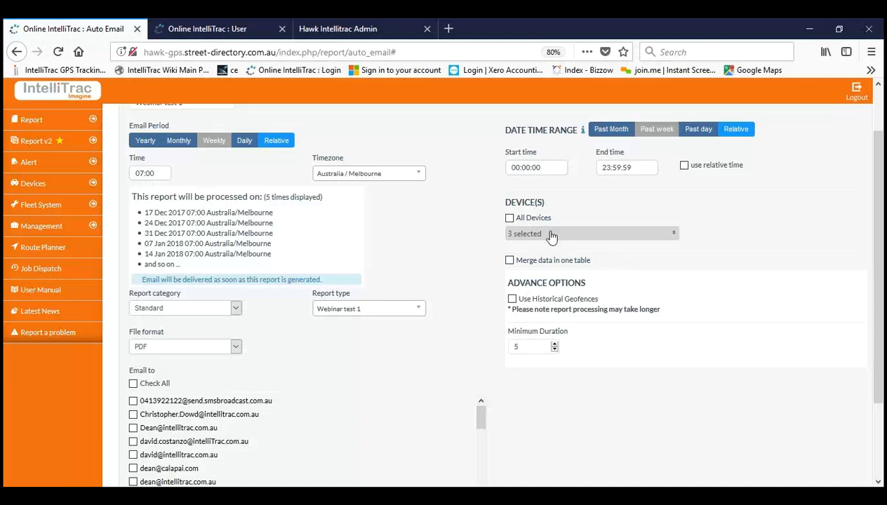
{"action": "left_click", "coordinate": [547, 261]}
{"action": "scroll", "coordinate": [554, 355], "scroll_direction": "down", "scroll_amount": 1}
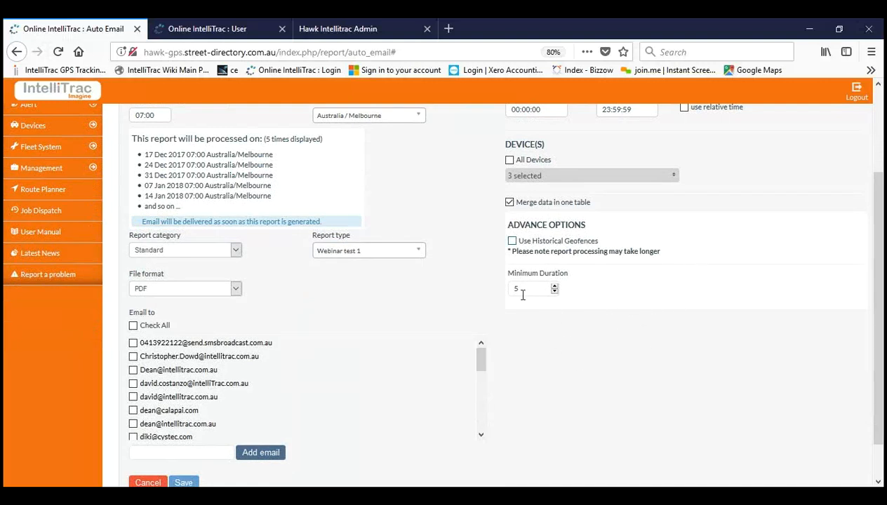
{"action": "left_click_drag", "start_coordinate": [514, 224], "coordinate": [603, 226]}
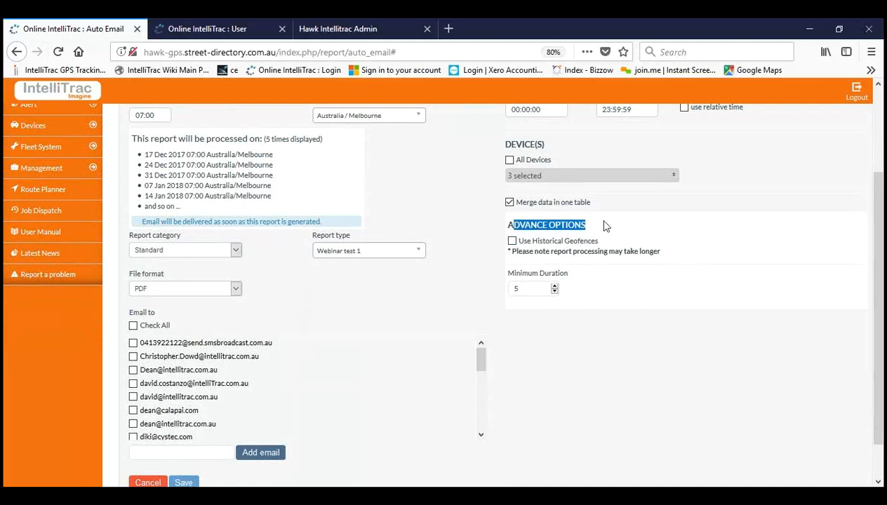
{"action": "left_click", "coordinate": [665, 229]}
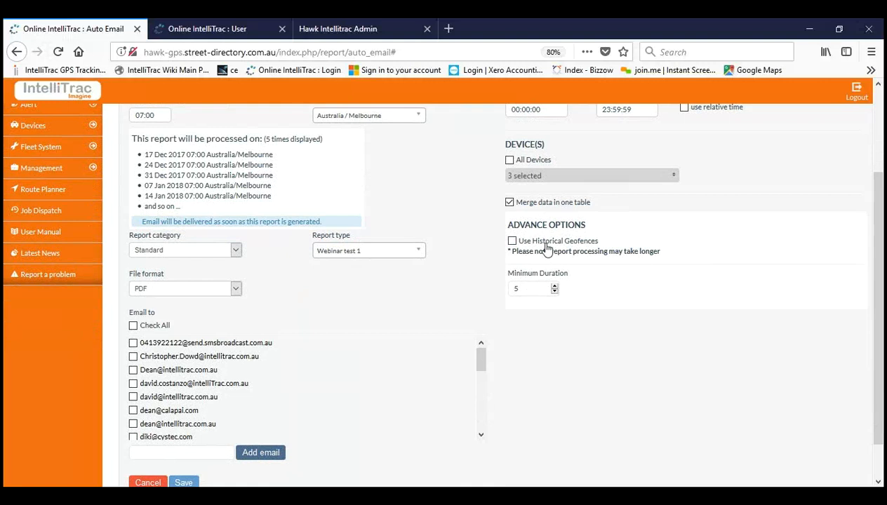
Select the second listed email address as the report's recipient and save the schedule.
{"action": "left_click", "coordinate": [182, 482]}
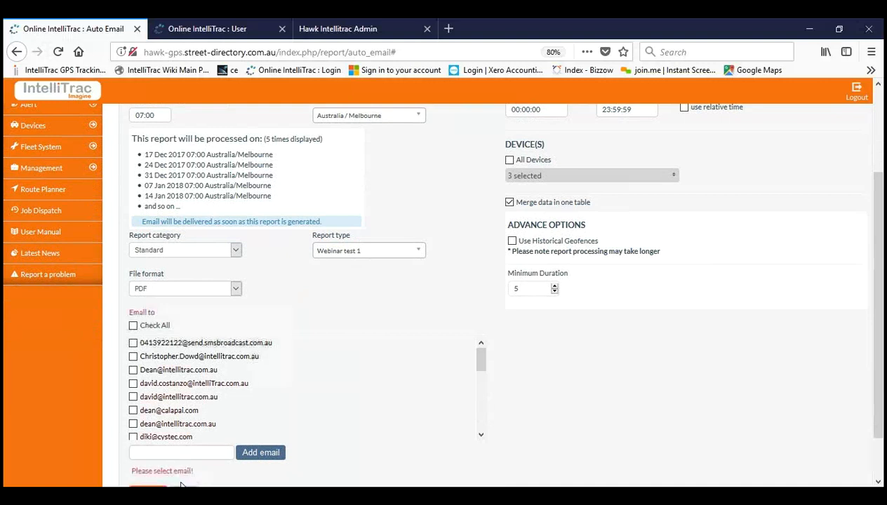
{"action": "left_click", "coordinate": [207, 356]}
{"action": "left_click", "coordinate": [183, 482]}
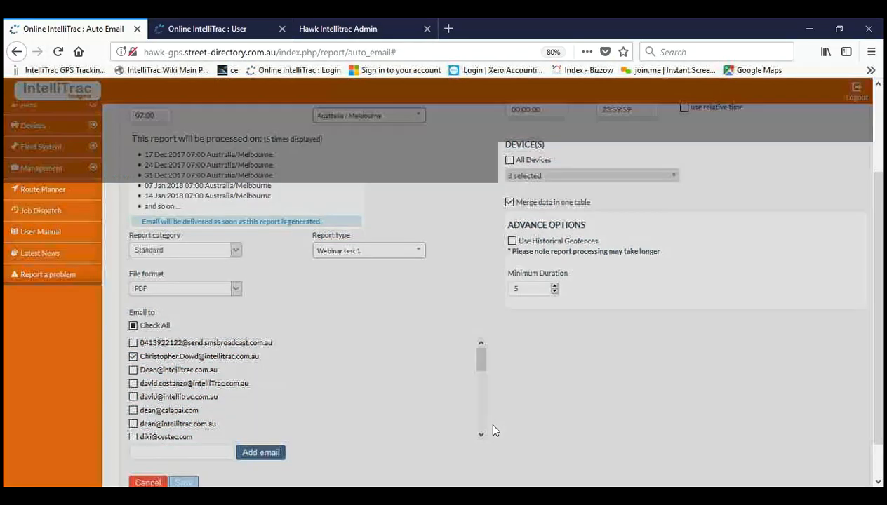
{"action": "left_click", "coordinate": [565, 161]}
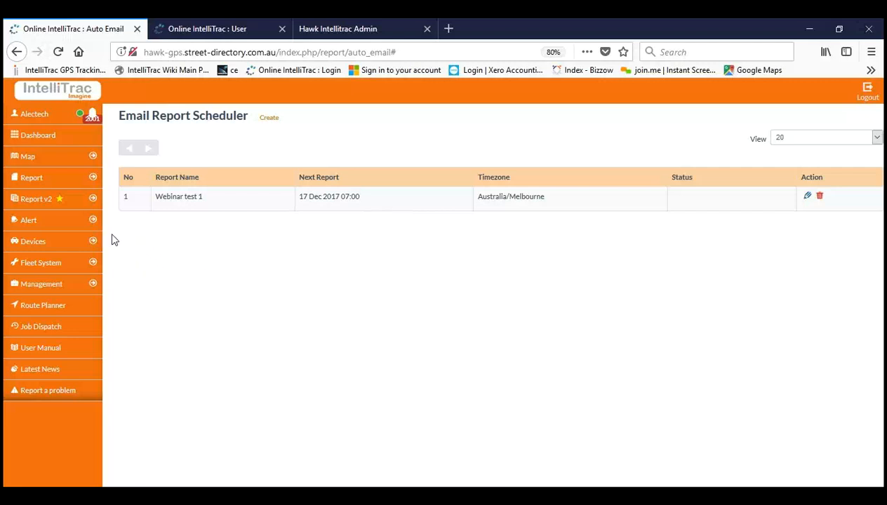
Open the Service page of the Alert section.
{"action": "left_click", "coordinate": [78, 223]}
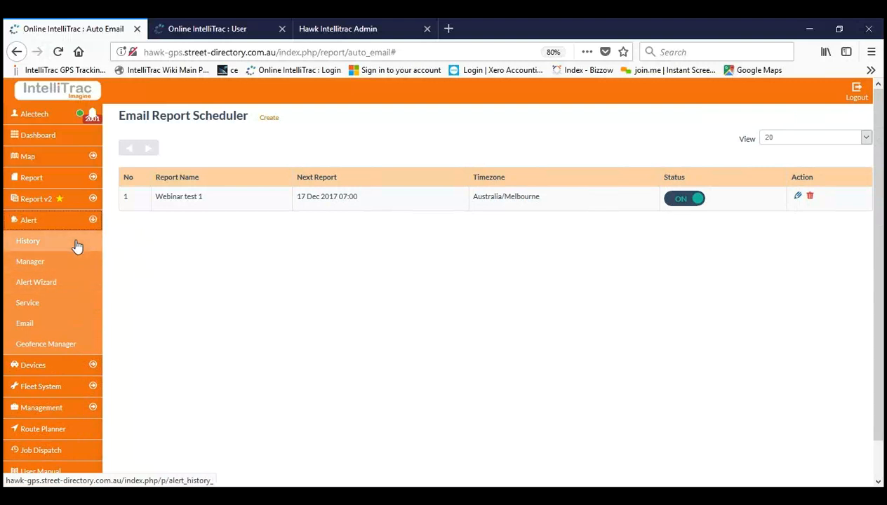
{"action": "scroll", "coordinate": [77, 246], "scroll_direction": "down", "scroll_amount": 1}
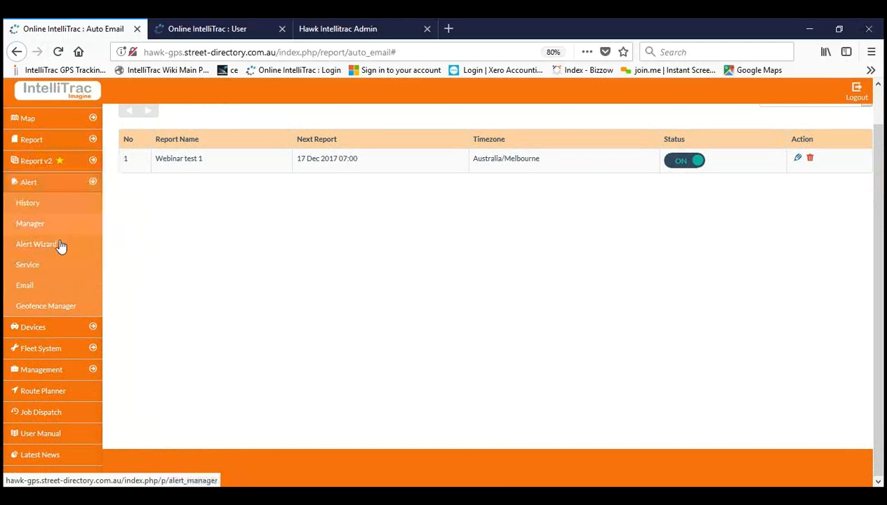
{"action": "left_click", "coordinate": [44, 272]}
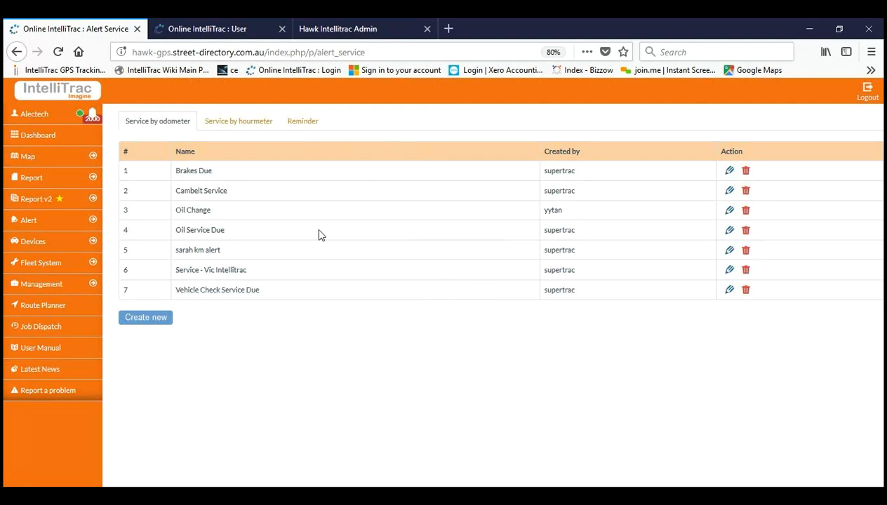
Create a new service alert by odometer named Webinar test 1 with the description "odo test".
{"action": "left_click", "coordinate": [144, 327]}
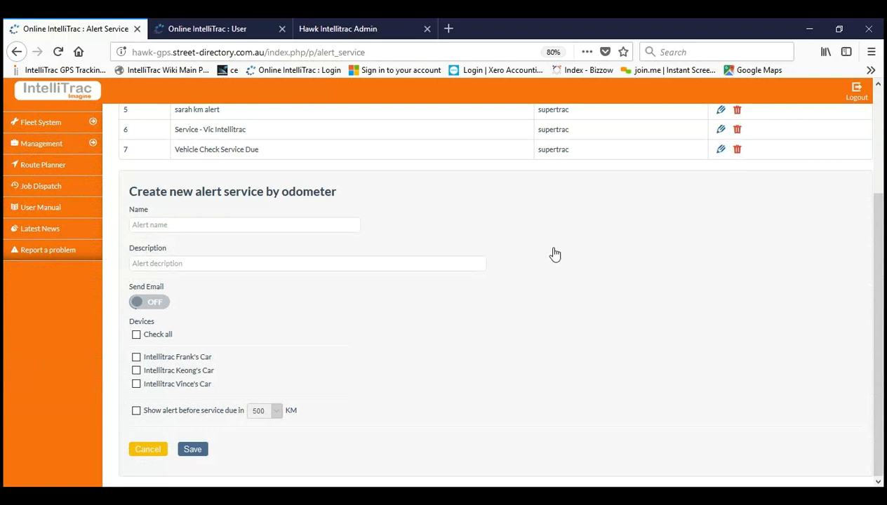
{"action": "left_click", "coordinate": [238, 223]}
{"action": "type", "text": "webinar test 1"}
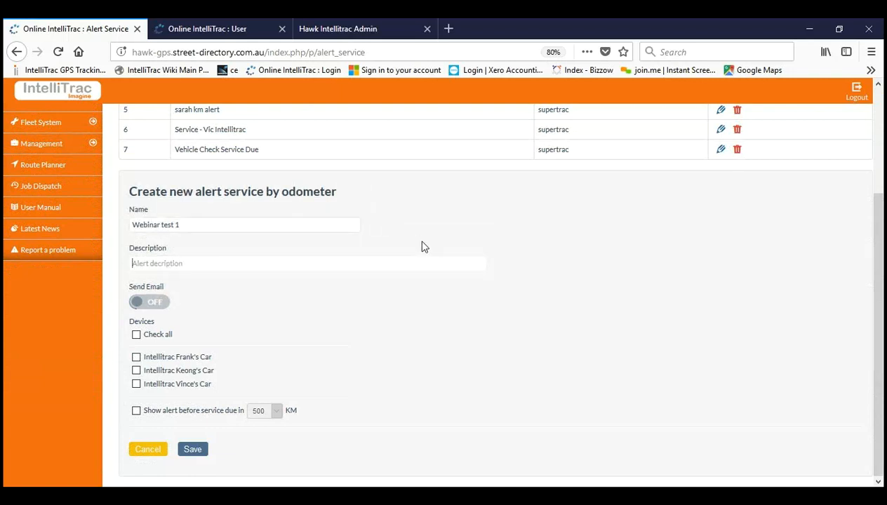
{"action": "type", "text": "odo test"}
Look through the list of alert notifications and close it.
{"action": "scroll", "coordinate": [188, 309], "scroll_direction": "up", "scroll_amount": 4}
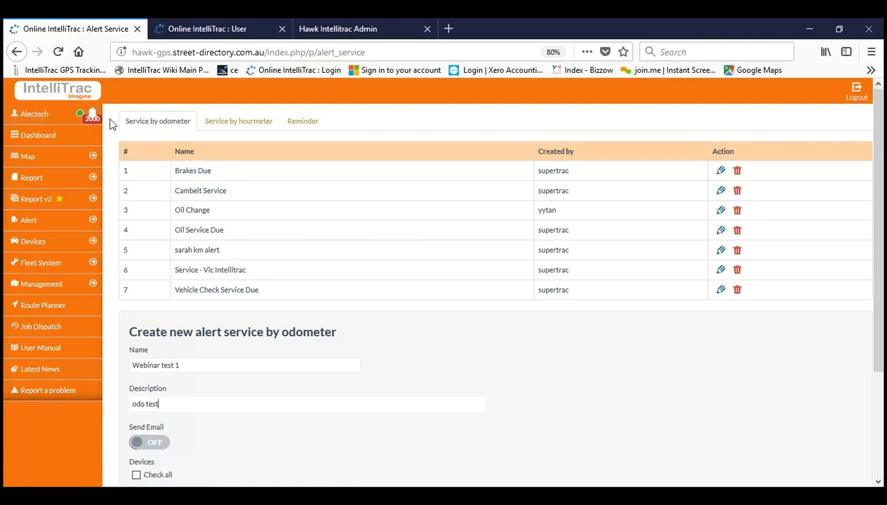
{"action": "left_click", "coordinate": [90, 115]}
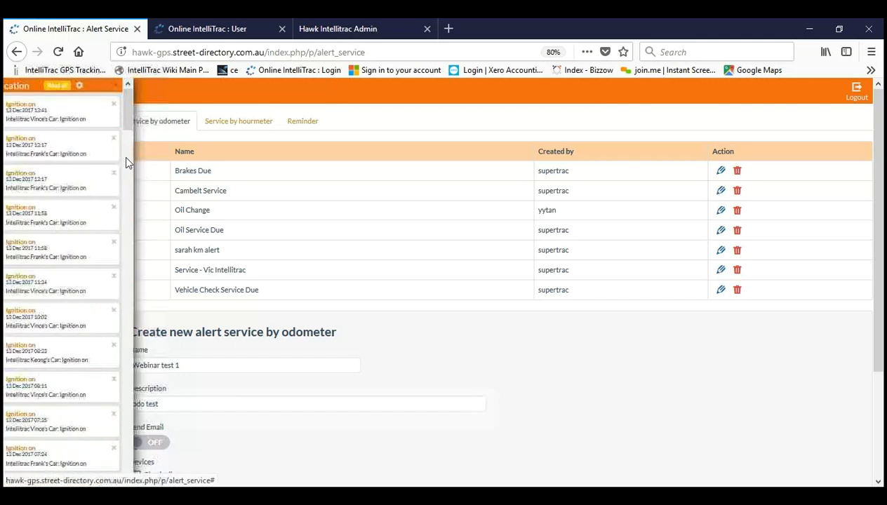
{"action": "scroll", "coordinate": [87, 219], "scroll_direction": "down", "scroll_amount": 10}
{"action": "scroll", "coordinate": [87, 219], "scroll_direction": "up", "scroll_amount": 10}
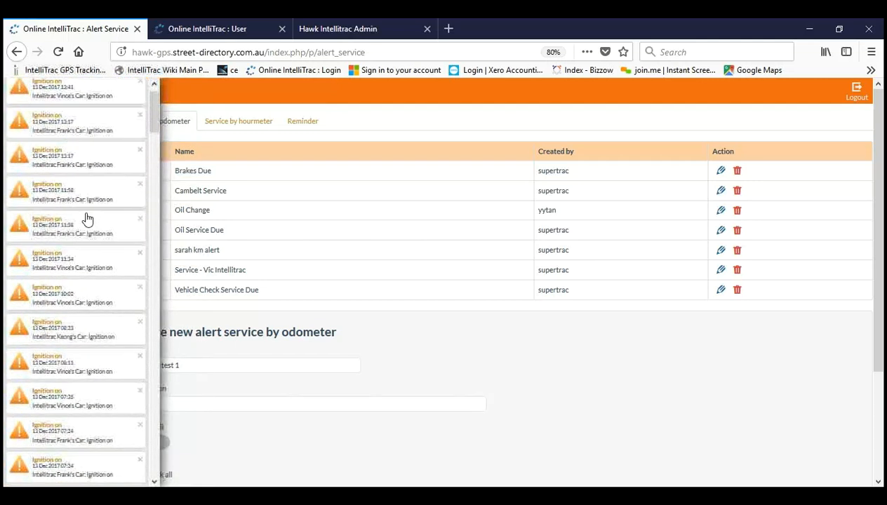
{"action": "scroll", "coordinate": [87, 219], "scroll_direction": "up", "scroll_amount": 2}
{"action": "left_click", "coordinate": [139, 90]}
Turn on Send Email for the odometer alert and include all of the listed devices.
{"action": "scroll", "coordinate": [350, 295], "scroll_direction": "down", "scroll_amount": 2}
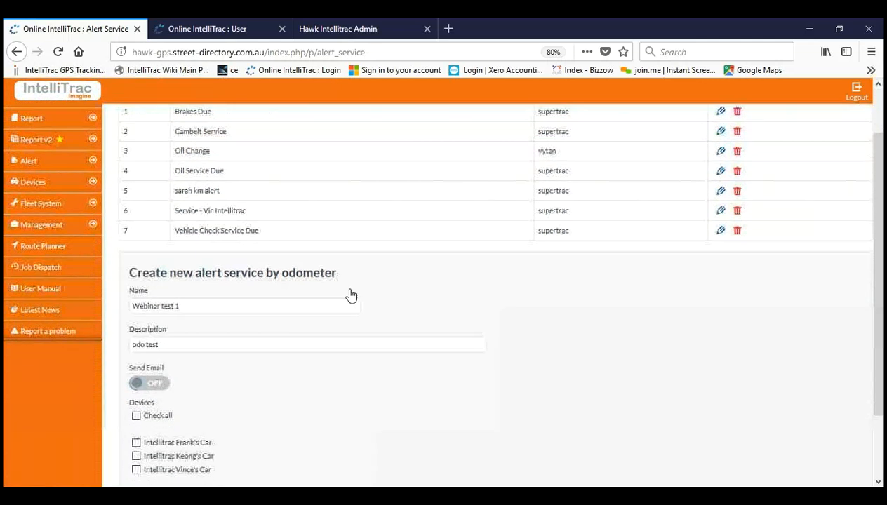
{"action": "scroll", "coordinate": [351, 294], "scroll_direction": "down", "scroll_amount": 2}
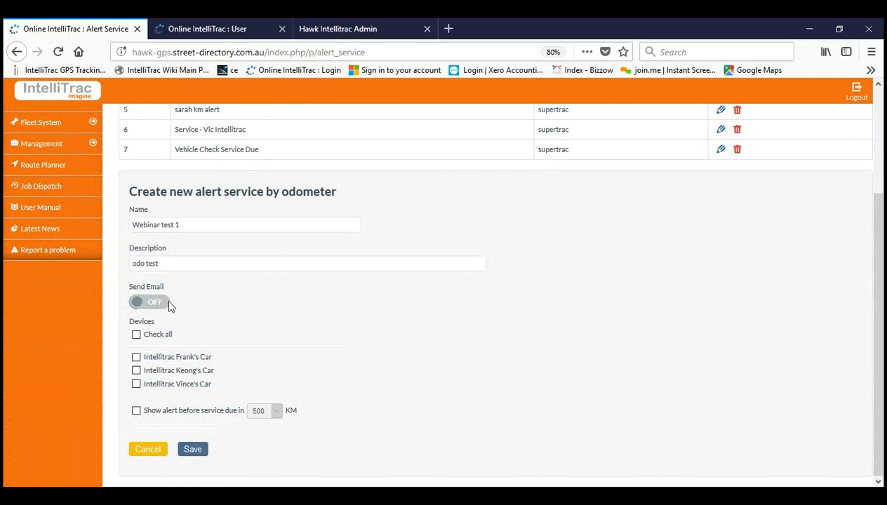
{"action": "left_click", "coordinate": [146, 302]}
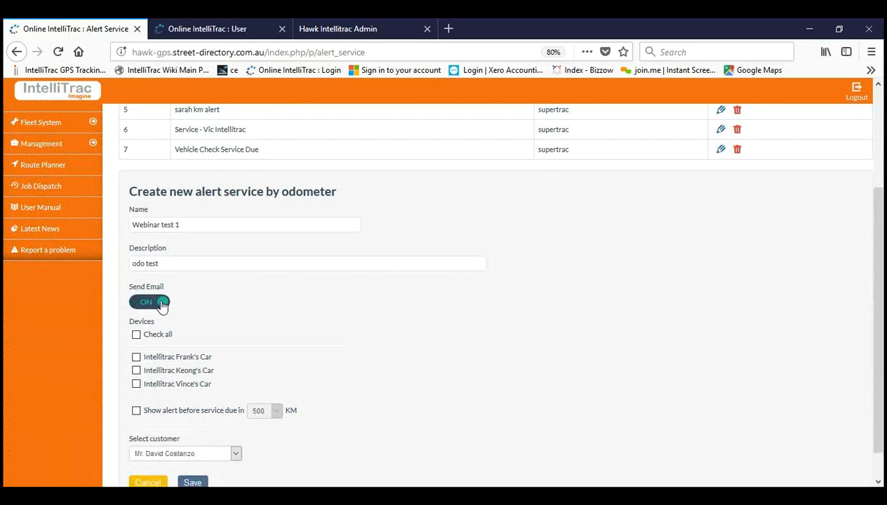
{"action": "scroll", "coordinate": [237, 291], "scroll_direction": "down", "scroll_amount": 1}
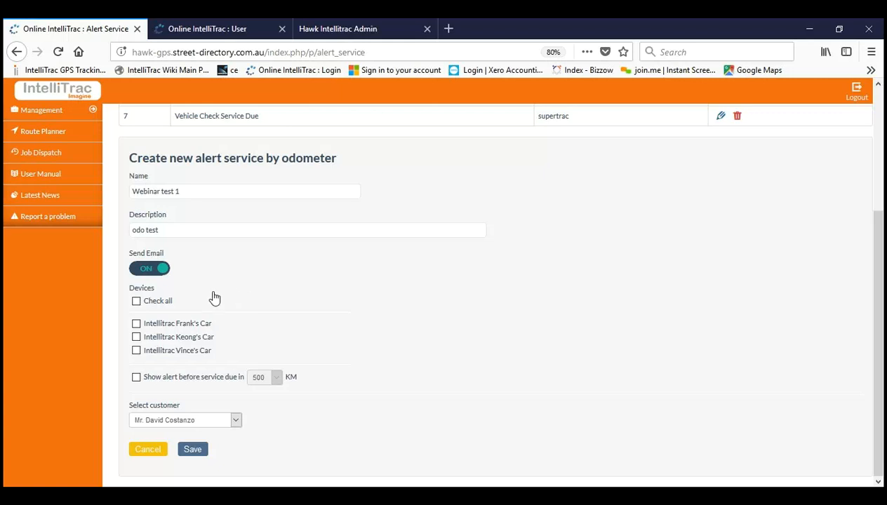
{"action": "left_click", "coordinate": [162, 301]}
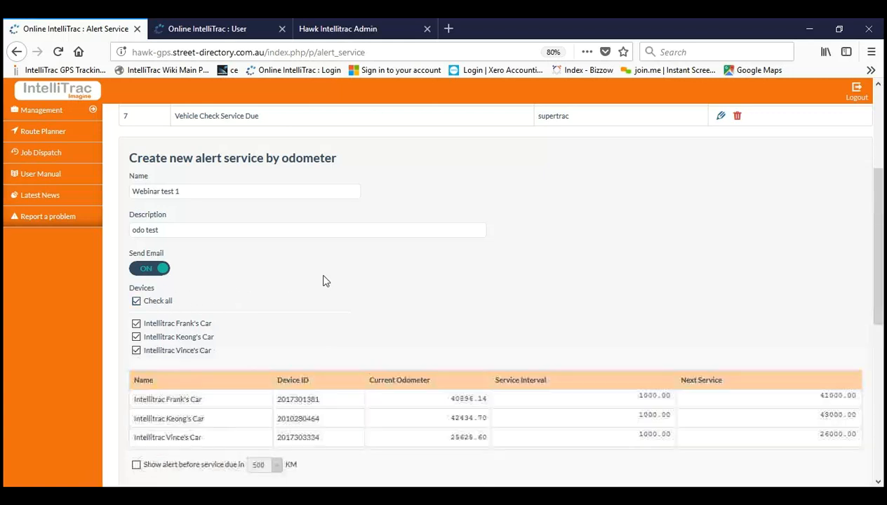
Set the three cars' service intervals to 10000, 100 and 10, in table order.
{"action": "scroll", "coordinate": [324, 280], "scroll_direction": "down", "scroll_amount": 4}
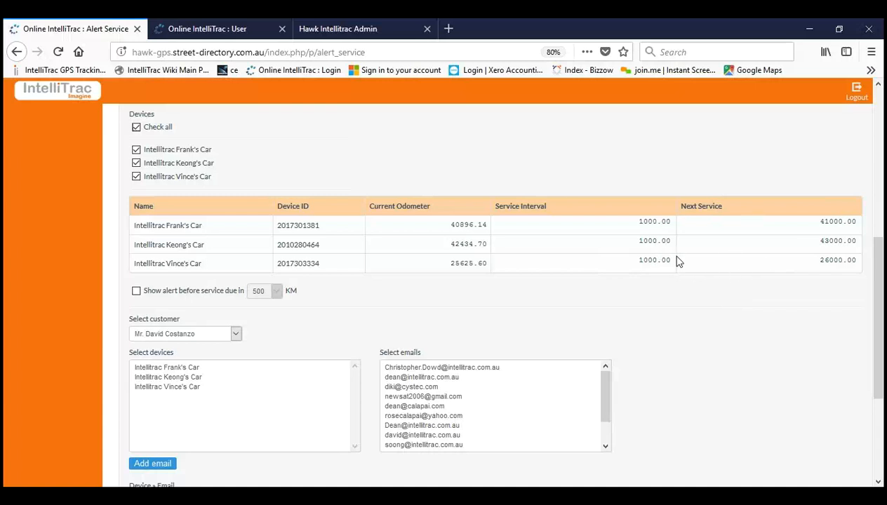
{"action": "left_click", "coordinate": [650, 222]}
{"action": "type", "text": "0"}
{"action": "key", "text": "BackSpace"}
{"action": "left_click", "coordinate": [653, 265]}
{"action": "key", "text": "BackSpace"}
{"action": "key", "text": "BackSpace"}
Set the next service of the first car in the table to 500000.
{"action": "left_click", "coordinate": [839, 234]}
{"action": "key", "text": "BackSpace"}
{"action": "type", "text": "00"}
{"action": "left_click", "coordinate": [830, 241]}
Enable showing the alert before service is due, keeping the 500 KM threshold.
{"action": "left_click", "coordinate": [169, 292]}
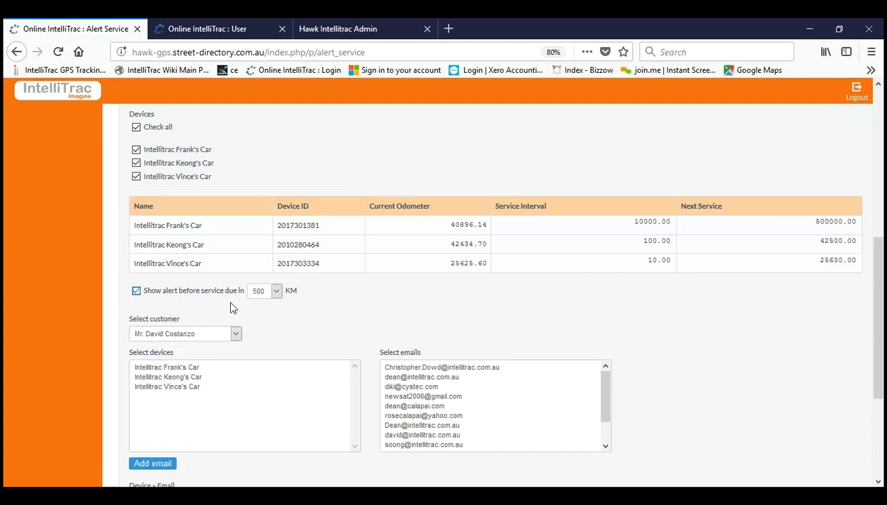
{"action": "left_click", "coordinate": [277, 293]}
{"action": "left_click", "coordinate": [349, 322]}
Assign the first listed email address to all three cars, and discard the new odometer alert.
{"action": "scroll", "coordinate": [338, 309], "scroll_direction": "down", "scroll_amount": 3}
{"action": "scroll", "coordinate": [694, 328], "scroll_direction": "down", "scroll_amount": 2}
{"action": "scroll", "coordinate": [699, 329], "scroll_direction": "down", "scroll_amount": 1}
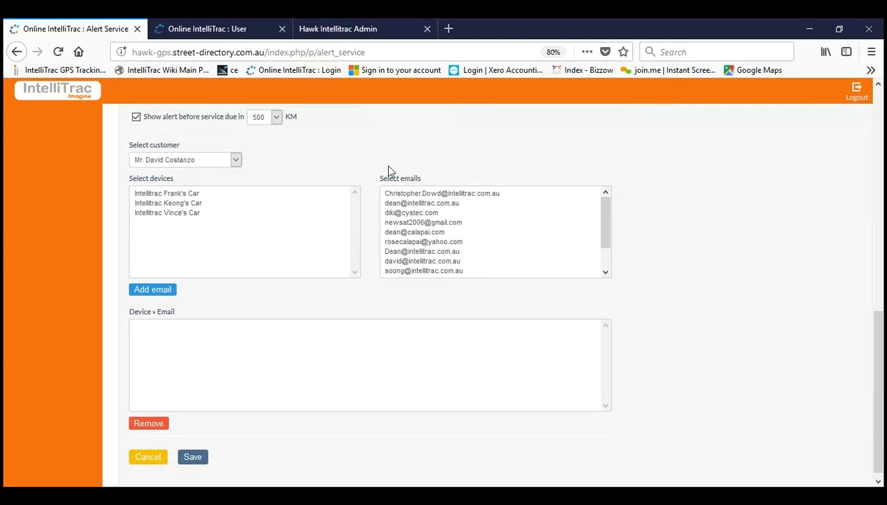
{"action": "left_click", "coordinate": [201, 194]}
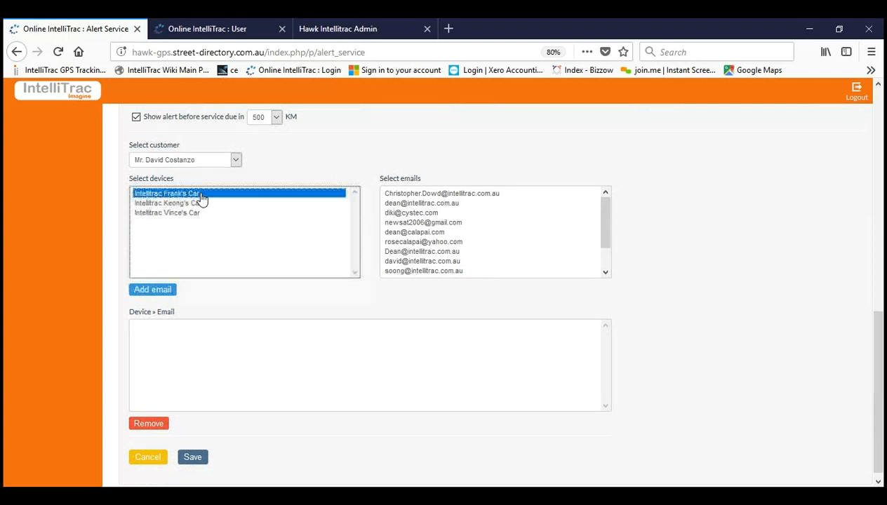
{"action": "left_click", "coordinate": [203, 213], "text": "shift"}
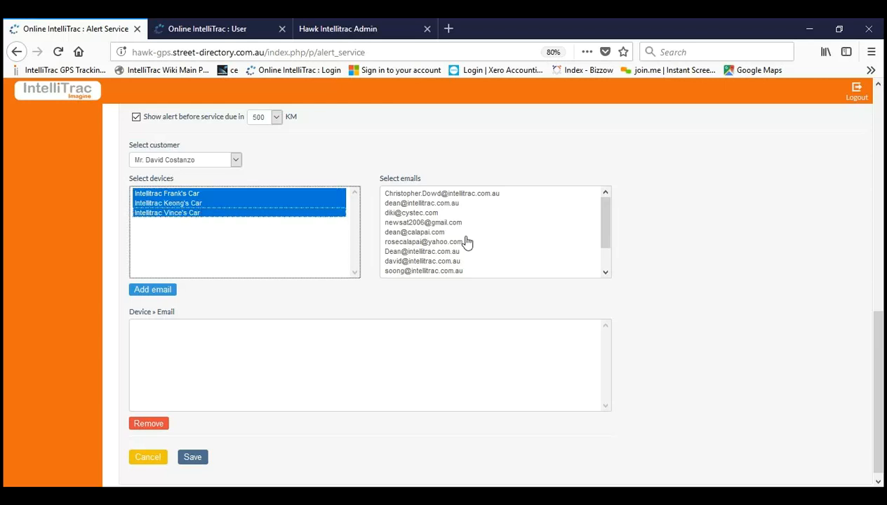
{"action": "left_click", "coordinate": [449, 195]}
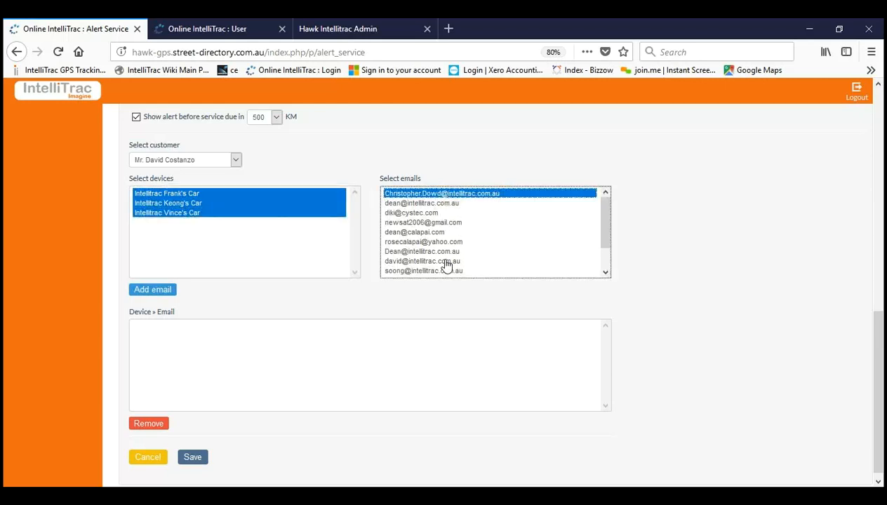
{"action": "left_click", "coordinate": [168, 295]}
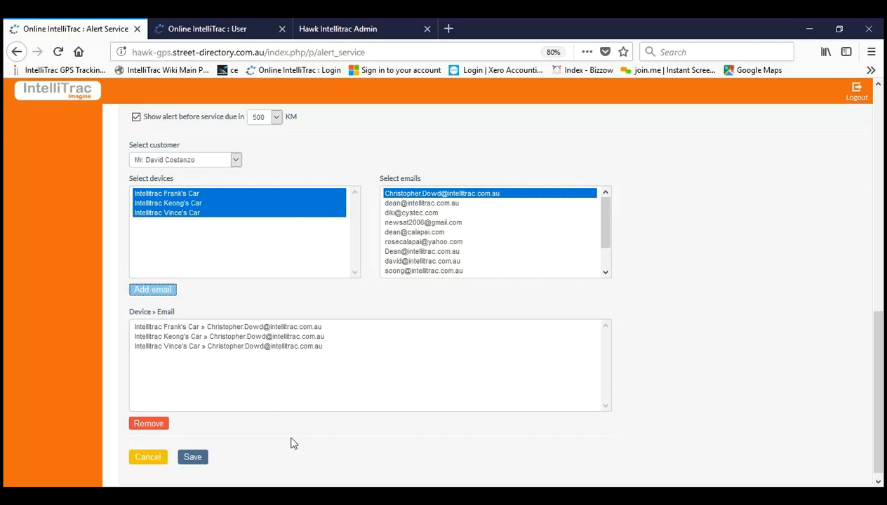
{"action": "left_click", "coordinate": [150, 459]}
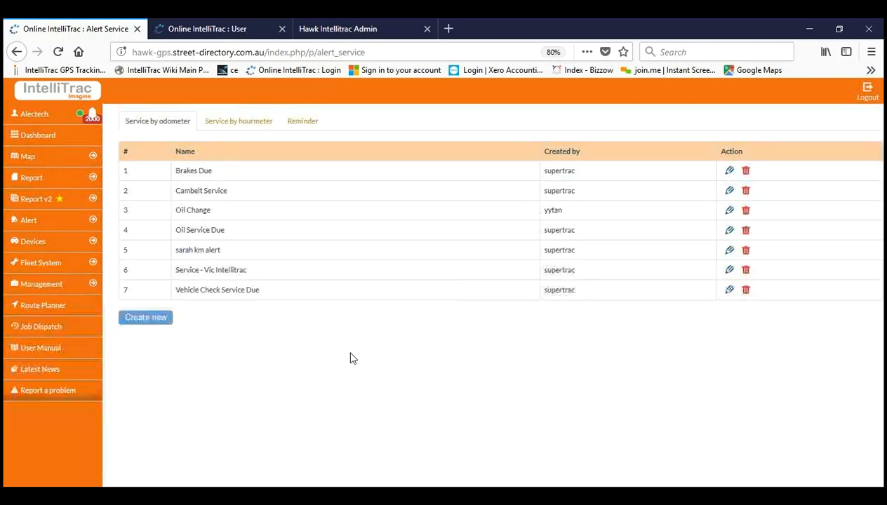
Start a new service alert by hourmeter and include all of the listed devices.
{"action": "left_click", "coordinate": [234, 130]}
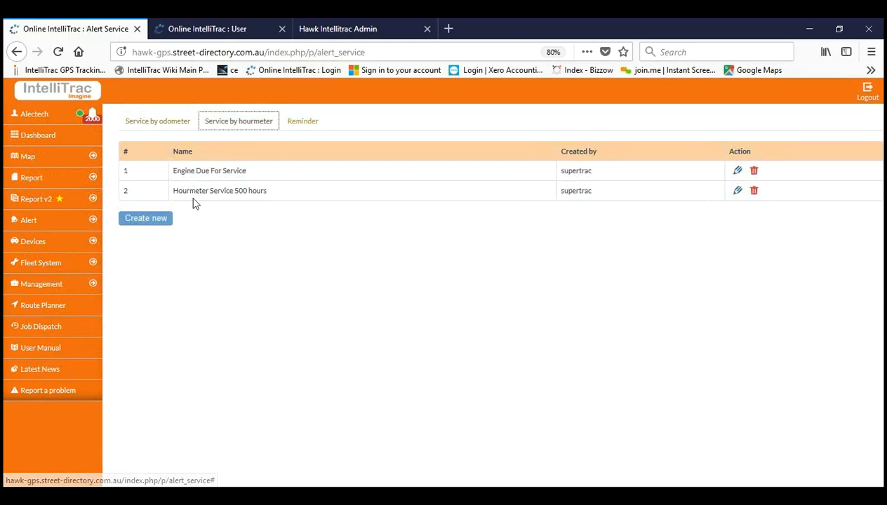
{"action": "left_click", "coordinate": [160, 220]}
{"action": "scroll", "coordinate": [210, 230], "scroll_direction": "down", "scroll_amount": 1}
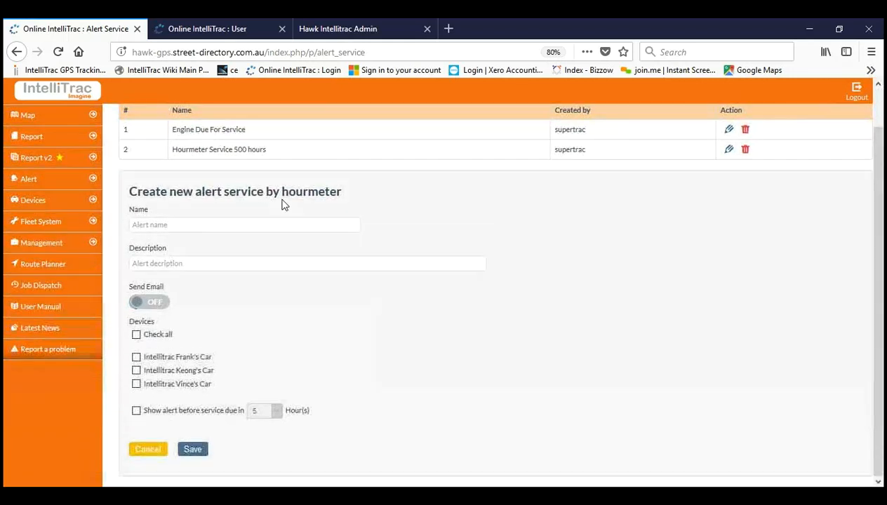
{"action": "left_click", "coordinate": [154, 336]}
{"action": "scroll", "coordinate": [283, 313], "scroll_direction": "down", "scroll_amount": 2}
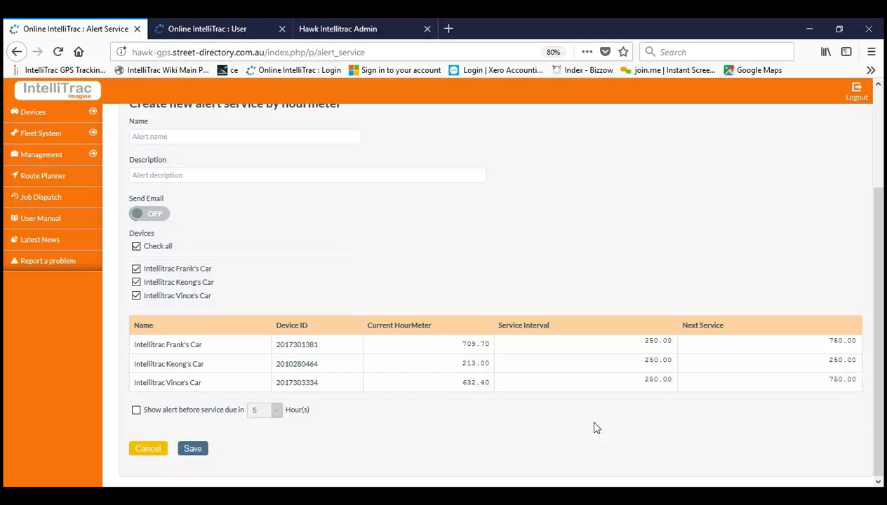
Set the service intervals to 2550, 2500 and 20 in table order, and enable the alert 5 hours before service is due.
{"action": "left_click", "coordinate": [650, 358]}
{"action": "type", "text": "0"}
{"action": "left_click", "coordinate": [653, 379]}
{"action": "key", "text": "BackSpace"}
{"action": "left_click", "coordinate": [657, 342]}
{"action": "type", "text": "5"}
{"action": "left_click", "coordinate": [181, 412]}
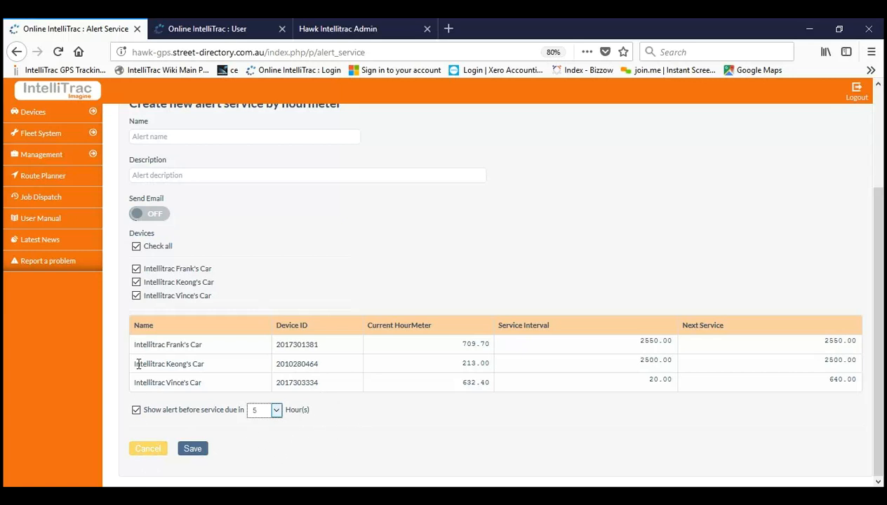
Turn on Send Email for the hourmeter alert, look over its email assignment options, and discard the alert.
{"action": "left_click", "coordinate": [149, 215]}
{"action": "scroll", "coordinate": [215, 260], "scroll_direction": "down", "scroll_amount": 5}
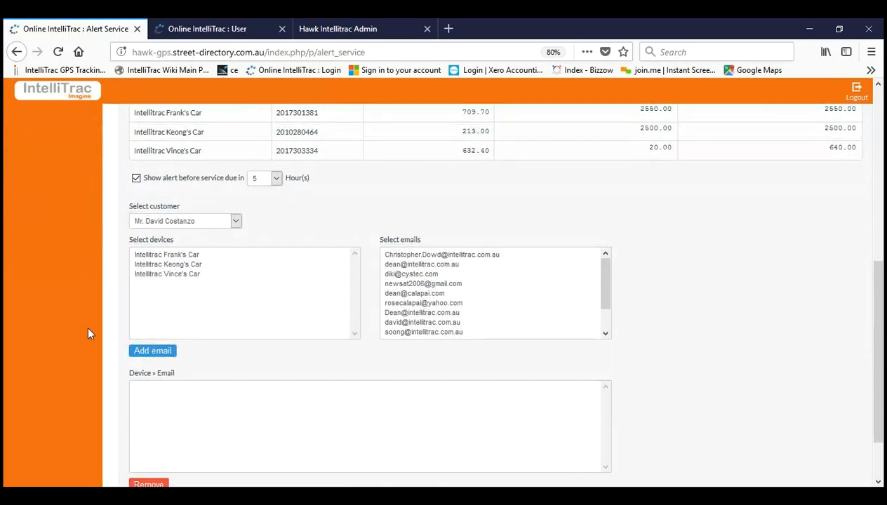
{"action": "scroll", "coordinate": [87, 331], "scroll_direction": "down", "scroll_amount": 2}
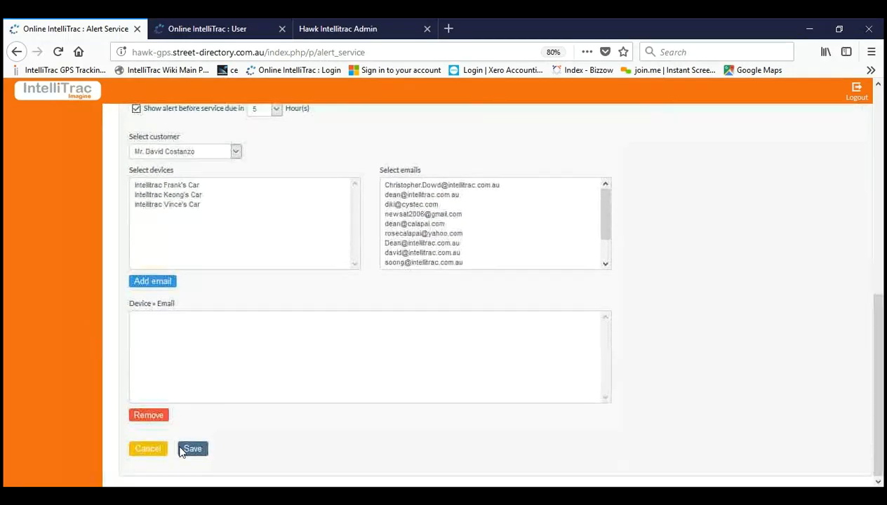
{"action": "left_click", "coordinate": [159, 454]}
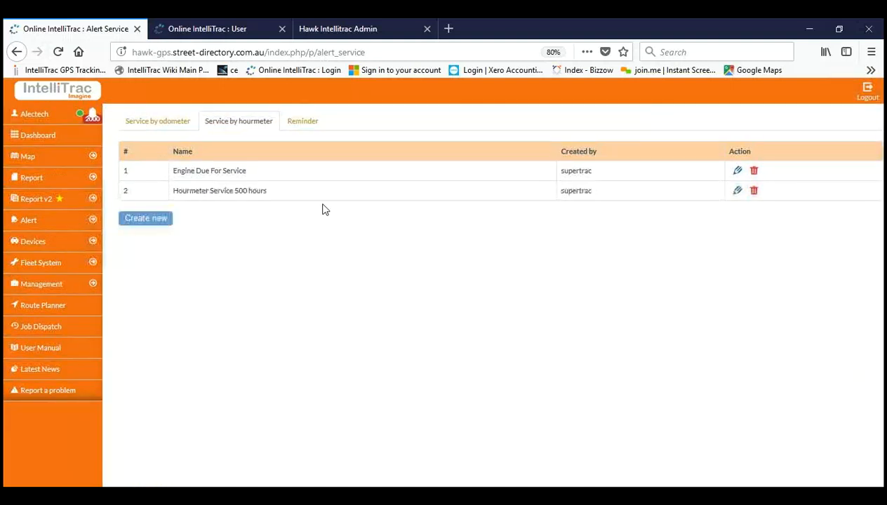
Start a new alert reminder and include all of the listed devices.
{"action": "left_click", "coordinate": [300, 121]}
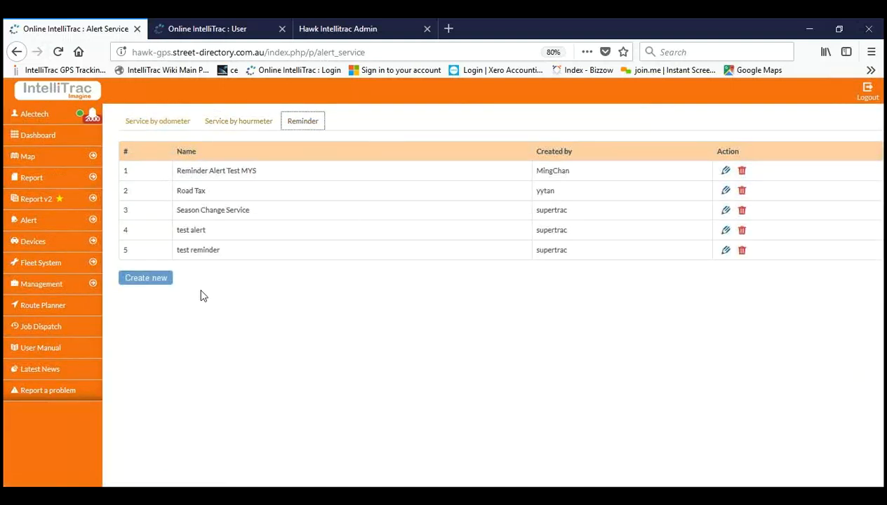
{"action": "left_click", "coordinate": [167, 281]}
{"action": "scroll", "coordinate": [297, 333], "scroll_direction": "down", "scroll_amount": 5}
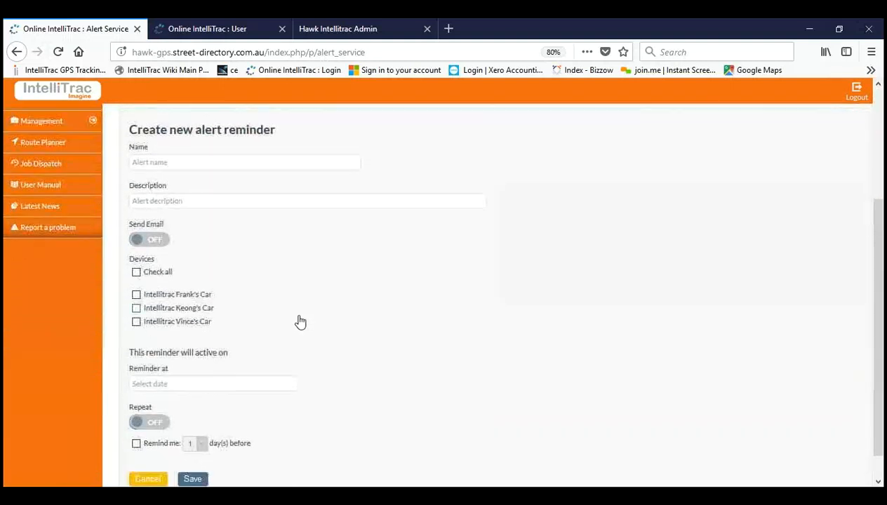
{"action": "left_click", "coordinate": [154, 259]}
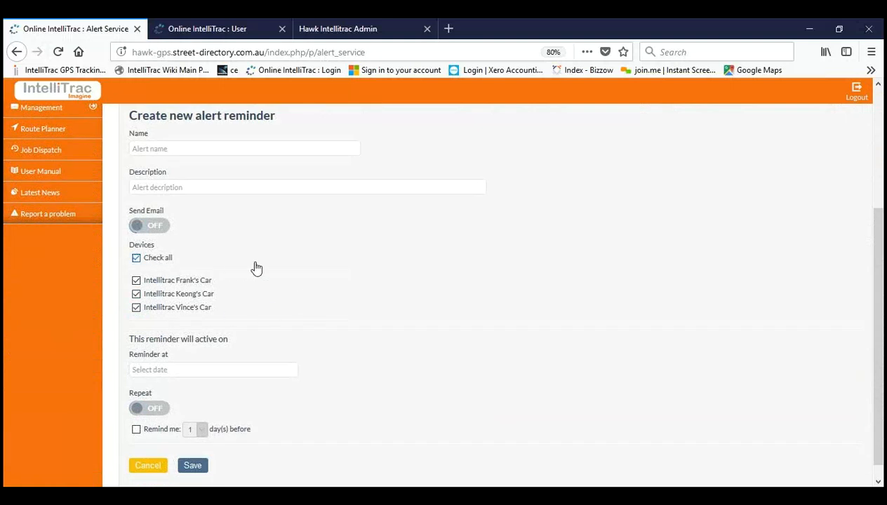
Set the reminder date to 21 December 2017 at 00:00:00.
{"action": "left_click", "coordinate": [200, 371]}
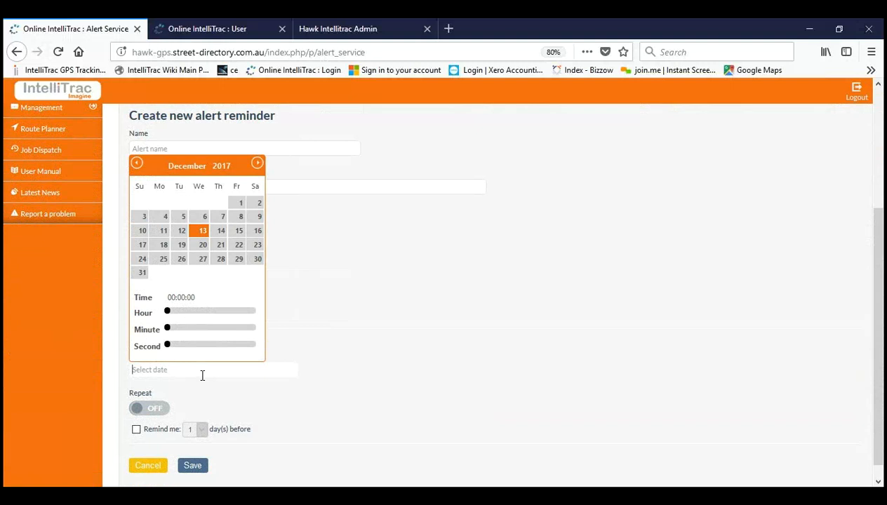
{"action": "left_click", "coordinate": [221, 245]}
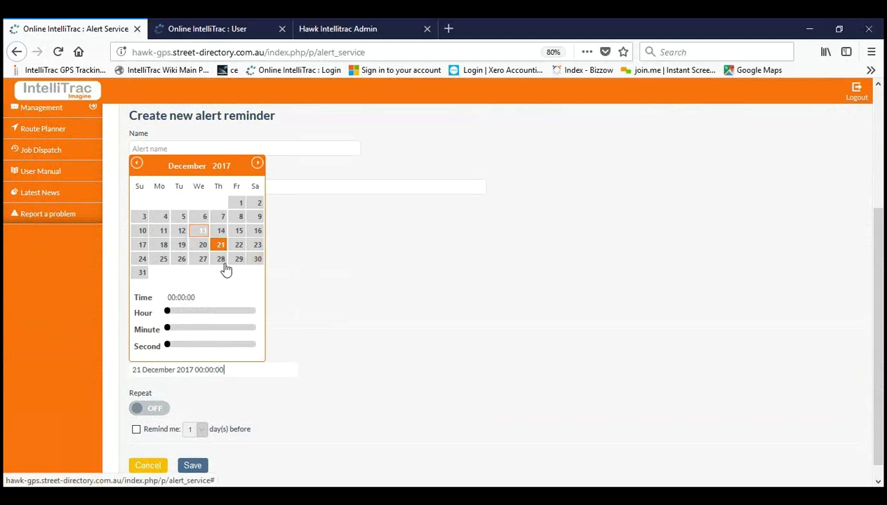
{"action": "left_click", "coordinate": [349, 297]}
{"action": "left_click", "coordinate": [170, 294]}
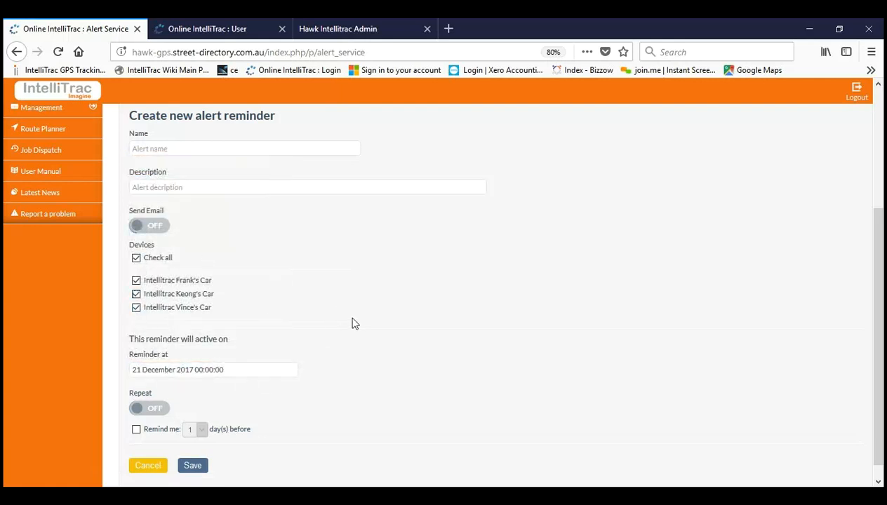
Turn on Repeat for the reminder, try the interval options, and settle on Every week.
{"action": "left_click", "coordinate": [154, 409]}
{"action": "scroll", "coordinate": [257, 371], "scroll_direction": "down", "scroll_amount": 2}
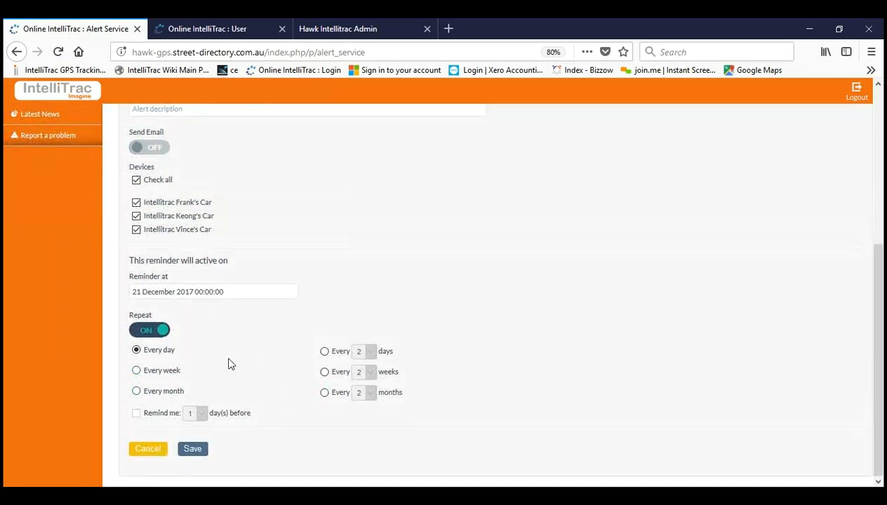
{"action": "left_click", "coordinate": [169, 371]}
{"action": "left_click", "coordinate": [325, 372]}
{"action": "left_click", "coordinate": [326, 394]}
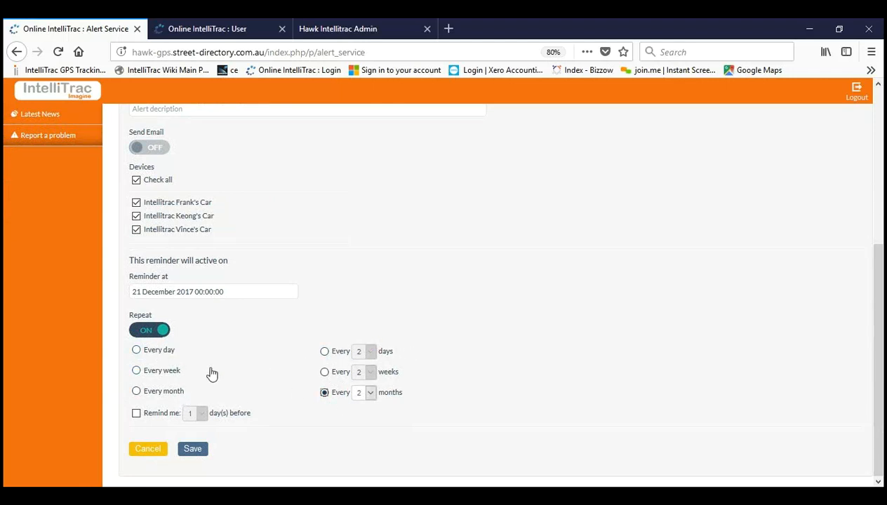
{"action": "left_click", "coordinate": [180, 371]}
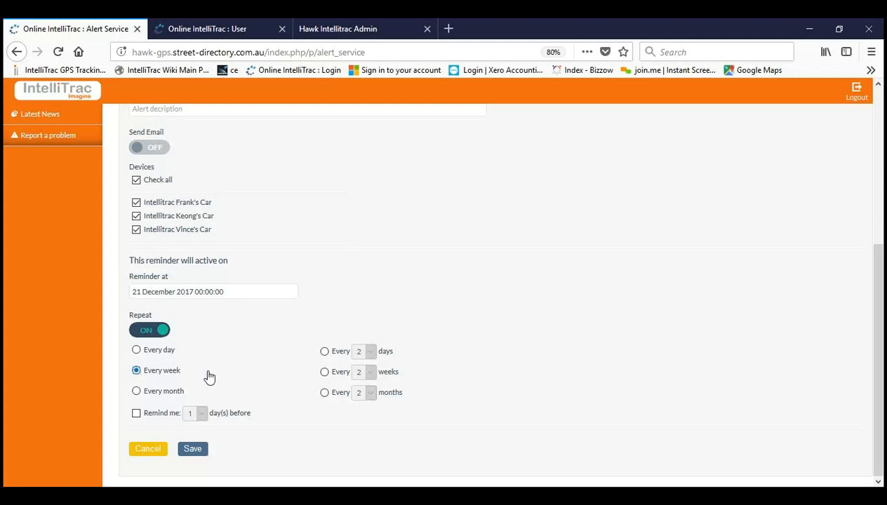
Enable the advance reminder 2 days before the date and turn on Send Email.
{"action": "left_click", "coordinate": [156, 414]}
{"action": "left_click", "coordinate": [162, 148]}
{"action": "scroll", "coordinate": [239, 211], "scroll_direction": "down", "scroll_amount": 5}
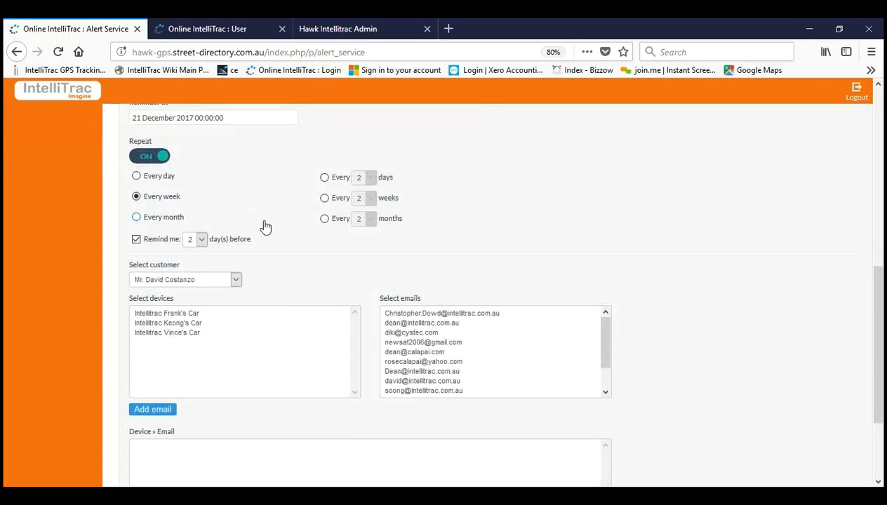
Review the reminder form from its name and description to the email assignment, and discard the reminder.
{"action": "scroll", "coordinate": [378, 258], "scroll_direction": "up", "scroll_amount": 8}
{"action": "left_click", "coordinate": [214, 223]}
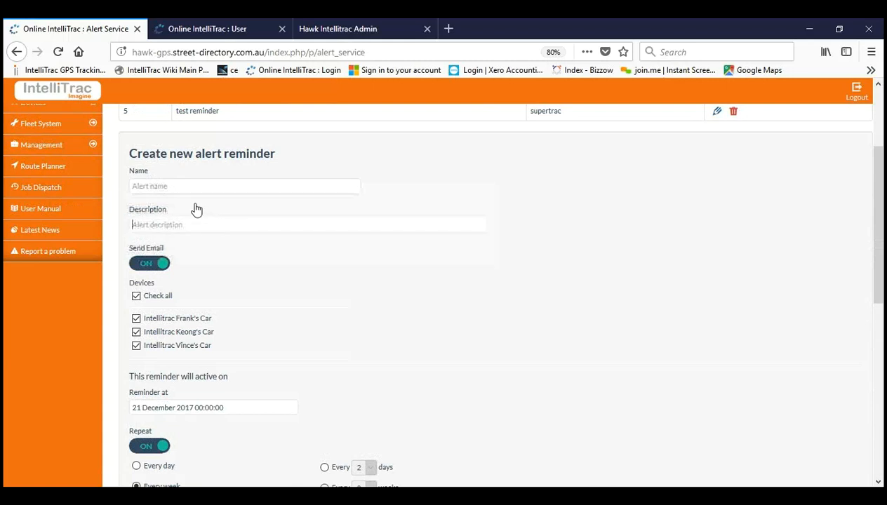
{"action": "left_click", "coordinate": [193, 187]}
{"action": "scroll", "coordinate": [284, 288], "scroll_direction": "down", "scroll_amount": 6}
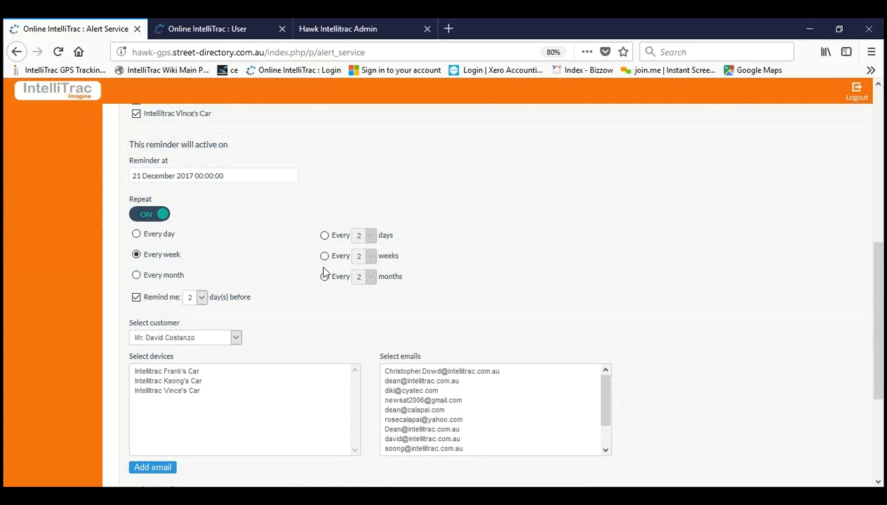
{"action": "scroll", "coordinate": [330, 284], "scroll_direction": "down", "scroll_amount": 5}
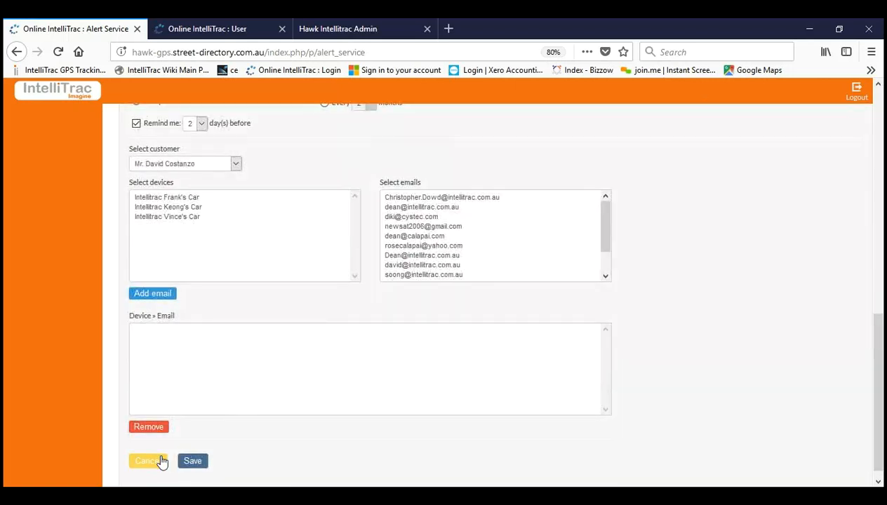
{"action": "left_click", "coordinate": [161, 461]}
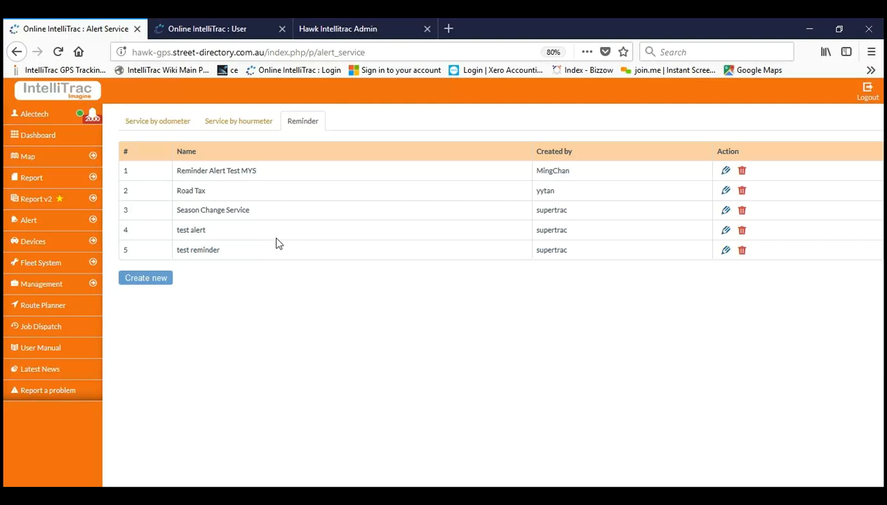
In the Fleet System's Availability Status, put the first car down for service with the description "test service for webinar".
{"action": "left_click", "coordinate": [78, 262]}
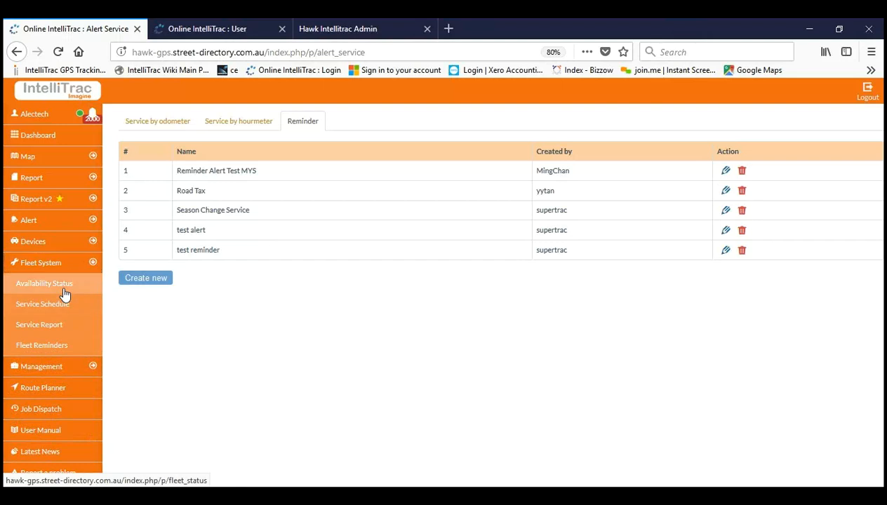
{"action": "left_click", "coordinate": [63, 289]}
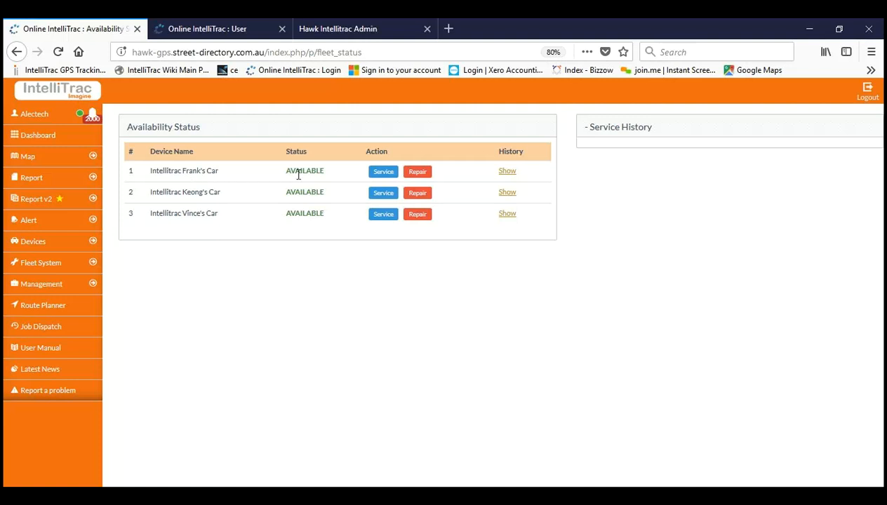
{"action": "left_click", "coordinate": [386, 179]}
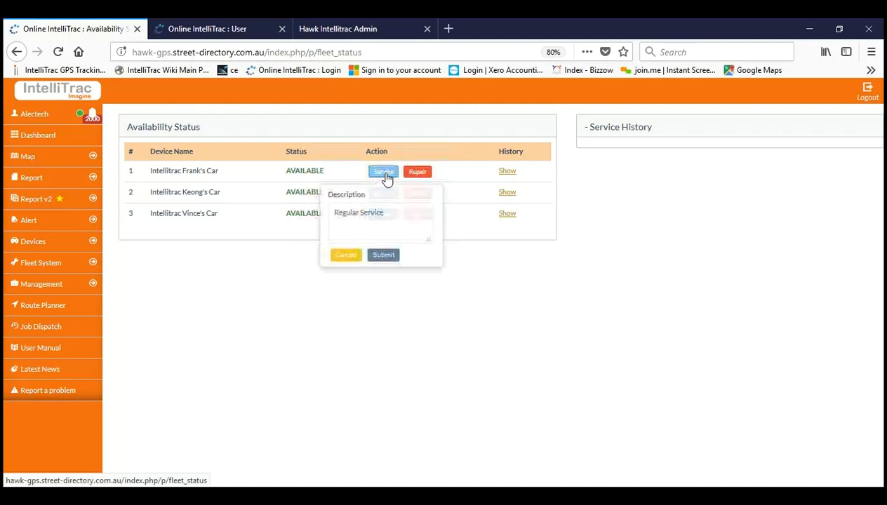
{"action": "left_click_drag", "start_coordinate": [390, 215], "coordinate": [217, 206]}
{"action": "type", "text": "tes"}
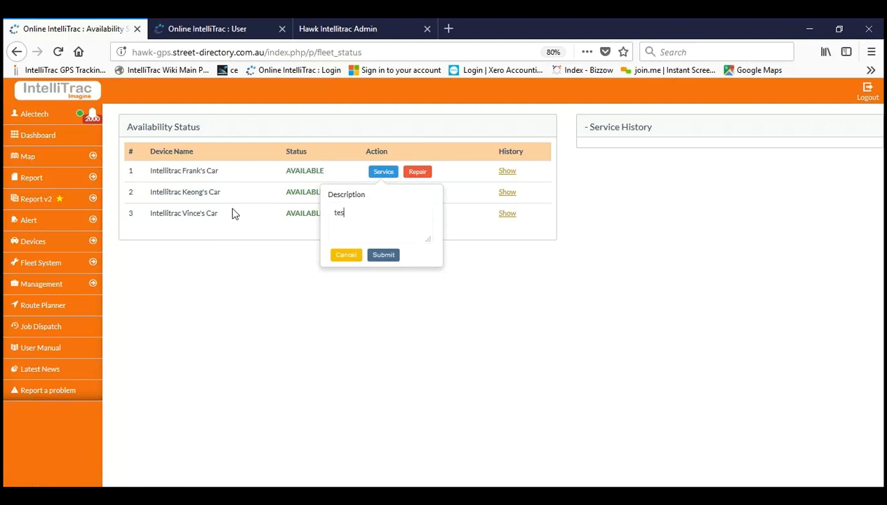
{"action": "type", "text": "t service for webinar"}
{"action": "left_click", "coordinate": [386, 257]}
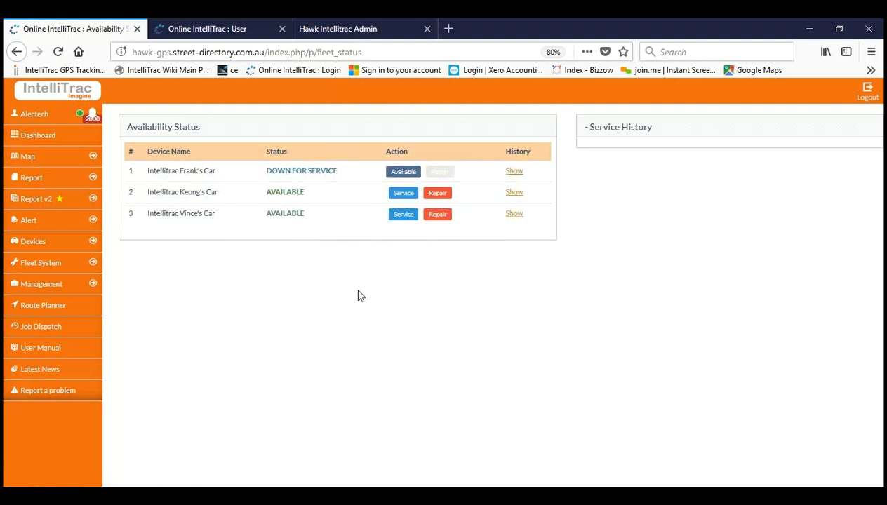
Put the second car down for repair with the description "test repair for webinar".
{"action": "left_click", "coordinate": [441, 195]}
{"action": "left_click_drag", "start_coordinate": [428, 233], "coordinate": [331, 234]}
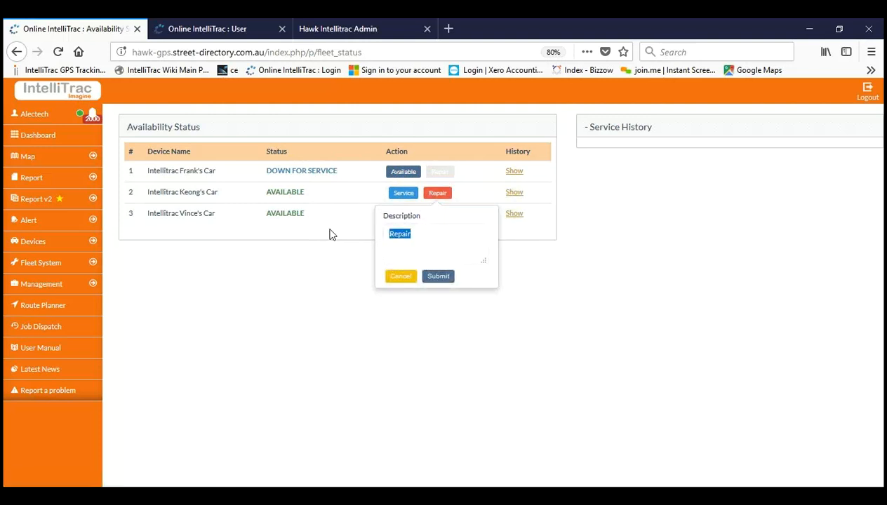
{"action": "type", "text": "r"}
{"action": "key", "text": "BackSpace"}
{"action": "type", "text": "test repar"}
{"action": "key", "text": "BackSpace"}
{"action": "type", "text": "ir for webinar"}
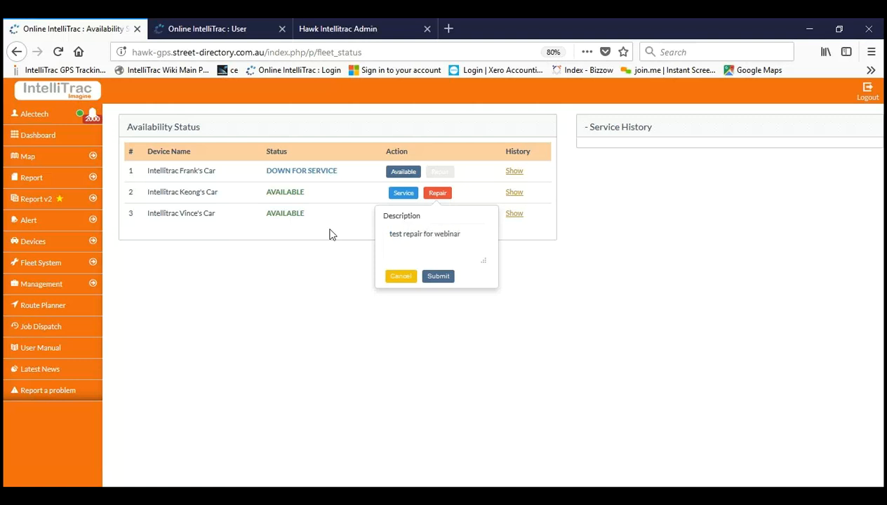
{"action": "left_click", "coordinate": [438, 277]}
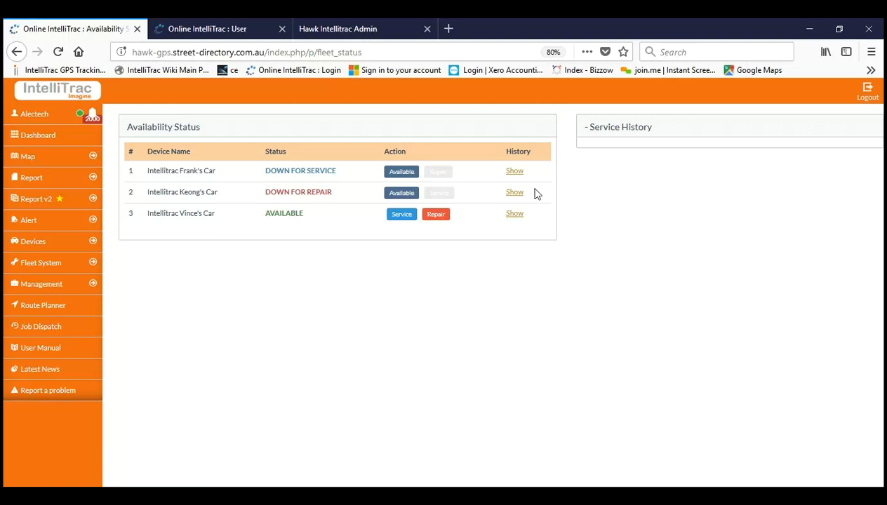
Show the first car's service history, return the first and second cars to available, and show the second car's history.
{"action": "left_click", "coordinate": [519, 173]}
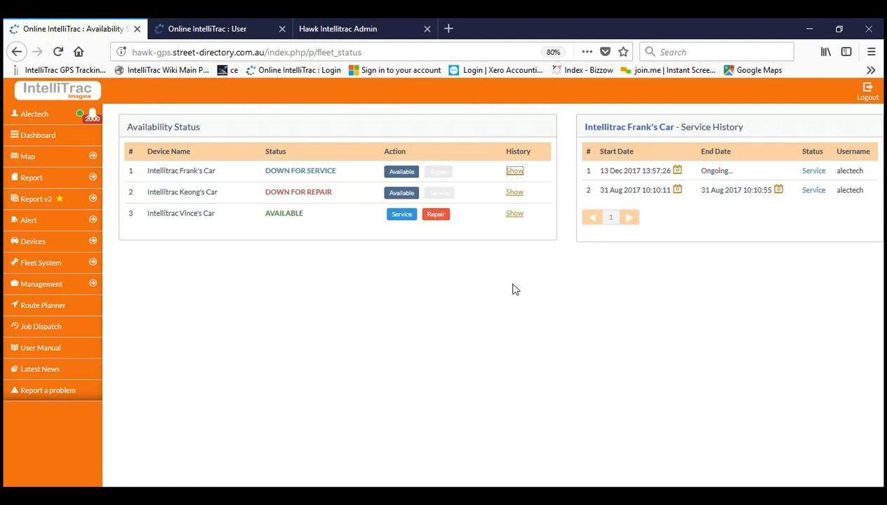
{"action": "left_click", "coordinate": [401, 173]}
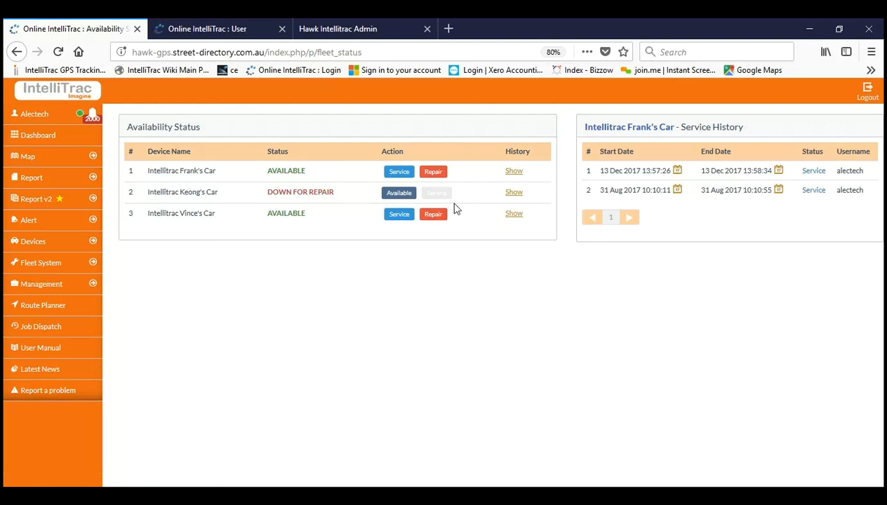
{"action": "left_click", "coordinate": [400, 193]}
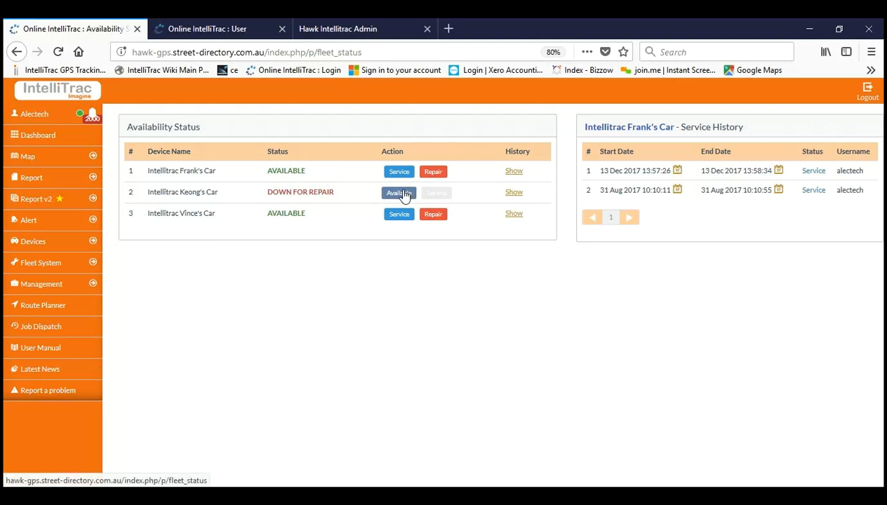
{"action": "left_click", "coordinate": [507, 192]}
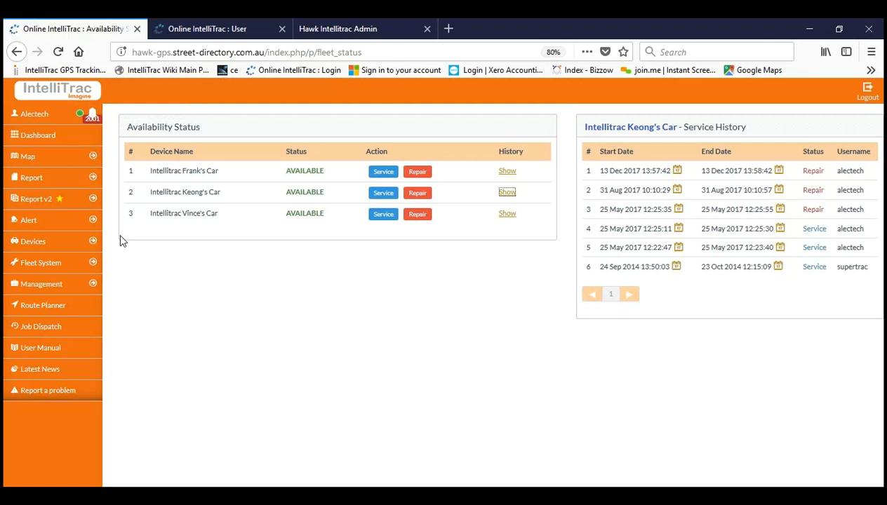
Open the fleet Service Schedule and review the first car's service interval settings, closing them without changes.
{"action": "left_click", "coordinate": [77, 265]}
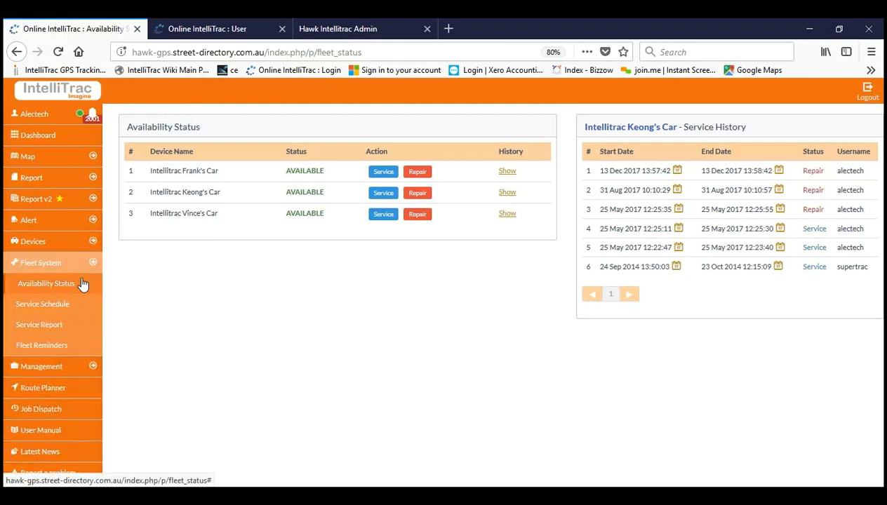
{"action": "left_click", "coordinate": [78, 306]}
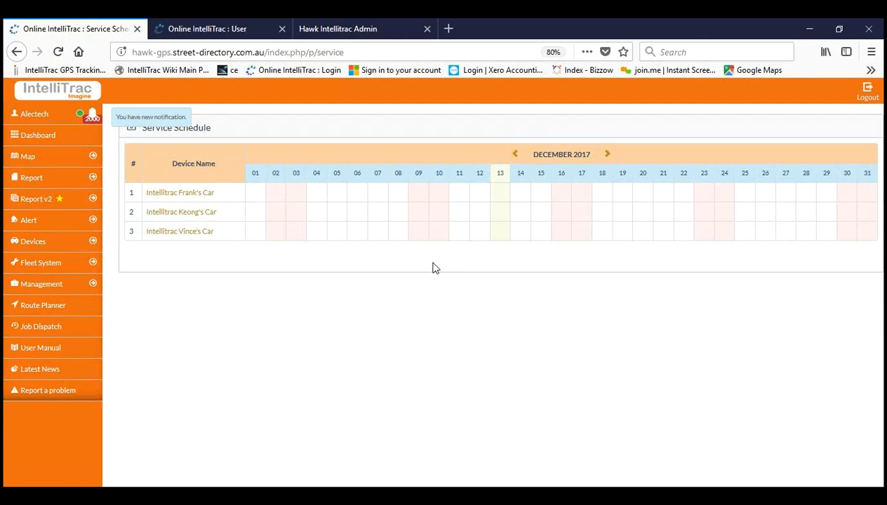
{"action": "left_click", "coordinate": [200, 194]}
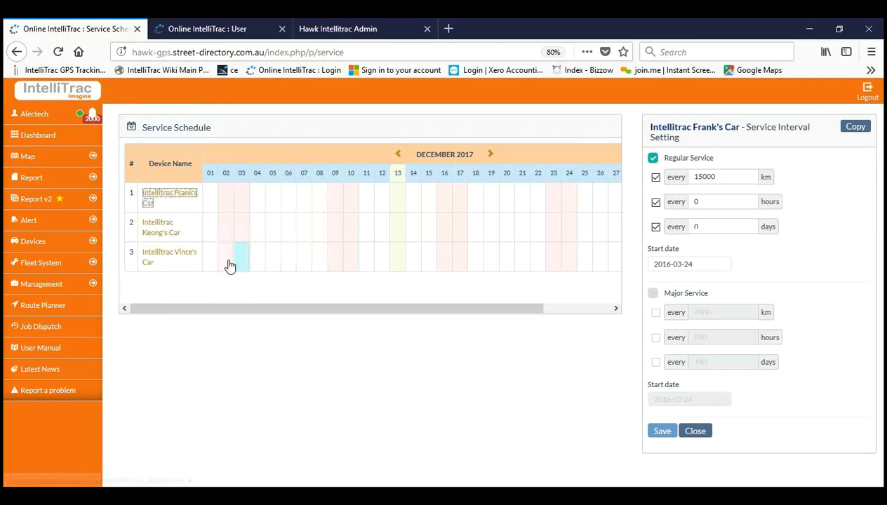
{"action": "left_click", "coordinate": [693, 432]}
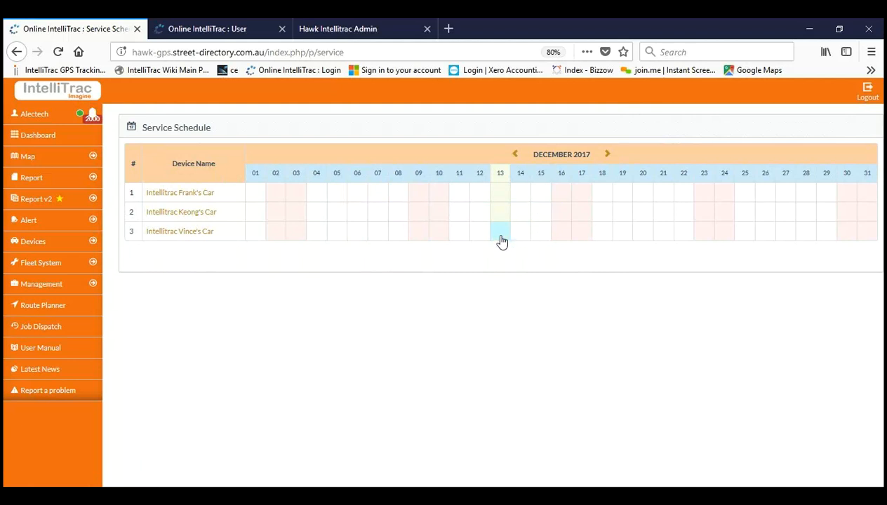
In the first car's service interval settings, enable Major Service with a start date of 2017-12-20.
{"action": "left_click", "coordinate": [181, 193]}
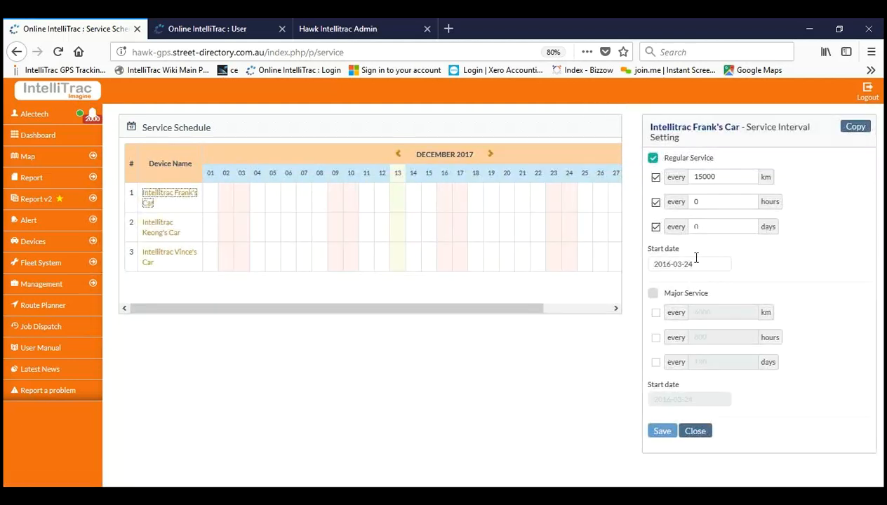
{"action": "left_click", "coordinate": [692, 260]}
{"action": "left_click", "coordinate": [770, 257]}
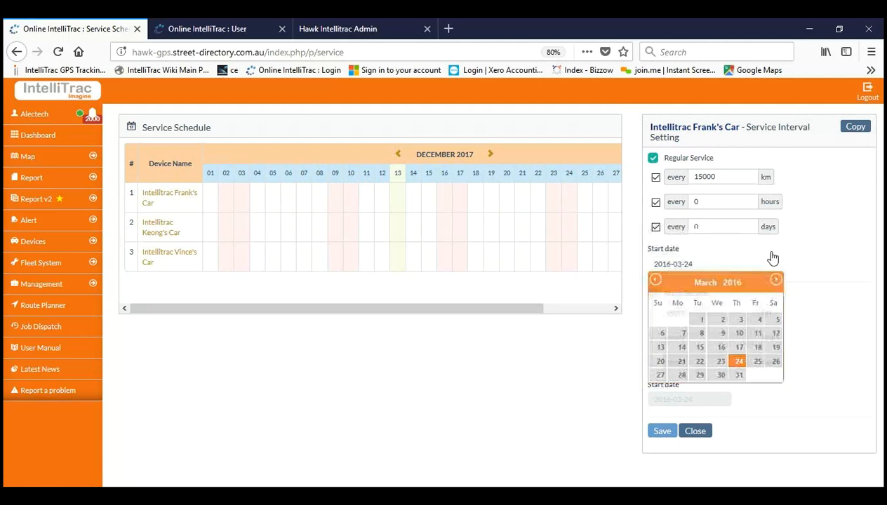
{"action": "left_click", "coordinate": [685, 294]}
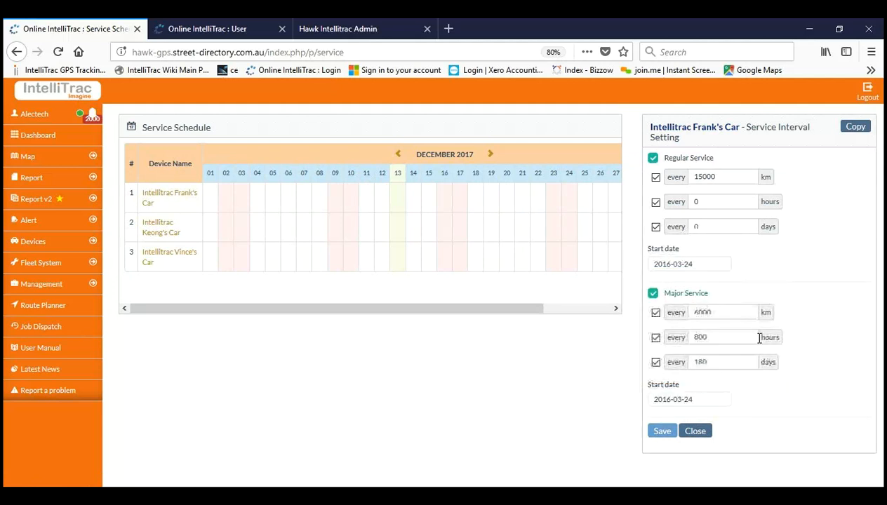
{"action": "left_click", "coordinate": [692, 399]}
{"action": "left_click", "coordinate": [776, 289]}
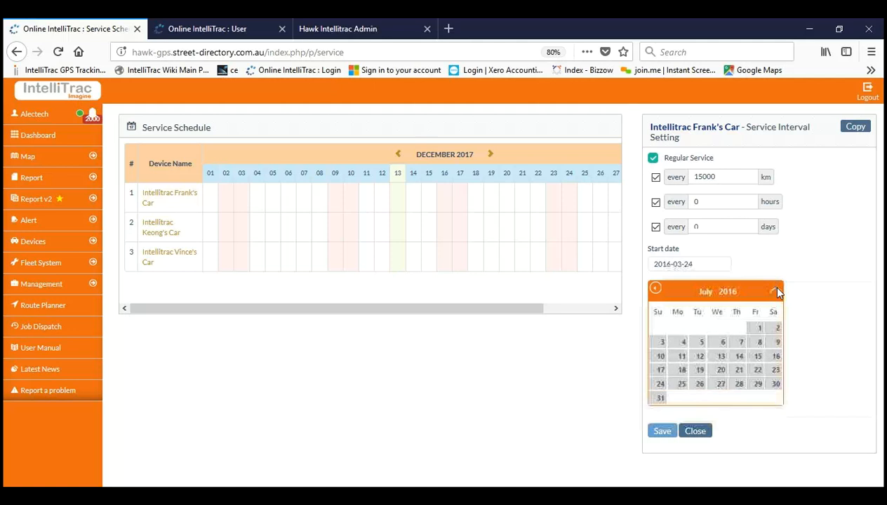
{"action": "left_click", "coordinate": [777, 288]}
{"action": "left_click", "coordinate": [777, 289]}
{"action": "left_click", "coordinate": [776, 289]}
{"action": "left_click", "coordinate": [776, 290]}
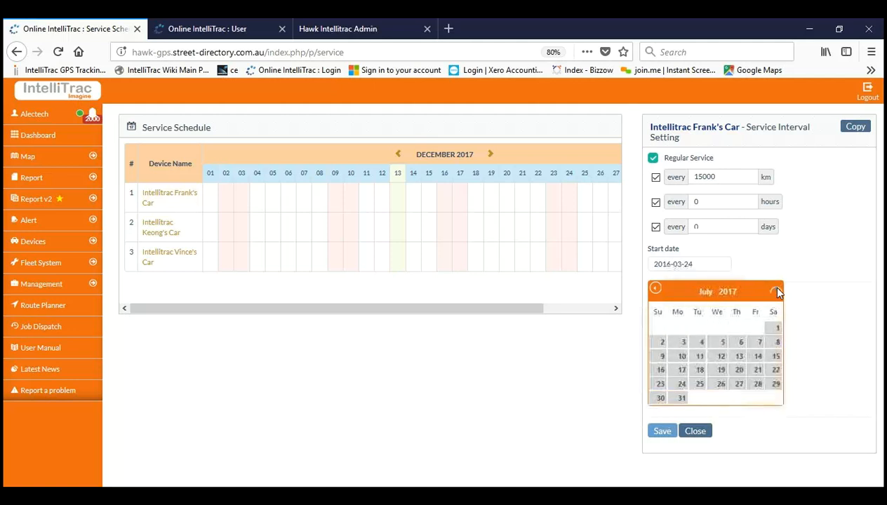
{"action": "left_click", "coordinate": [776, 290]}
{"action": "left_click", "coordinate": [776, 290]}
{"action": "left_click", "coordinate": [777, 290]}
{"action": "left_click", "coordinate": [776, 290]}
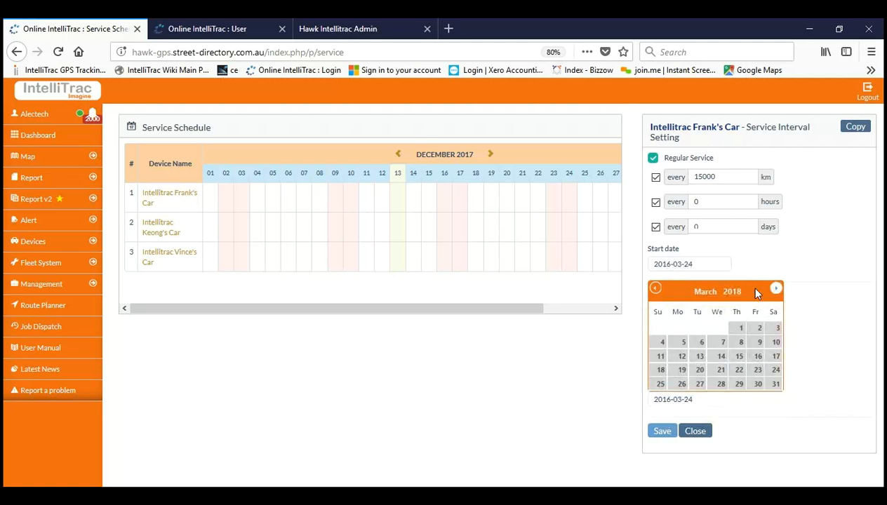
{"action": "left_click", "coordinate": [656, 289]}
{"action": "left_click", "coordinate": [655, 288]}
{"action": "left_click", "coordinate": [655, 288]}
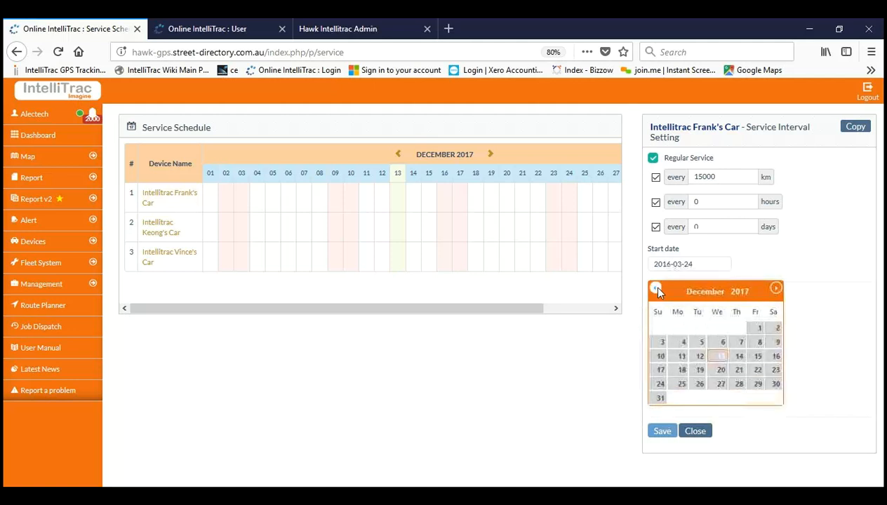
{"action": "left_click", "coordinate": [721, 370]}
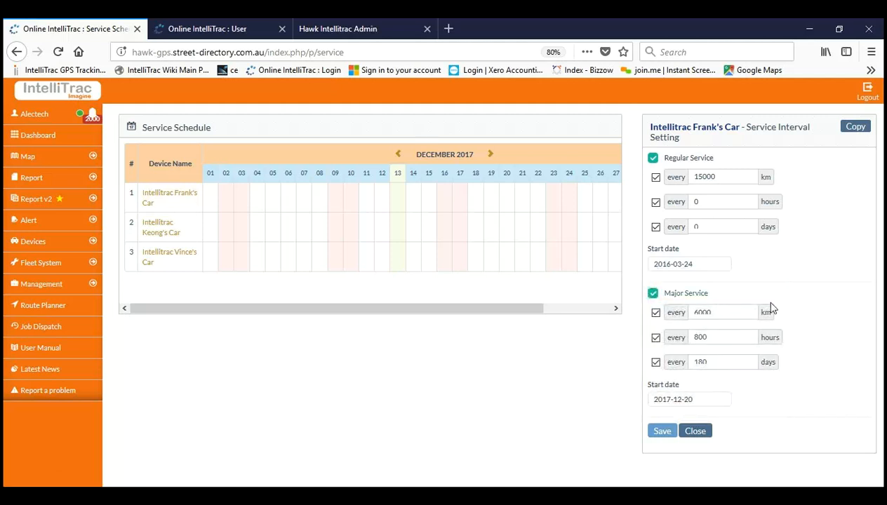
Turn off the Major Service hours and km intervals, set it to every 2 days, and save the settings.
{"action": "left_click", "coordinate": [656, 337]}
{"action": "left_click", "coordinate": [656, 312]}
{"action": "left_click_drag", "start_coordinate": [708, 361], "coordinate": [675, 362]}
{"action": "type", "text": "2"}
{"action": "left_click", "coordinate": [663, 432]}
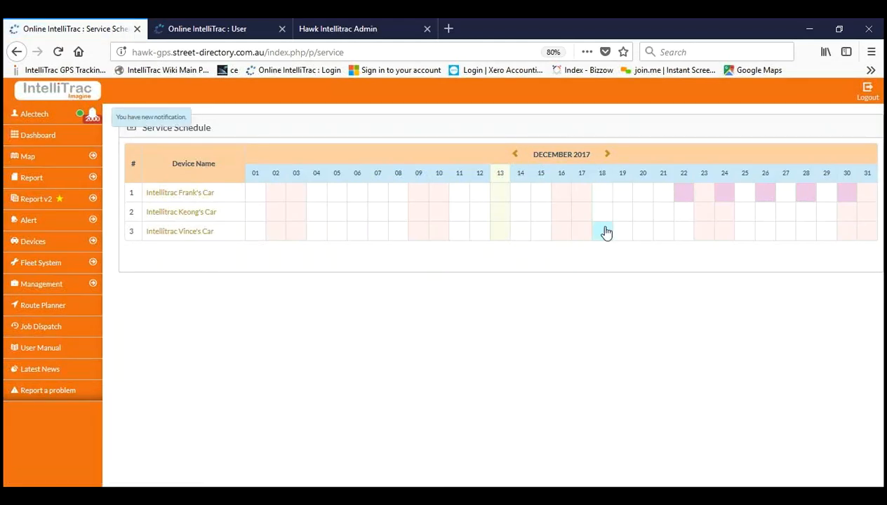
Disable Major Service in the first car's service interval settings and save the change.
{"action": "left_click", "coordinate": [691, 200]}
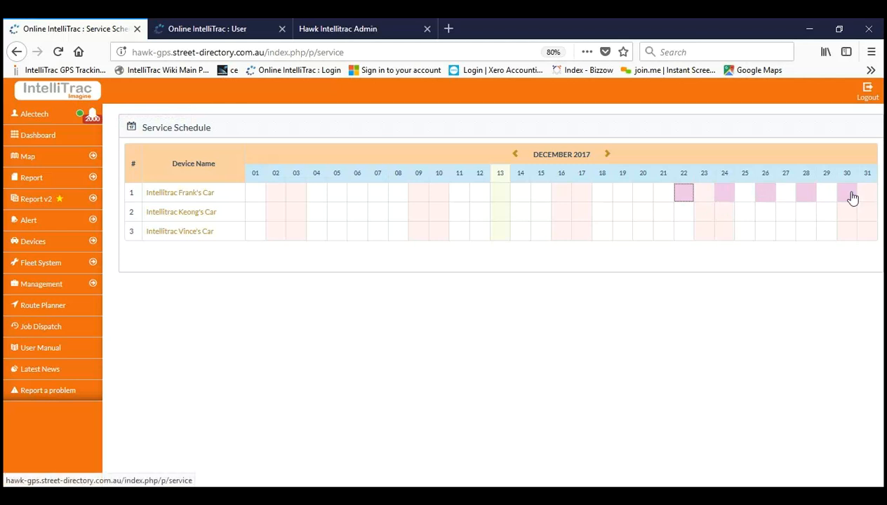
{"action": "left_click", "coordinate": [185, 195]}
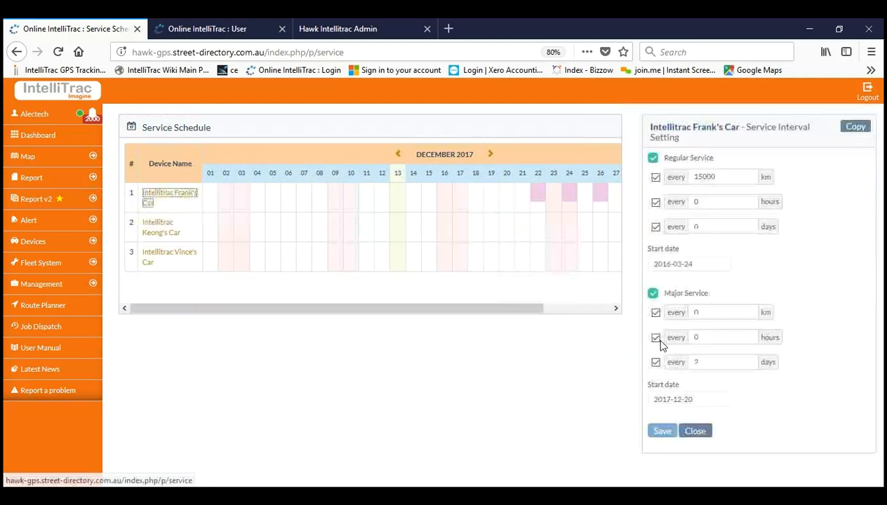
{"action": "left_click", "coordinate": [653, 294]}
{"action": "left_click", "coordinate": [661, 431]}
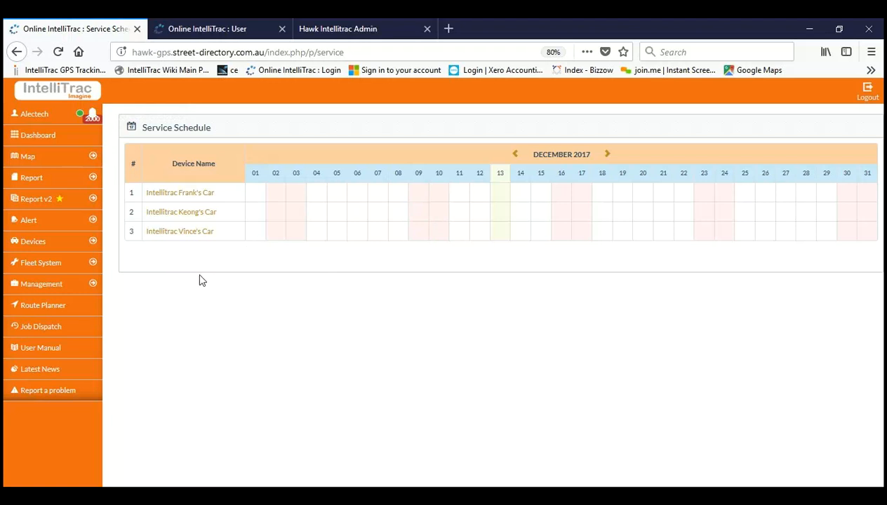
Generate the first car's daily Service Report from 01 Nov 2017 to 30 Nov 2017.
{"action": "left_click", "coordinate": [85, 263]}
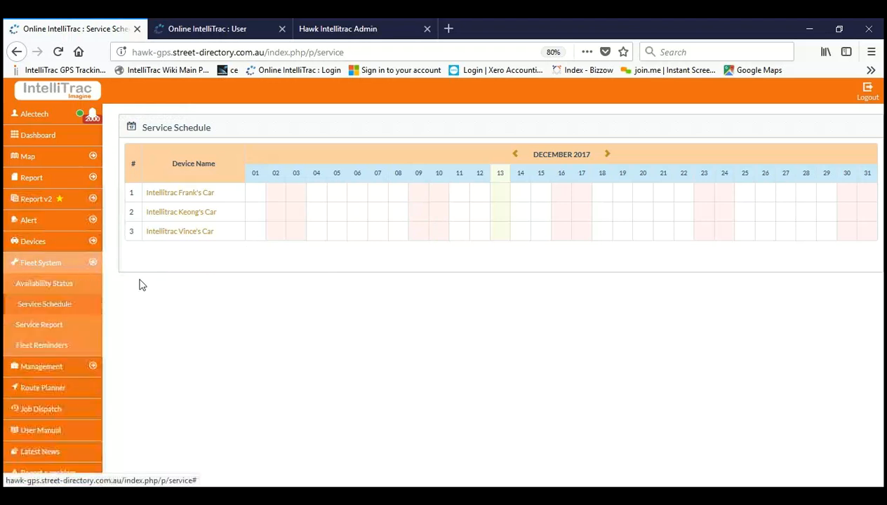
{"action": "left_click", "coordinate": [70, 330]}
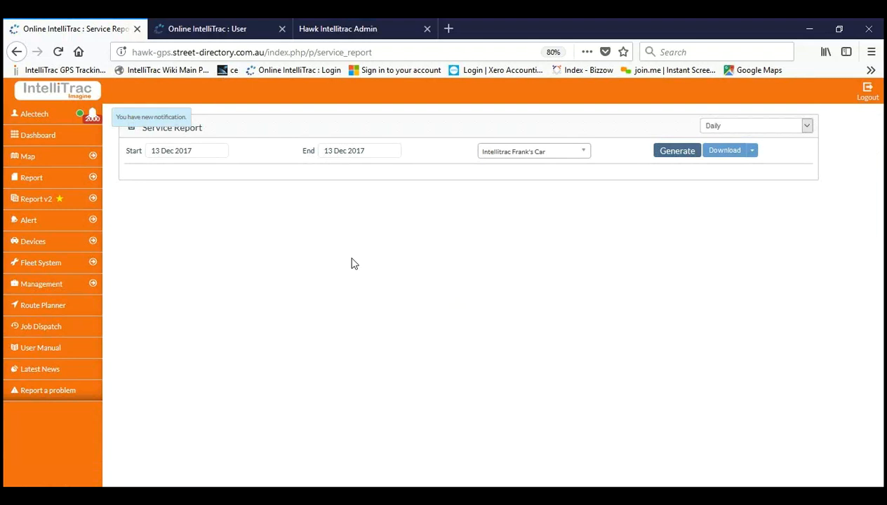
{"action": "left_click", "coordinate": [201, 150]}
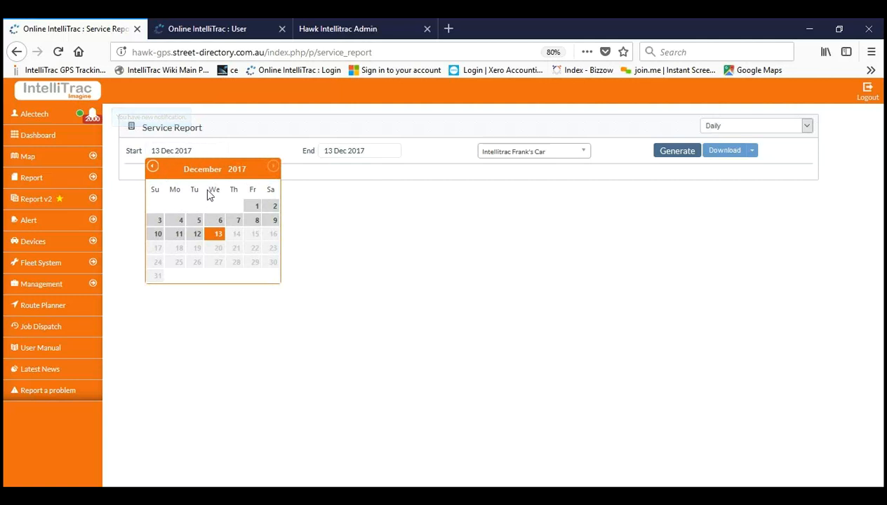
{"action": "left_click", "coordinate": [153, 167]}
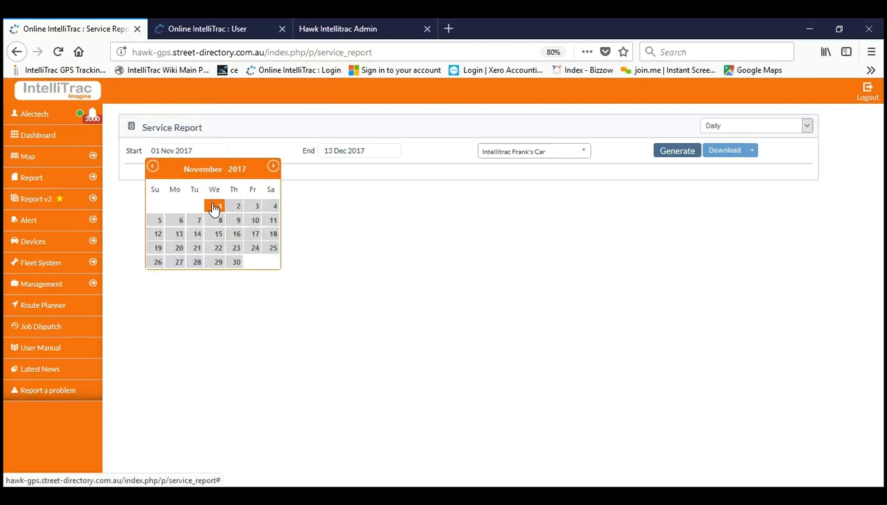
{"action": "left_click", "coordinate": [213, 205]}
{"action": "left_click", "coordinate": [341, 152]}
{"action": "left_click", "coordinate": [326, 167]}
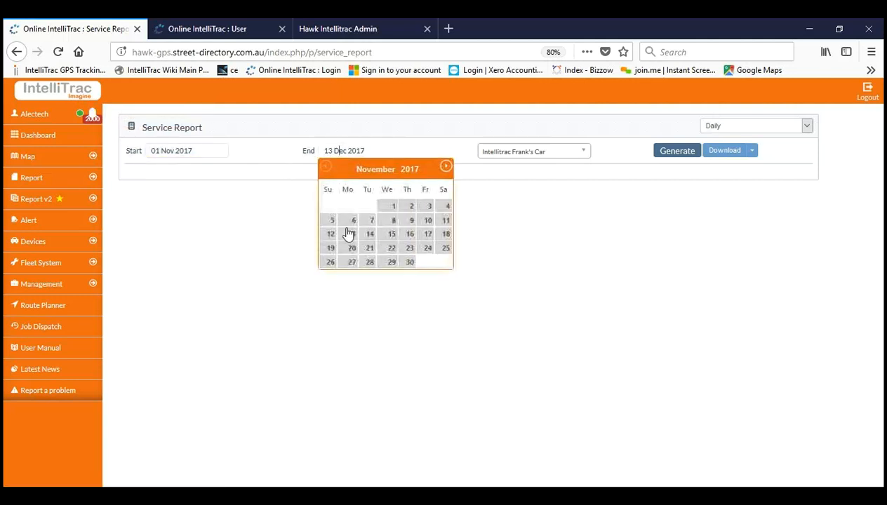
{"action": "left_click", "coordinate": [410, 261]}
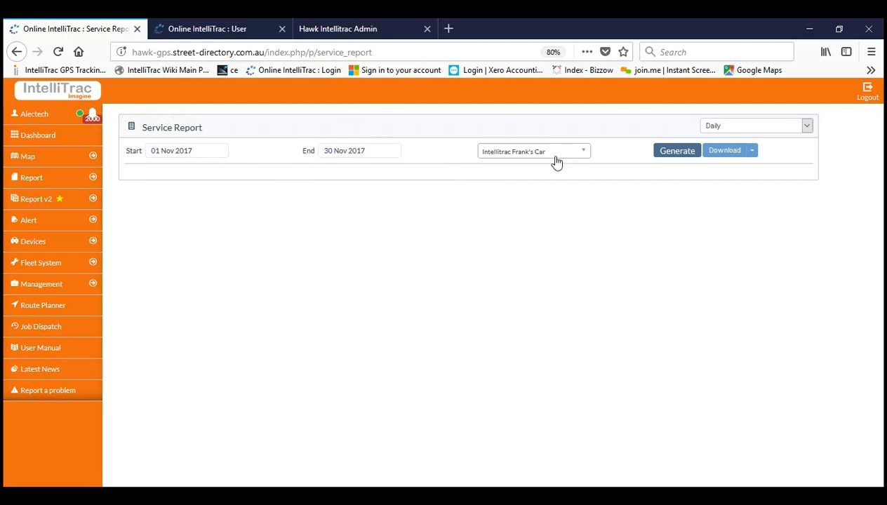
{"action": "left_click", "coordinate": [661, 160]}
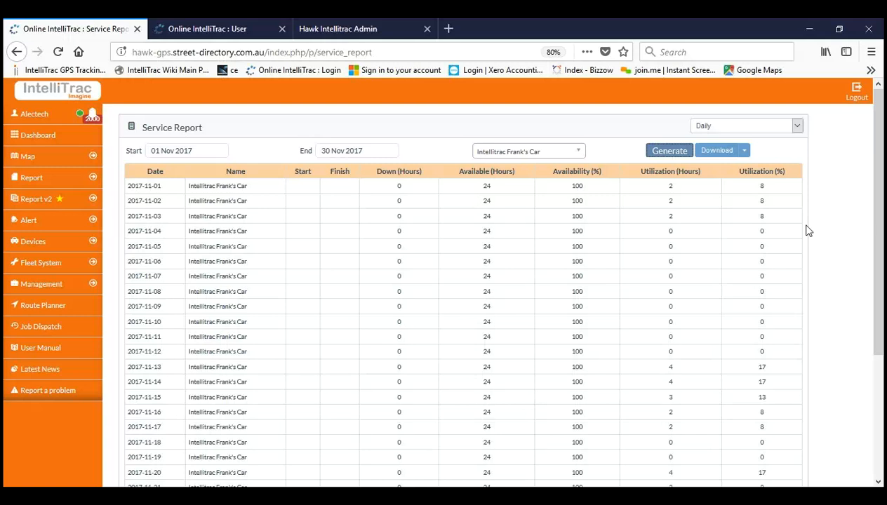
Examine the car's downtime, availability and utilization figures for each day in the generated Service Report.
{"action": "scroll", "coordinate": [555, 238], "scroll_direction": "down", "scroll_amount": 10}
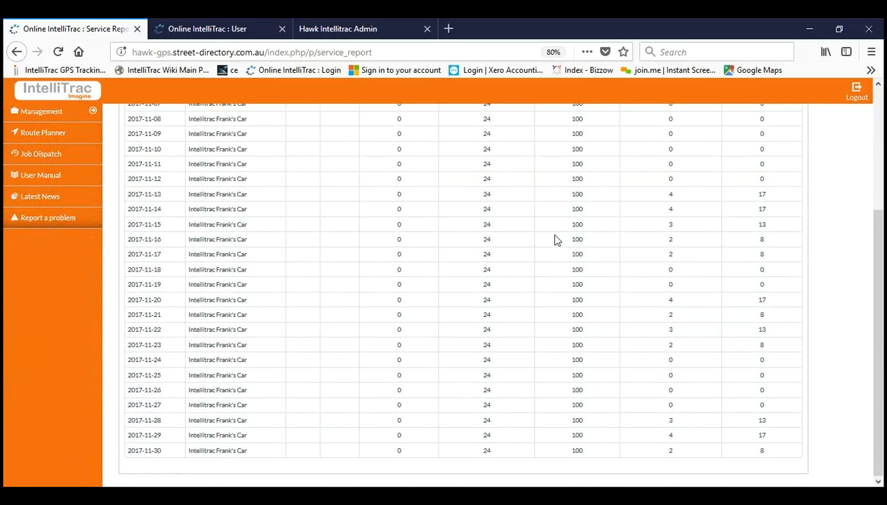
{"action": "scroll", "coordinate": [568, 252], "scroll_direction": "up", "scroll_amount": 10}
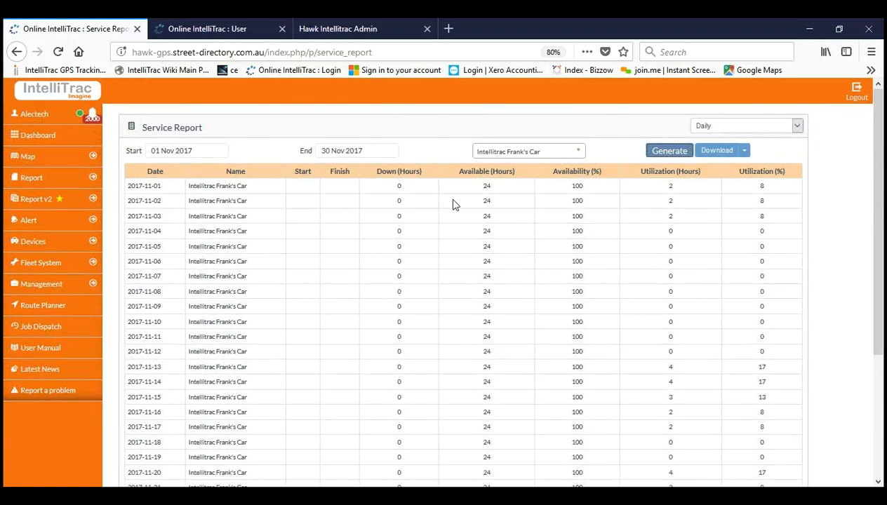
{"action": "scroll", "coordinate": [436, 225], "scroll_direction": "down", "scroll_amount": 5}
{"action": "scroll", "coordinate": [436, 230], "scroll_direction": "up", "scroll_amount": 5}
{"action": "scroll", "coordinate": [461, 277], "scroll_direction": "down", "scroll_amount": 5}
{"action": "scroll", "coordinate": [462, 278], "scroll_direction": "up", "scroll_amount": 5}
{"action": "scroll", "coordinate": [593, 227], "scroll_direction": "down", "scroll_amount": 3}
{"action": "scroll", "coordinate": [562, 227], "scroll_direction": "up", "scroll_amount": 3}
{"action": "scroll", "coordinate": [708, 210], "scroll_direction": "down", "scroll_amount": 5}
{"action": "scroll", "coordinate": [711, 229], "scroll_direction": "up", "scroll_amount": 3}
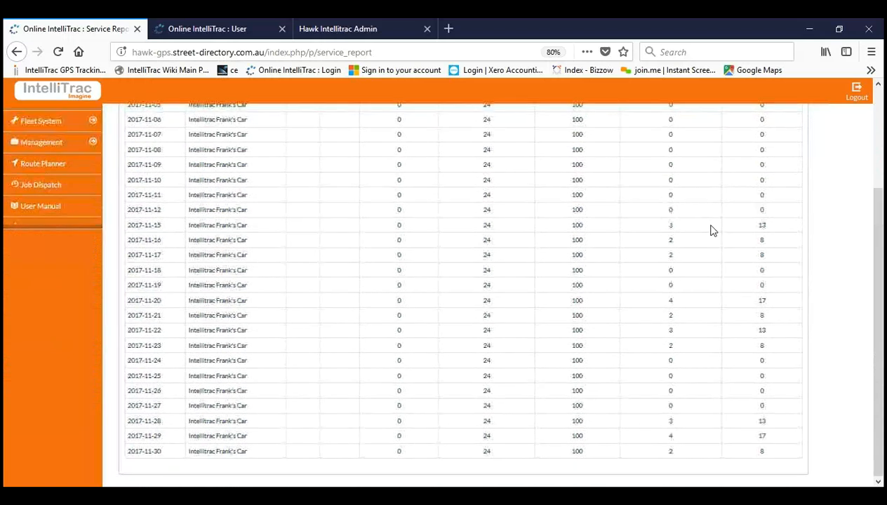
{"action": "scroll", "coordinate": [719, 240], "scroll_direction": "up", "scroll_amount": 2}
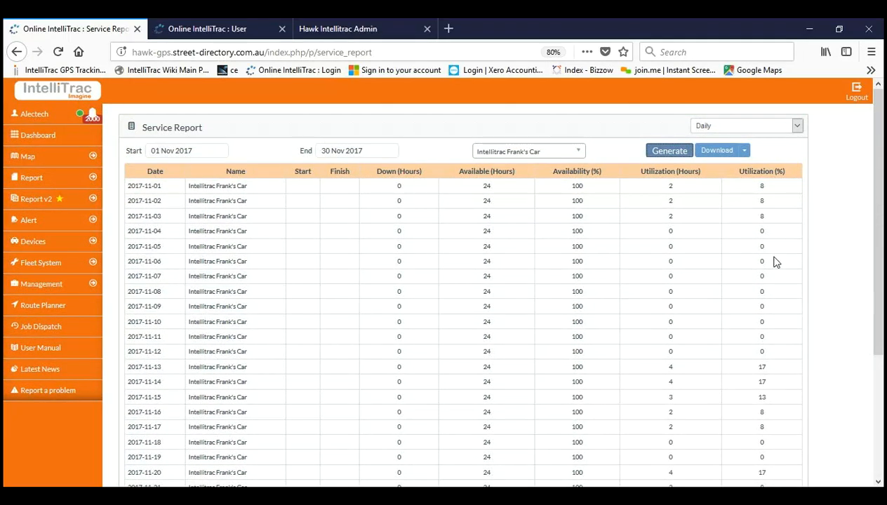
{"action": "scroll", "coordinate": [786, 279], "scroll_direction": "down", "scroll_amount": 2}
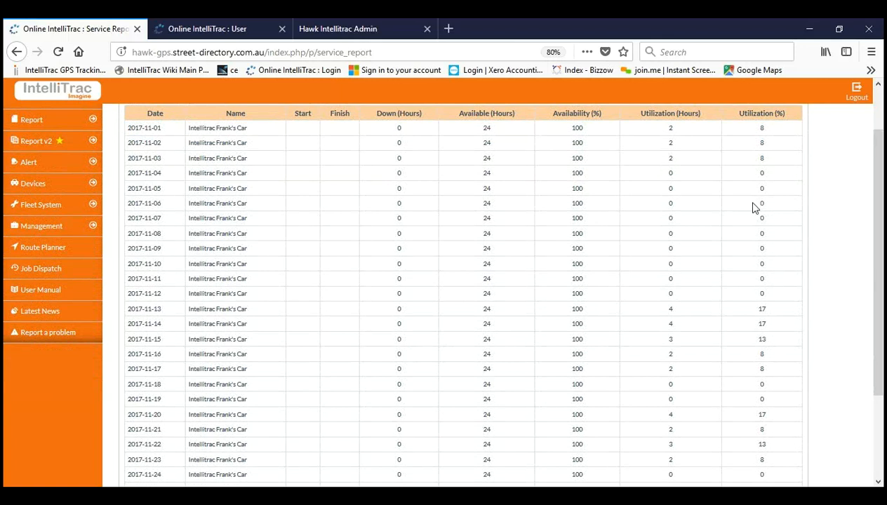
{"action": "scroll", "coordinate": [777, 206], "scroll_direction": "up", "scroll_amount": 2}
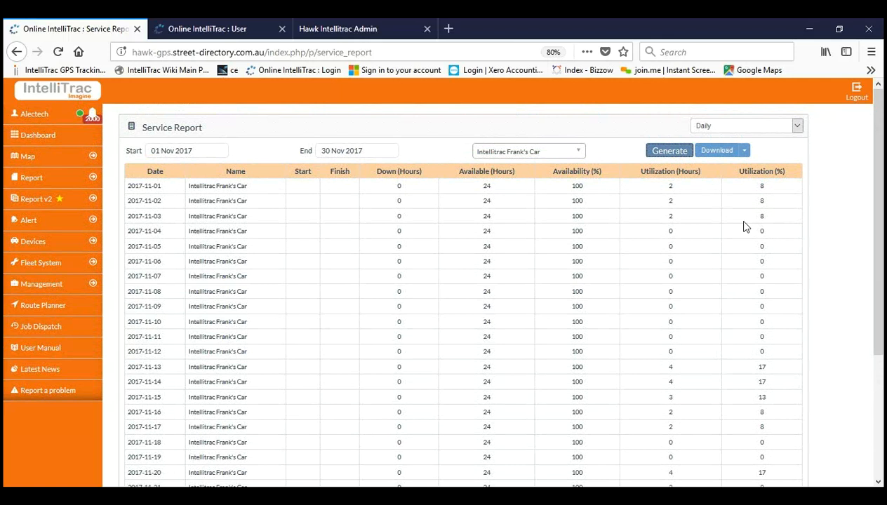
Generate the same car's monthly Service Report for November 2017 with Hour as the unit.
{"action": "left_click", "coordinate": [389, 152]}
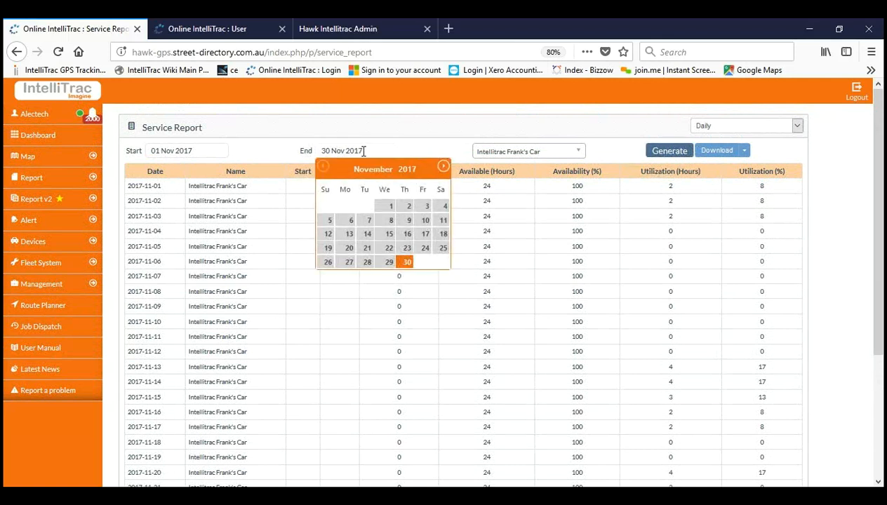
{"action": "left_click", "coordinate": [443, 151]}
{"action": "left_click", "coordinate": [773, 127]}
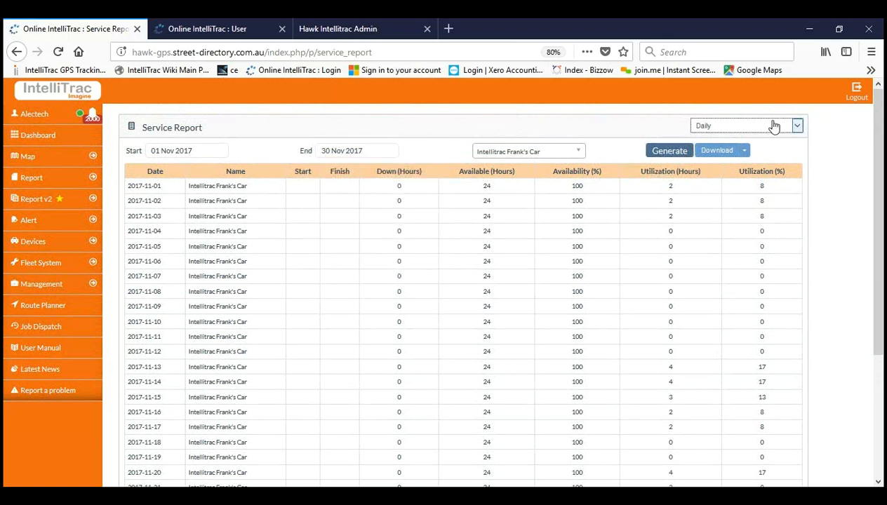
{"action": "left_click", "coordinate": [765, 152]}
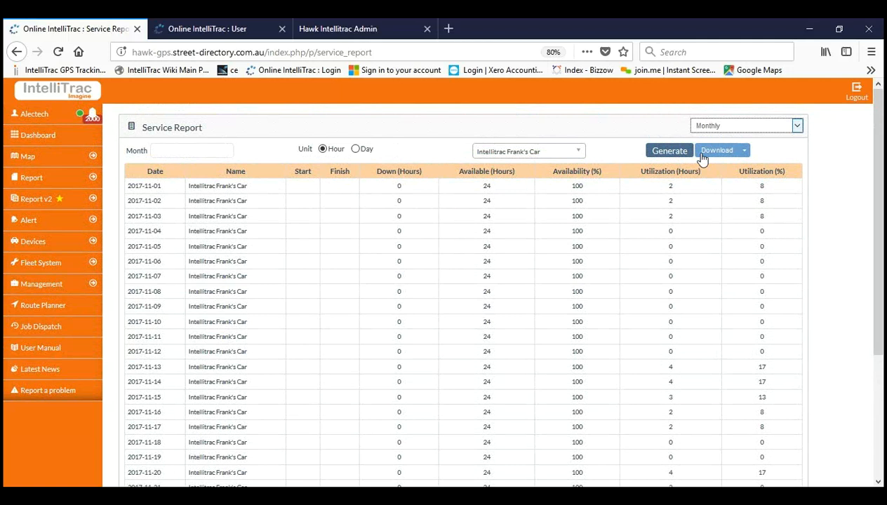
{"action": "left_click", "coordinate": [651, 154]}
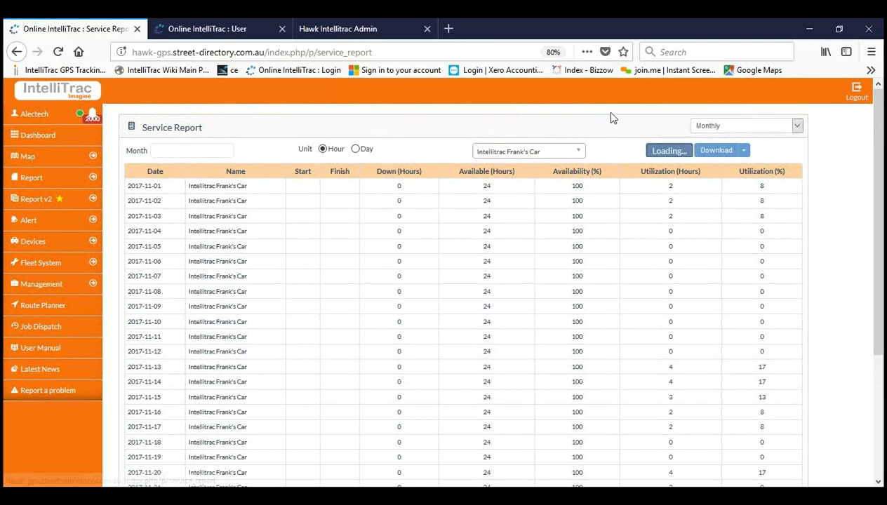
{"action": "left_click", "coordinate": [181, 150]}
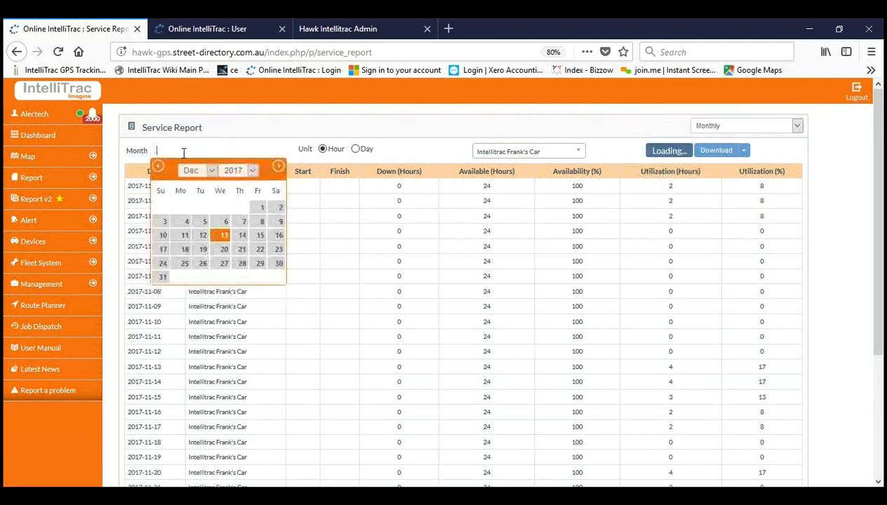
{"action": "left_click", "coordinate": [194, 296]}
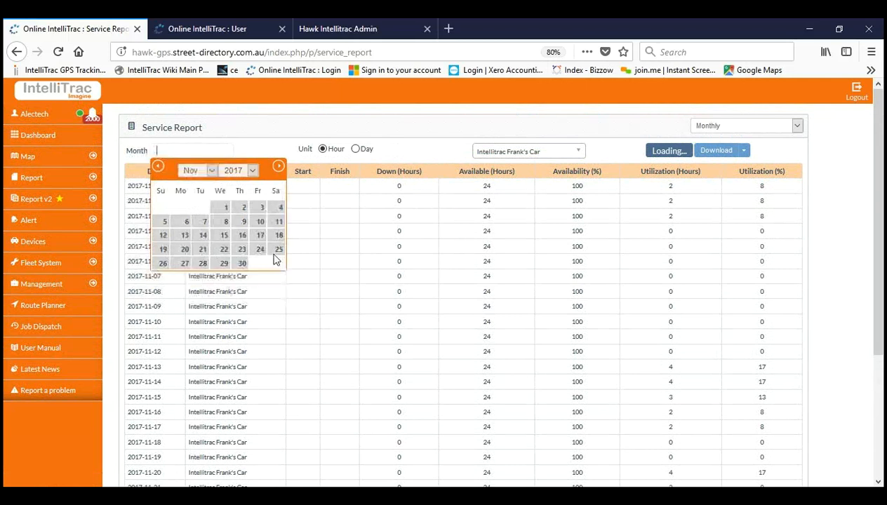
{"action": "left_click", "coordinate": [665, 152]}
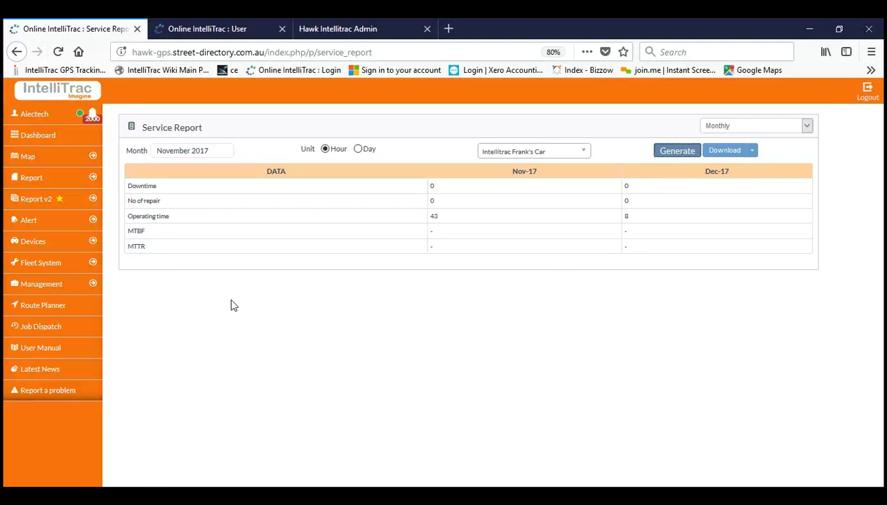
Create a Fleet Reminders event on 15 December 2017 with the description "webinar test".
{"action": "left_click", "coordinate": [79, 264]}
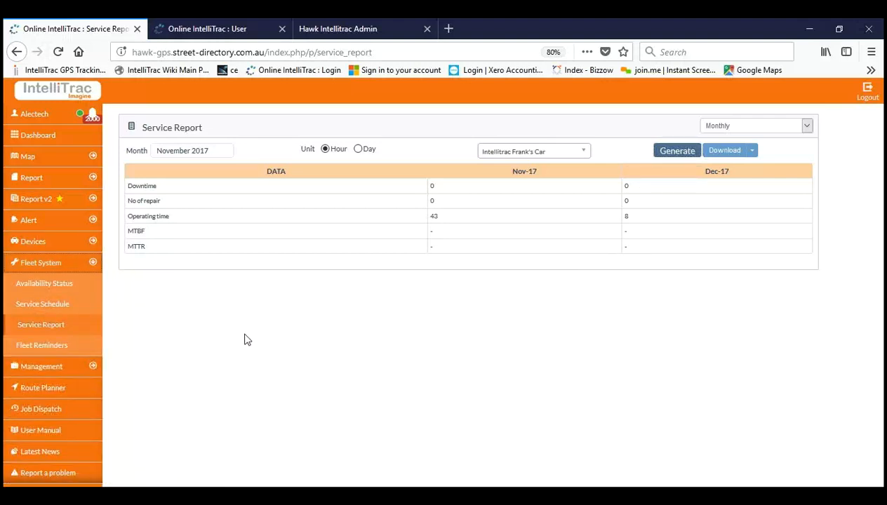
{"action": "left_click", "coordinate": [80, 351]}
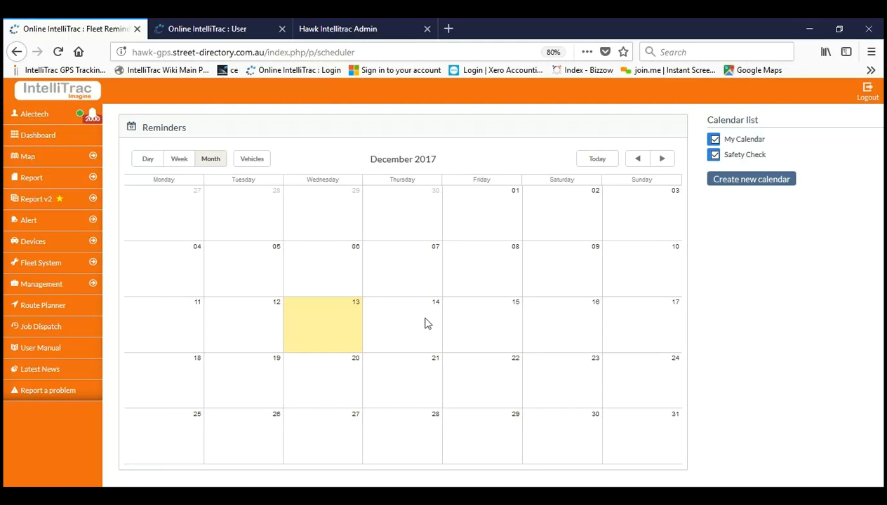
{"action": "double_click", "coordinate": [472, 331]}
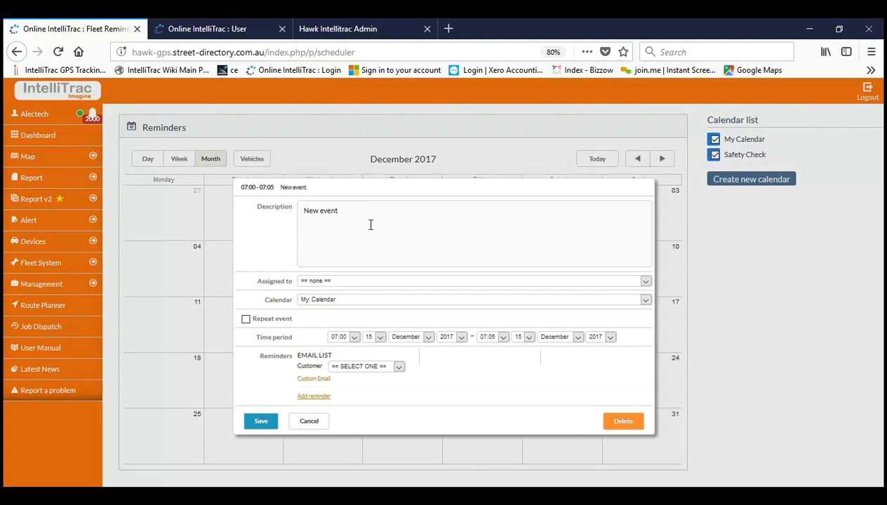
{"action": "left_click_drag", "start_coordinate": [349, 213], "coordinate": [369, 222]}
{"action": "key", "text": "Delete"}
{"action": "key", "text": "Delete"}
{"action": "key", "text": "Delete"}
{"action": "key", "text": "Delete"}
{"action": "key", "text": "Delete"}
{"action": "key", "text": "Delete"}
{"action": "key", "text": "Delete"}
{"action": "key", "text": "Delete"}
{"action": "key", "text": "Delete"}
{"action": "type", "text": "webinar"}
{"action": "key", "text": "BackSpace"}
{"action": "key", "text": "BackSpace"}
{"action": "type", "text": "ar test"}
Assign the event to the car used in the Service Report and keep it on My Calendar.
{"action": "left_click", "coordinate": [365, 284]}
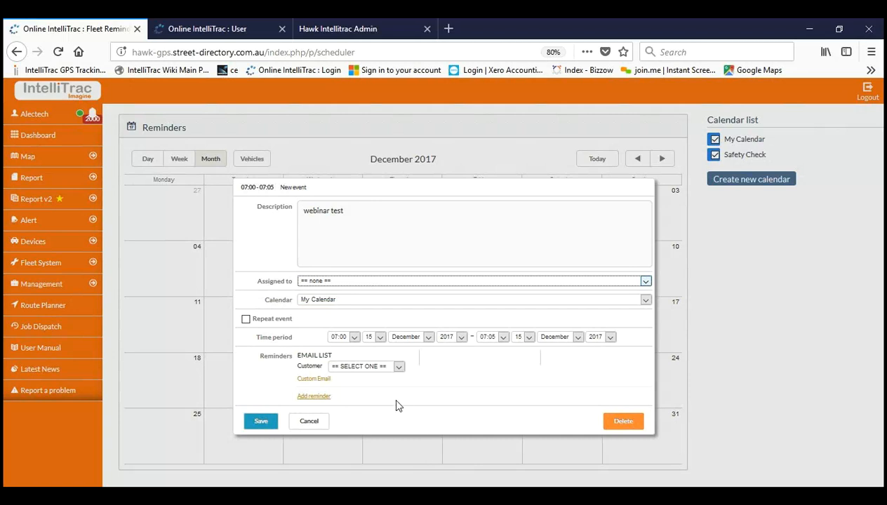
{"action": "left_click", "coordinate": [397, 368]}
{"action": "left_click", "coordinate": [263, 229]}
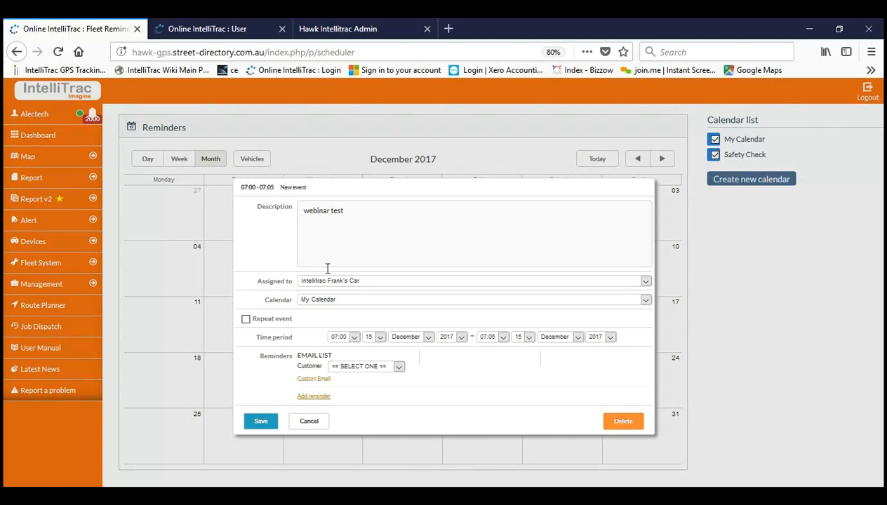
{"action": "left_click", "coordinate": [334, 302]}
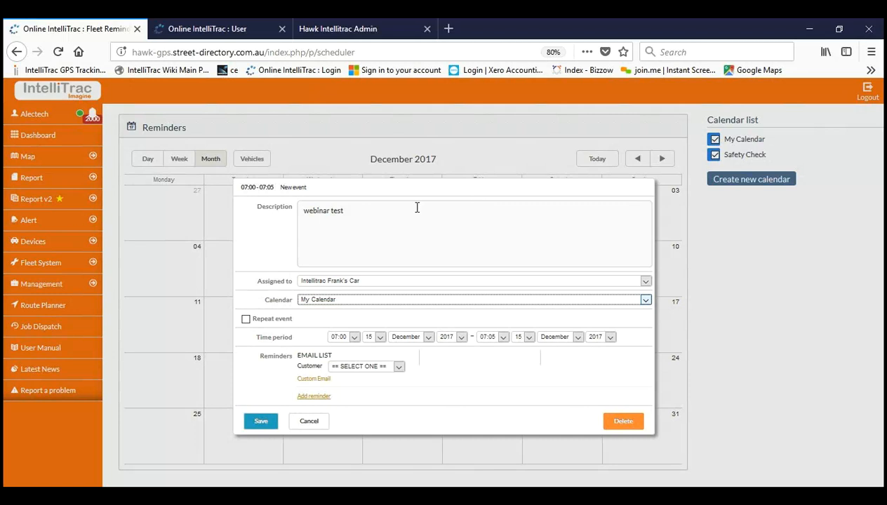
Try the event's repeat option and check the available start times.
{"action": "left_click", "coordinate": [246, 319]}
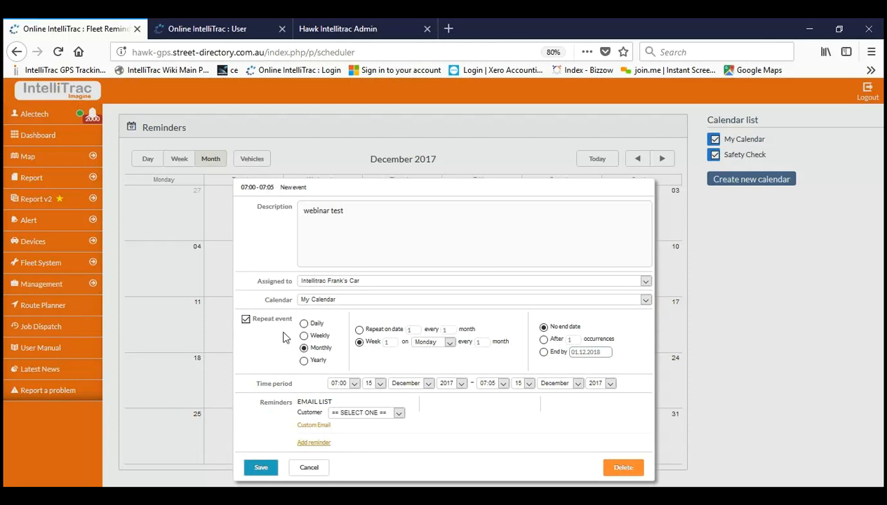
{"action": "left_click", "coordinate": [246, 320]}
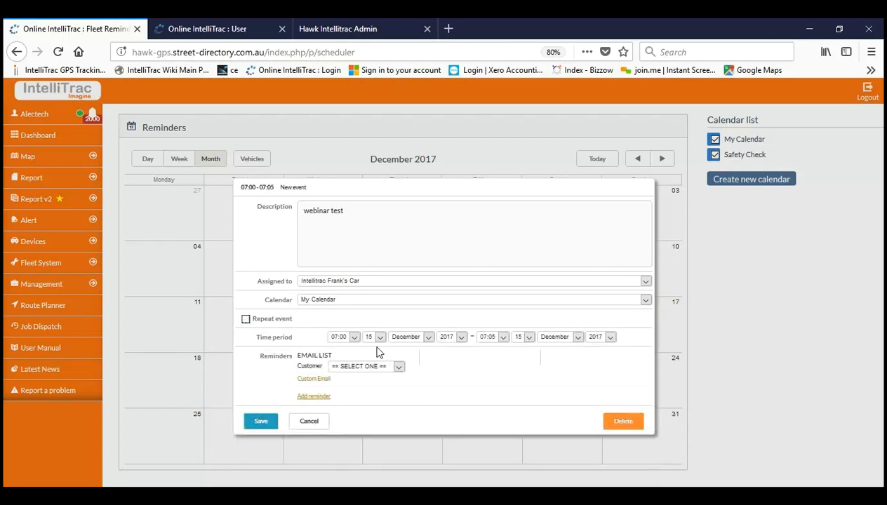
{"action": "left_click", "coordinate": [354, 340]}
Choose a customer for the reminder's email list and add five of the listed addresses as recipients.
{"action": "left_click", "coordinate": [381, 369]}
{"action": "left_click", "coordinate": [393, 379]}
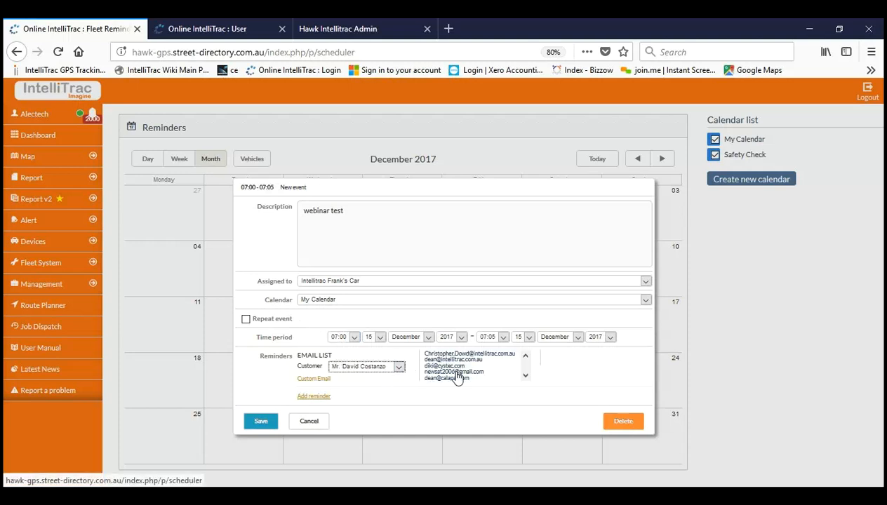
{"action": "scroll", "coordinate": [495, 362], "scroll_direction": "down", "scroll_amount": 3}
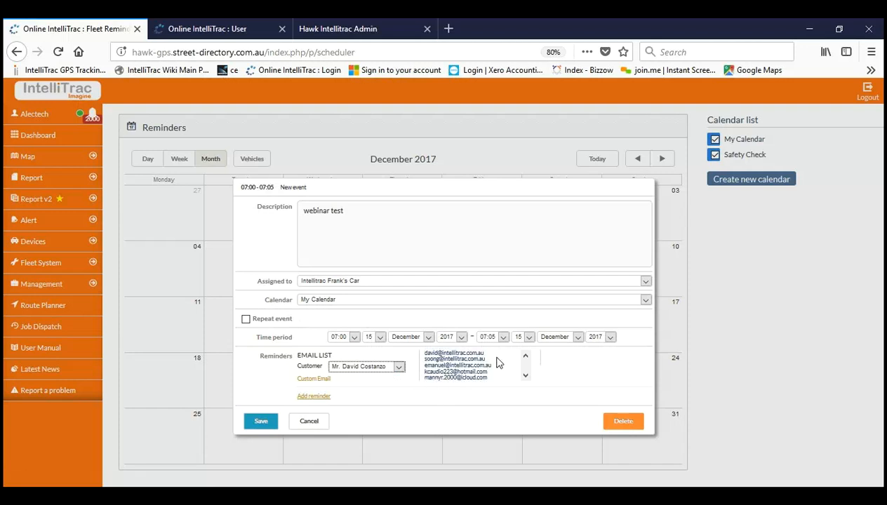
{"action": "left_click", "coordinate": [480, 359]}
{"action": "left_click", "coordinate": [469, 376]}
{"action": "left_click", "coordinate": [470, 366]}
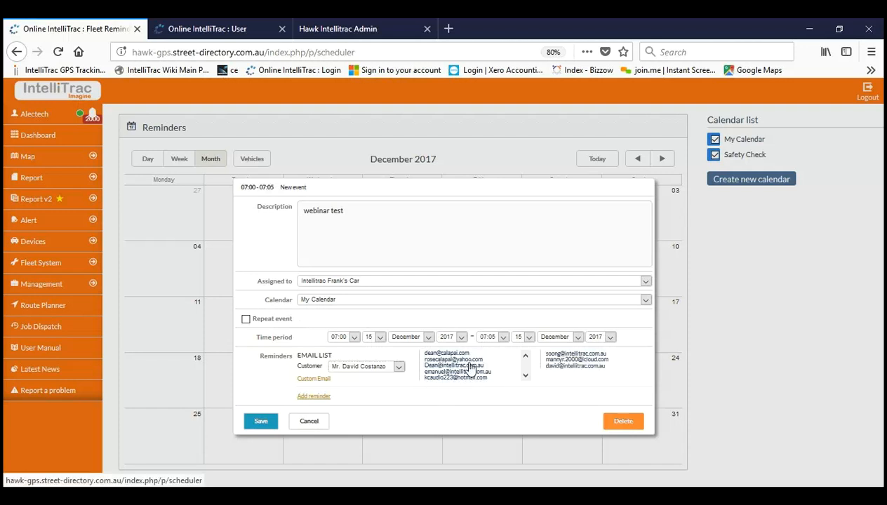
{"action": "left_click", "coordinate": [470, 366]}
{"action": "left_click", "coordinate": [464, 361]}
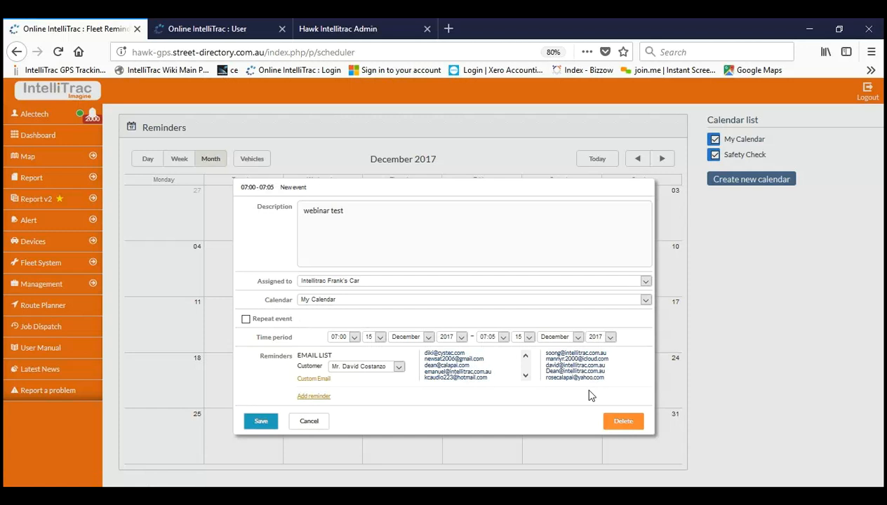
{"action": "left_click", "coordinate": [314, 379]}
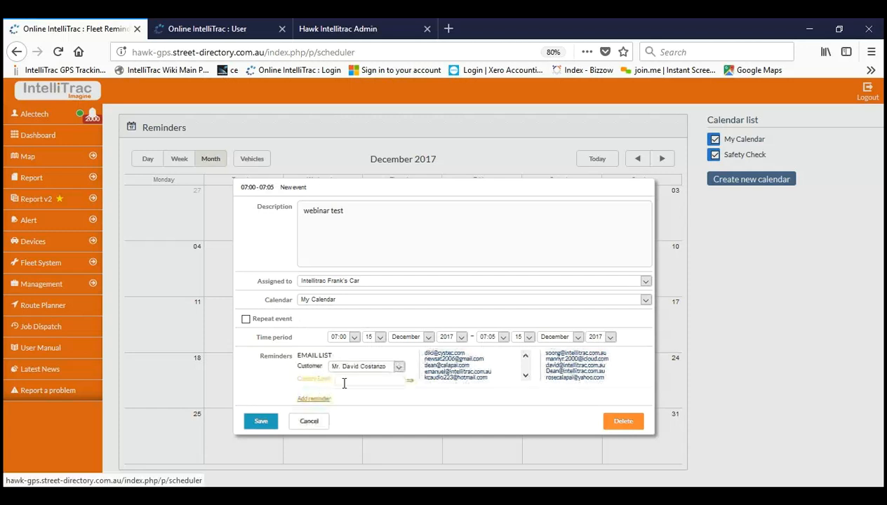
{"action": "left_click", "coordinate": [312, 379]}
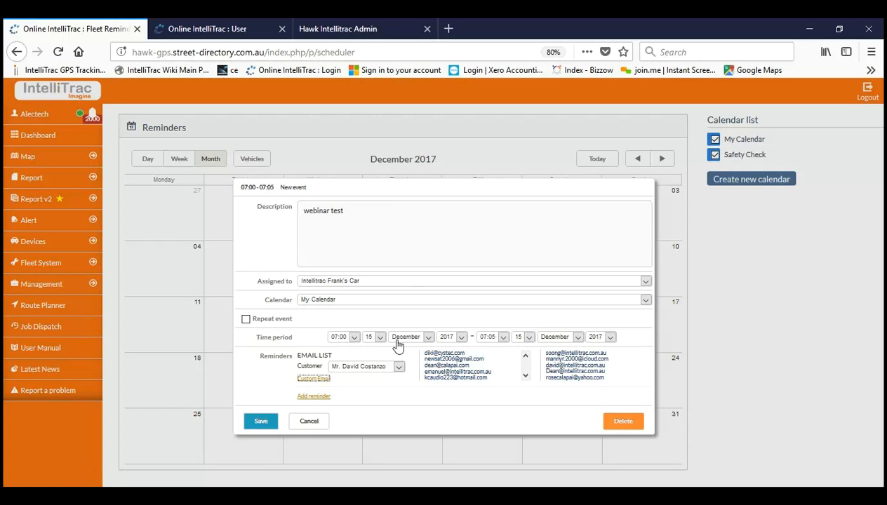
Add a Notification & Email reminder 30 minutes before the event and save the event.
{"action": "left_click", "coordinate": [315, 397]}
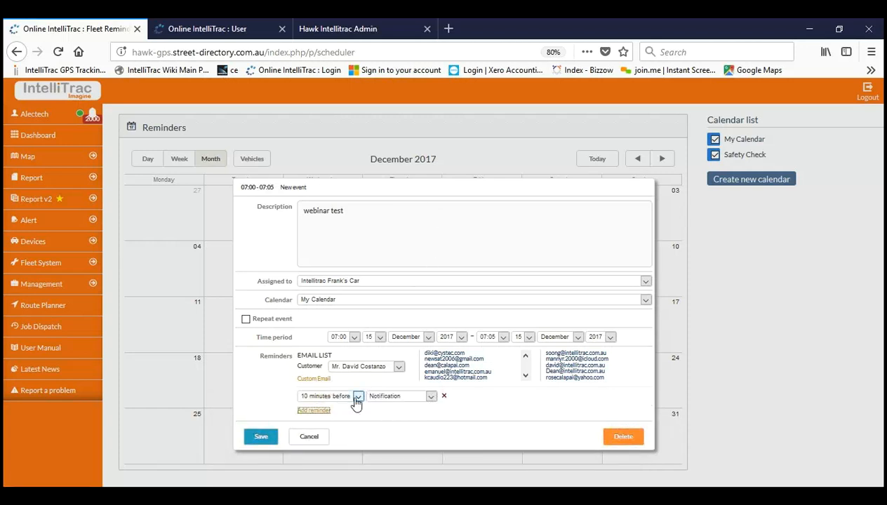
{"action": "left_click", "coordinate": [350, 245]}
{"action": "left_click", "coordinate": [393, 397]}
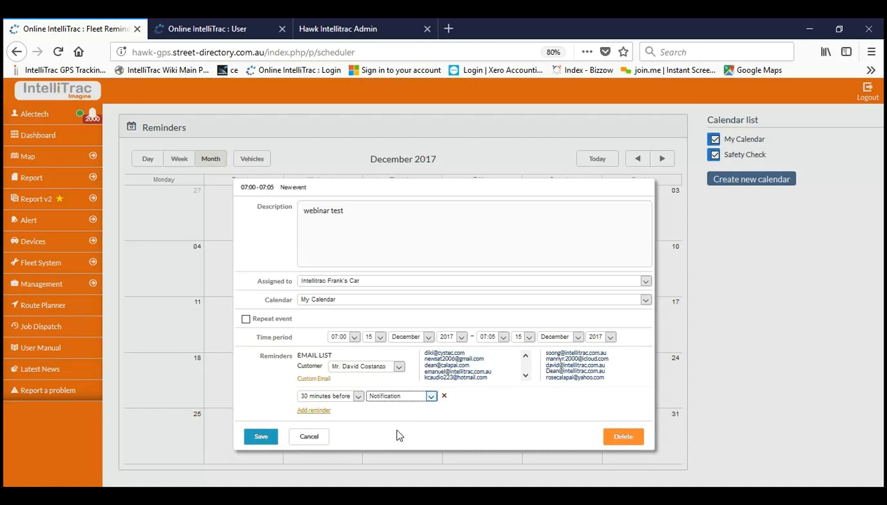
{"action": "left_click", "coordinate": [398, 431]}
{"action": "left_click", "coordinate": [258, 437]}
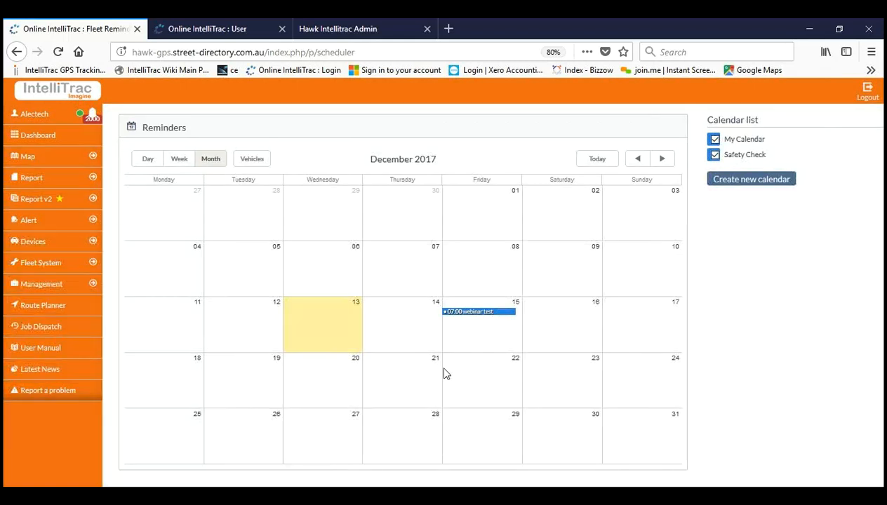
Open the saved webinar test event on 15 December and delete it permanently.
{"action": "left_click", "coordinate": [463, 311]}
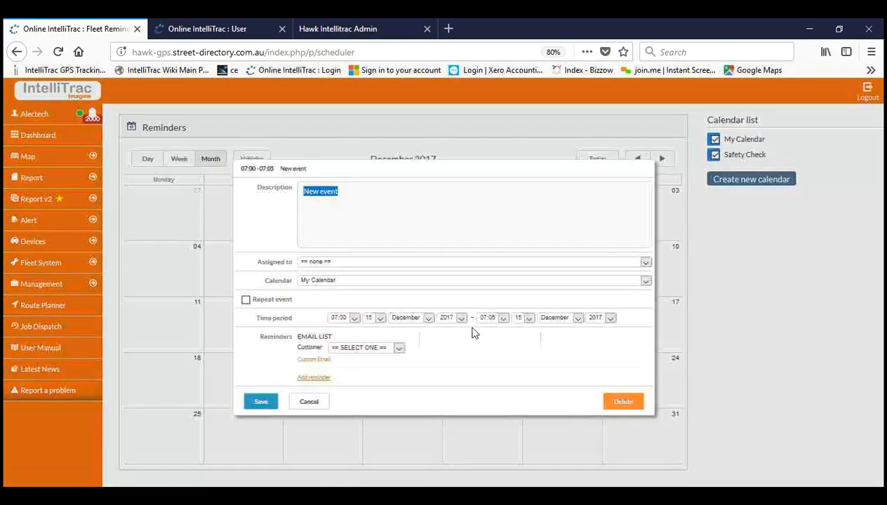
{"action": "left_click", "coordinate": [308, 403]}
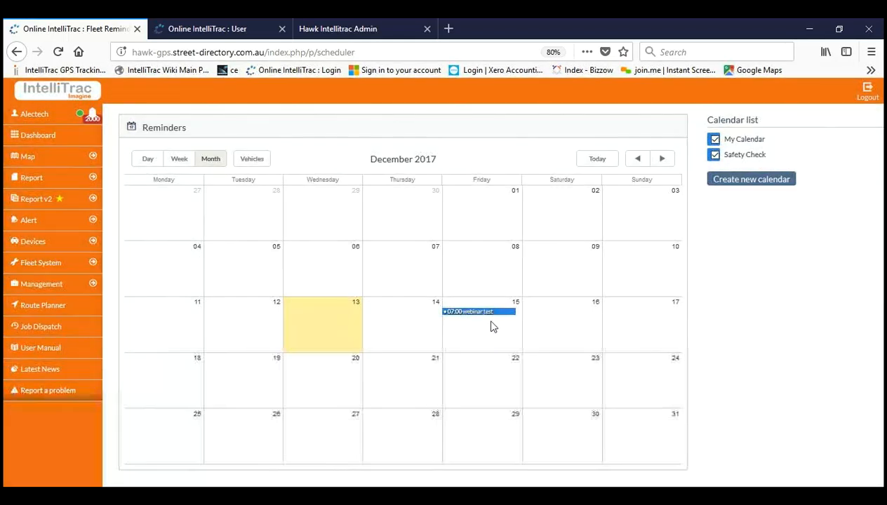
{"action": "left_click", "coordinate": [484, 321]}
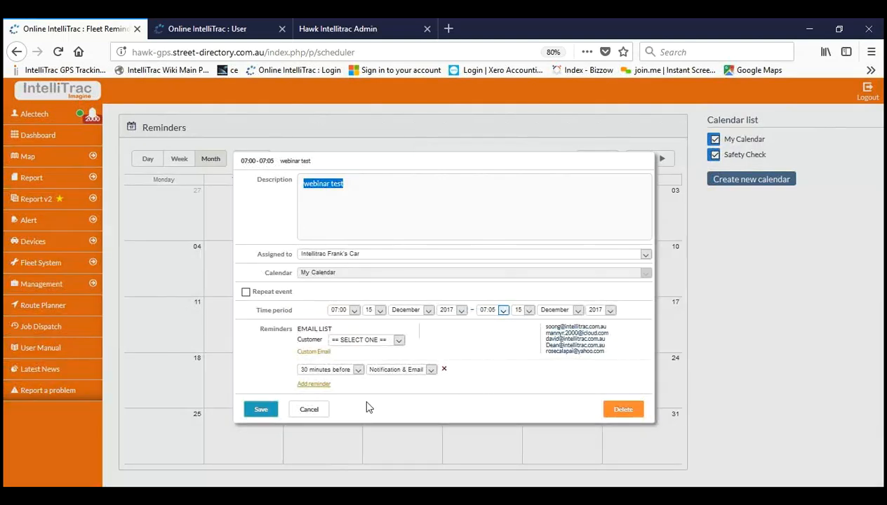
{"action": "left_click", "coordinate": [611, 410]}
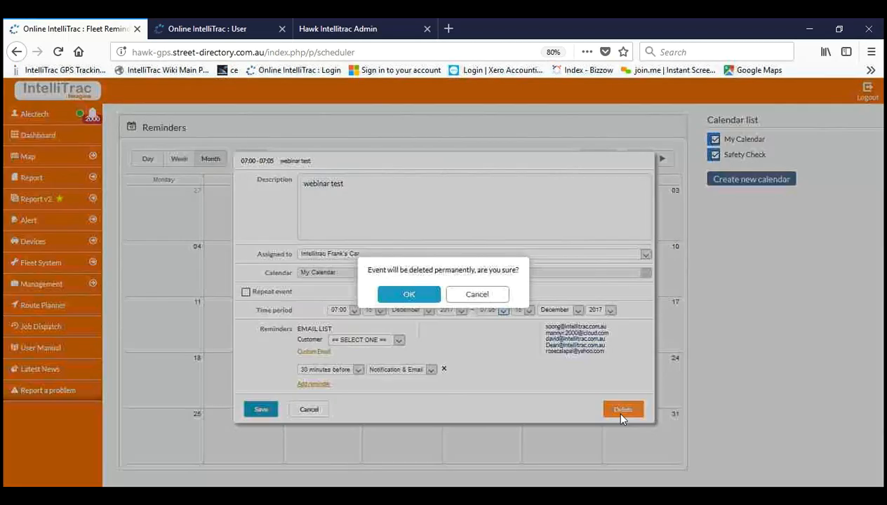
{"action": "left_click", "coordinate": [398, 295]}
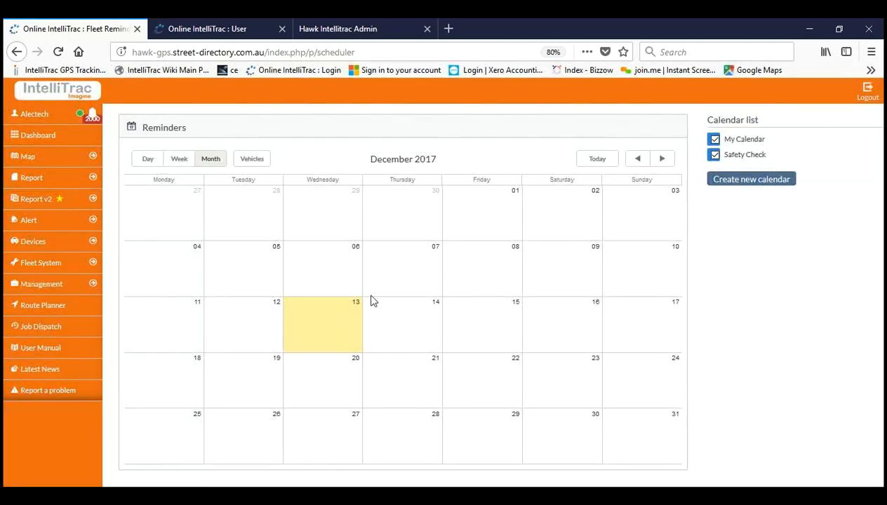
{"action": "left_click", "coordinate": [70, 261]}
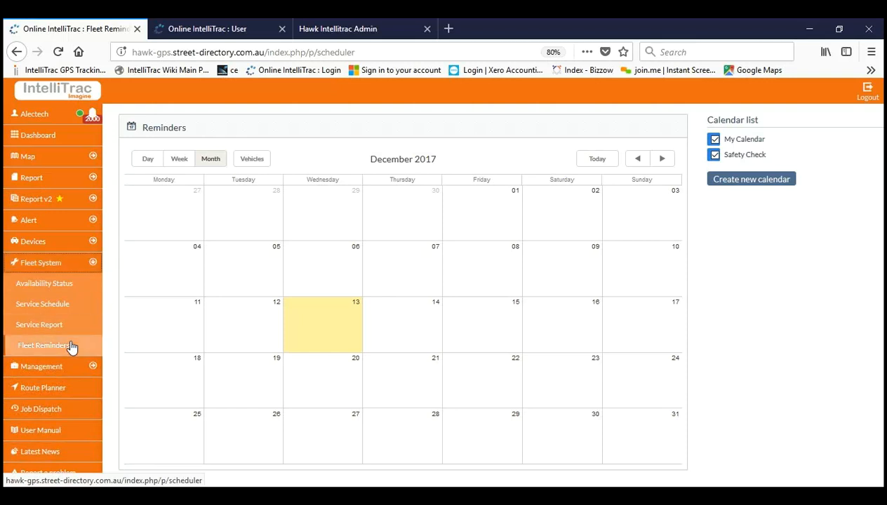
{"action": "left_click", "coordinate": [77, 267]}
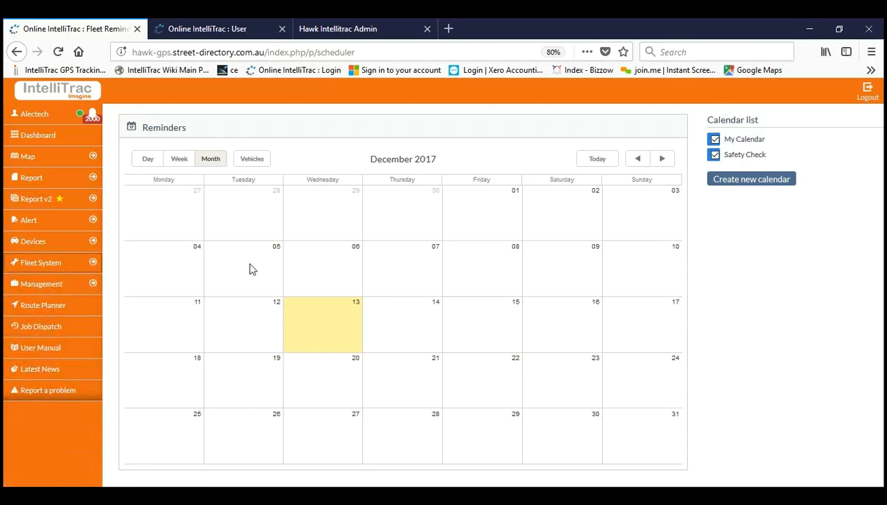
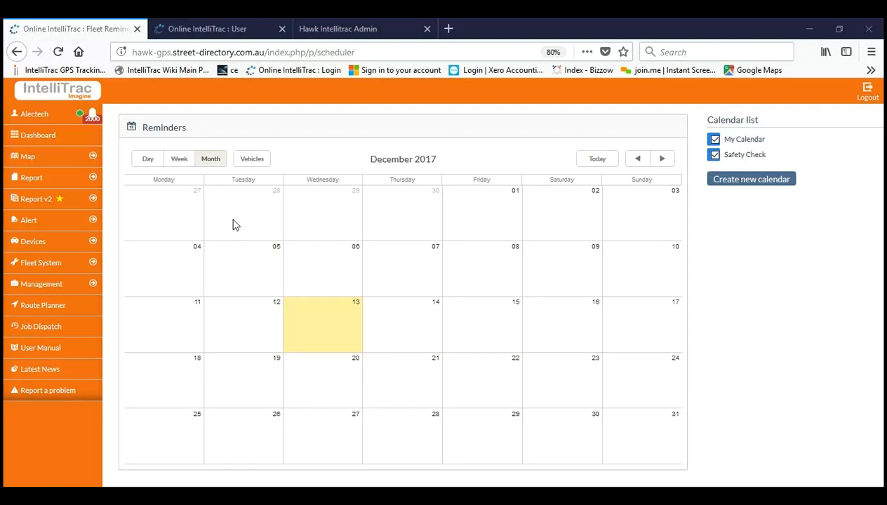
Open the RAG report from the other report types in Report v2.
{"action": "left_click", "coordinate": [71, 200]}
{"action": "left_click", "coordinate": [75, 224]}
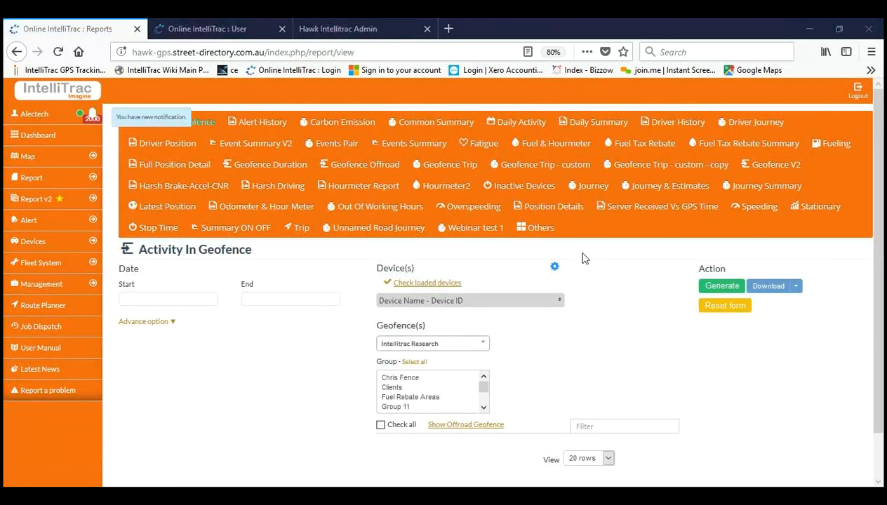
{"action": "left_click", "coordinate": [547, 231]}
{"action": "scroll", "coordinate": [466, 292], "scroll_direction": "down", "scroll_amount": 2}
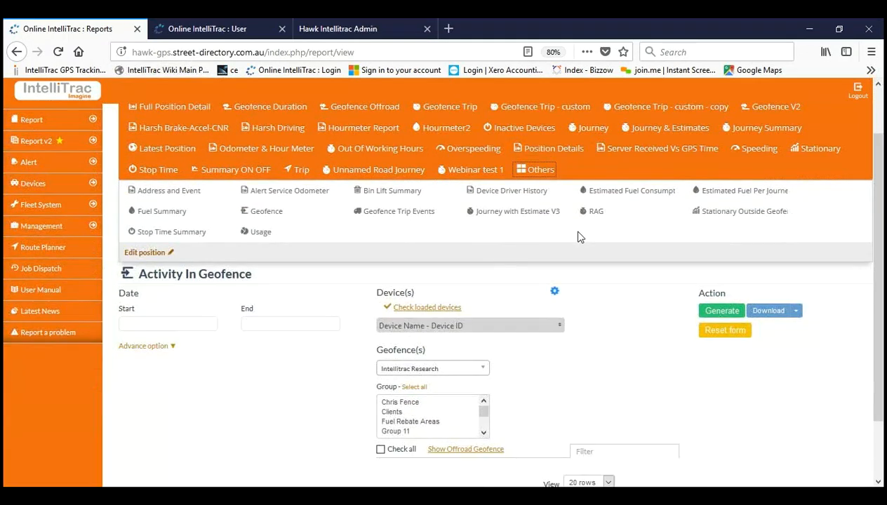
{"action": "left_click", "coordinate": [586, 211]}
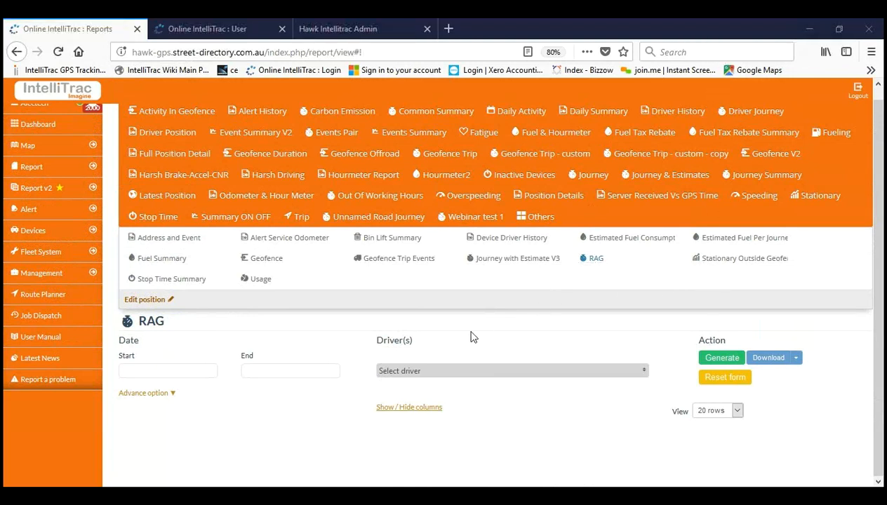
Set the RAG report's date range from 4 December 2017 00:00:00 to 8 December 2017 23:59:59.
{"action": "left_click", "coordinate": [181, 372]}
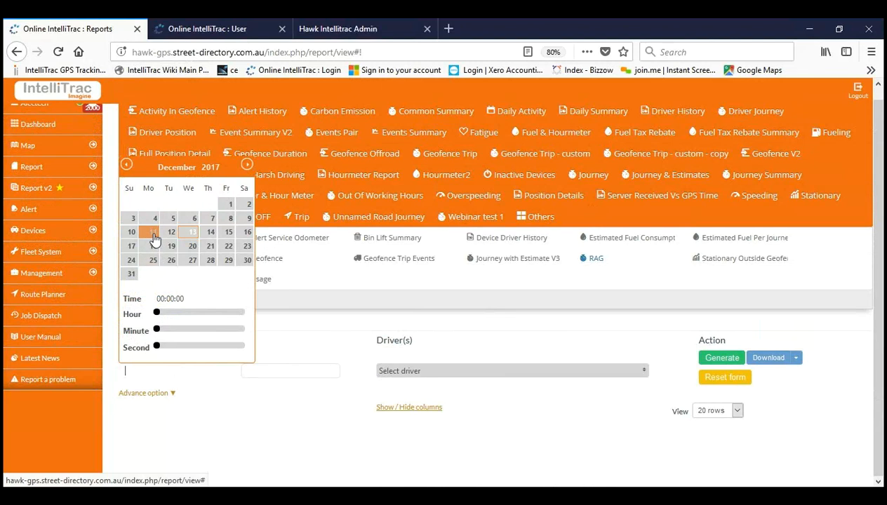
{"action": "left_click", "coordinate": [156, 219]}
{"action": "left_click", "coordinate": [293, 369]}
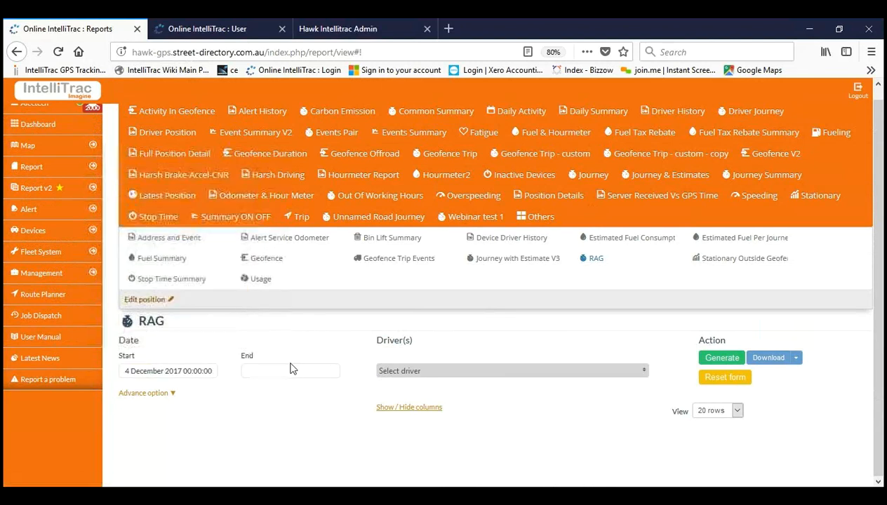
{"action": "left_click", "coordinate": [294, 370]}
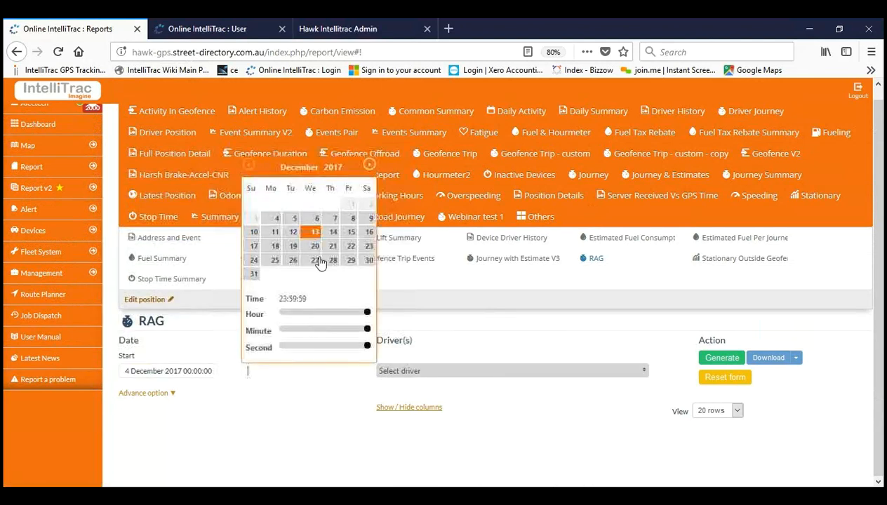
{"action": "left_click", "coordinate": [348, 219]}
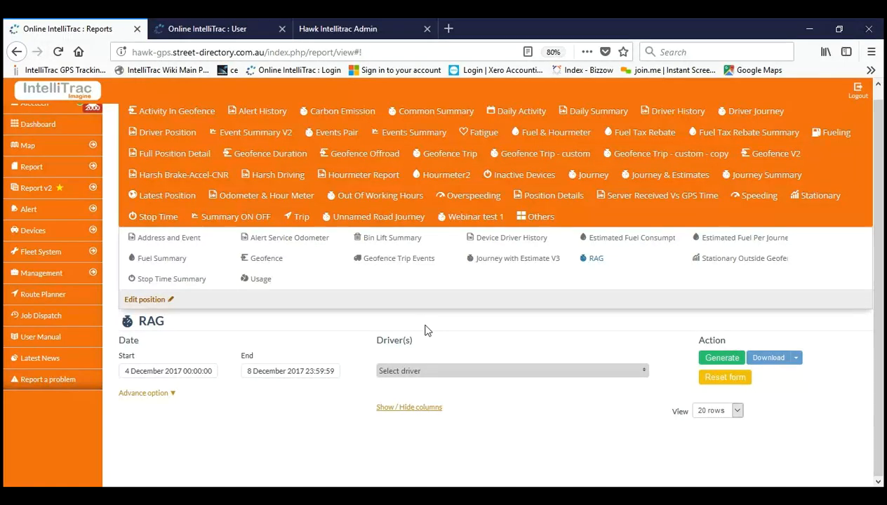
Show the RAG report's advanced options with the Green Score and Amber Score settings.
{"action": "left_click", "coordinate": [433, 372]}
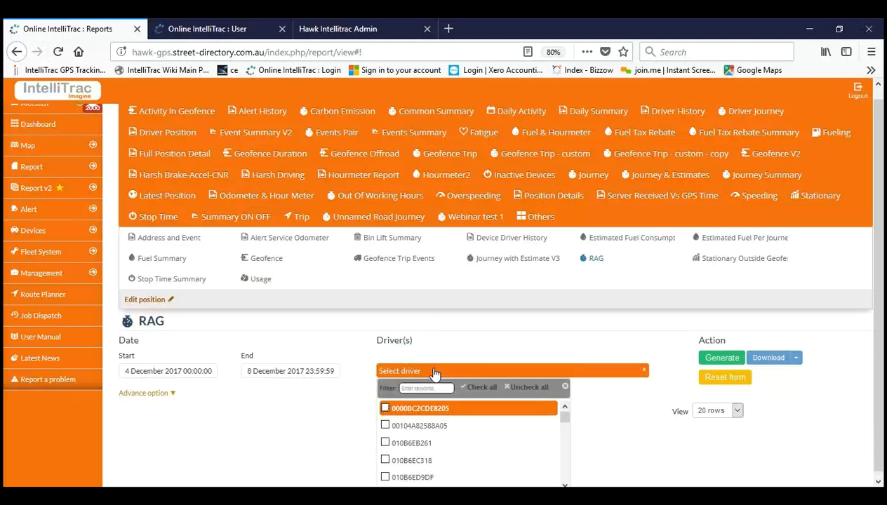
{"action": "left_click", "coordinate": [343, 399]}
{"action": "scroll", "coordinate": [345, 398], "scroll_direction": "down", "scroll_amount": 3}
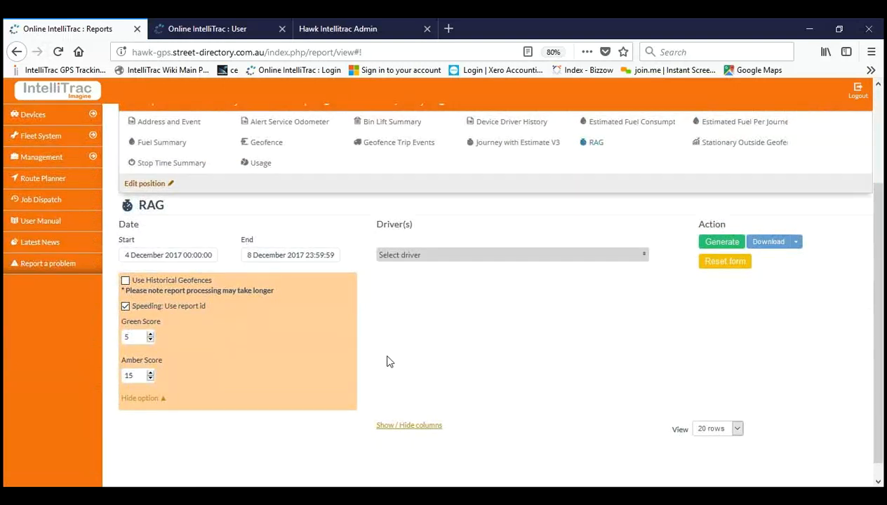
Select a single named driver and generate the RAG report for that driver, with the advanced options collapsed.
{"action": "left_click", "coordinate": [460, 258]}
{"action": "scroll", "coordinate": [466, 314], "scroll_direction": "down", "scroll_amount": 5}
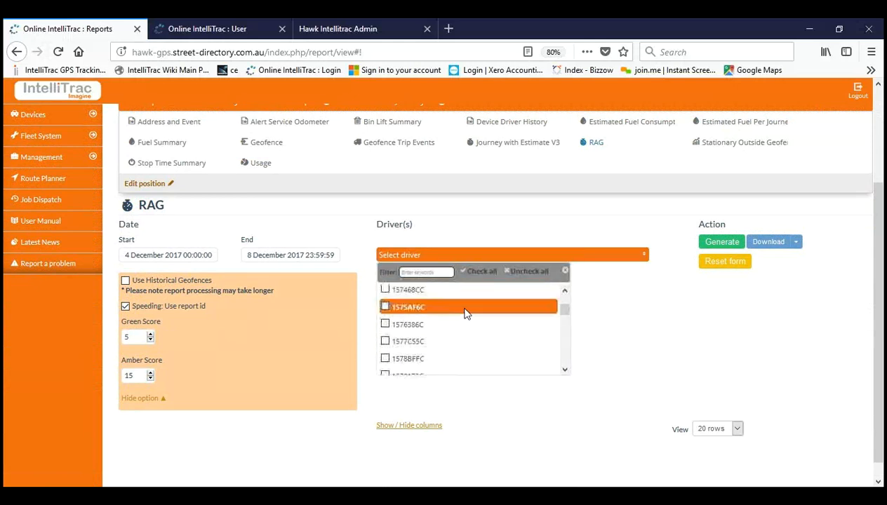
{"action": "scroll", "coordinate": [465, 313], "scroll_direction": "down", "scroll_amount": 3}
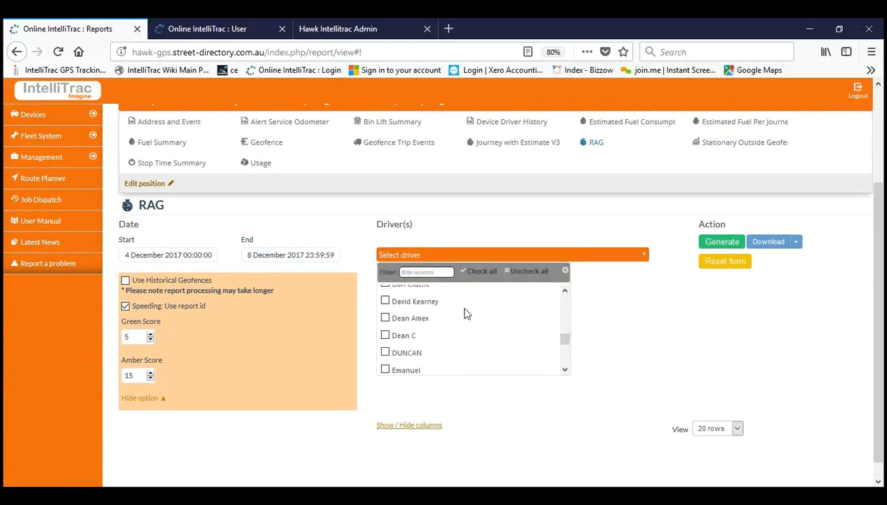
{"action": "scroll", "coordinate": [465, 314], "scroll_direction": "down", "scroll_amount": 4}
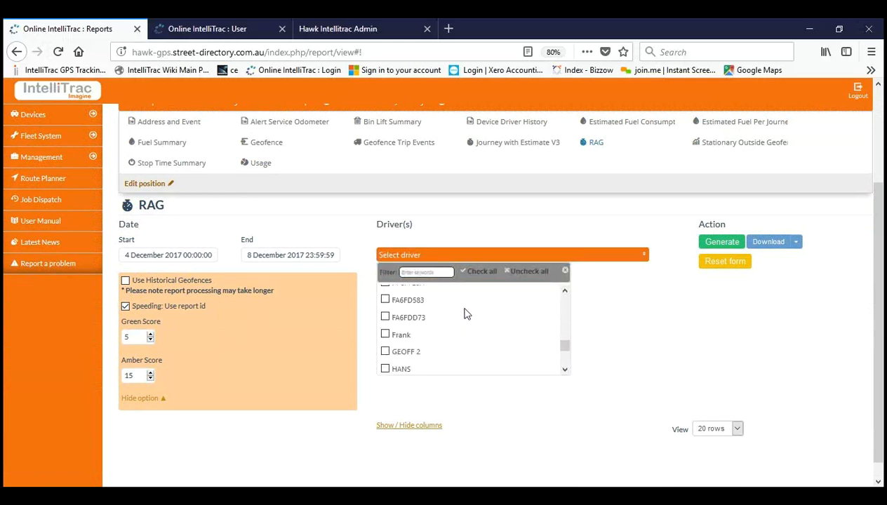
{"action": "left_click", "coordinate": [424, 334]}
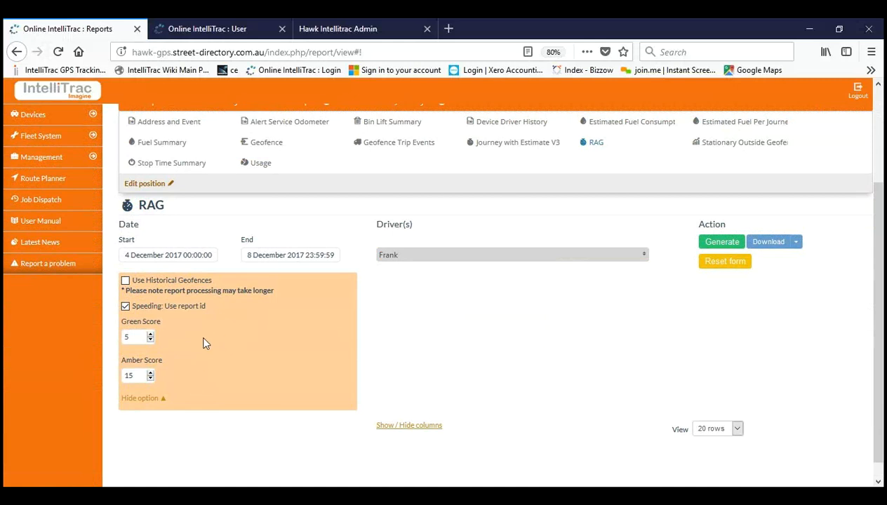
{"action": "left_click", "coordinate": [160, 405]}
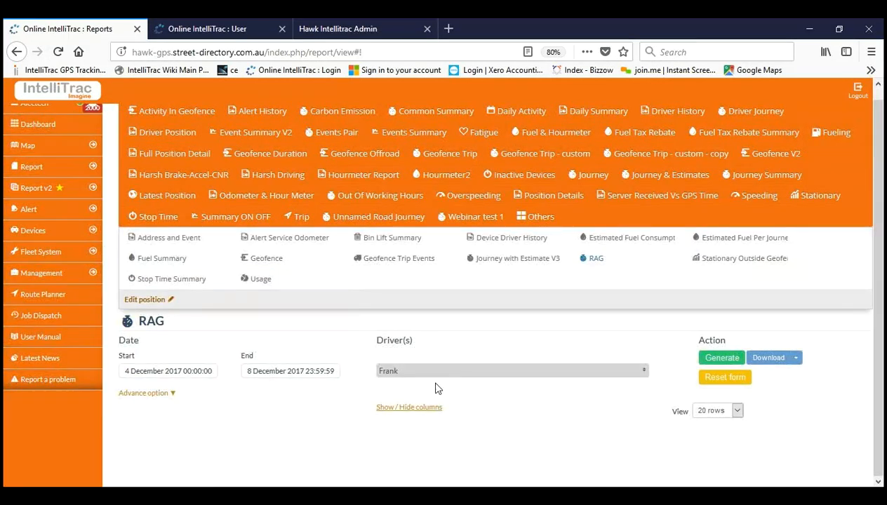
{"action": "left_click", "coordinate": [713, 362]}
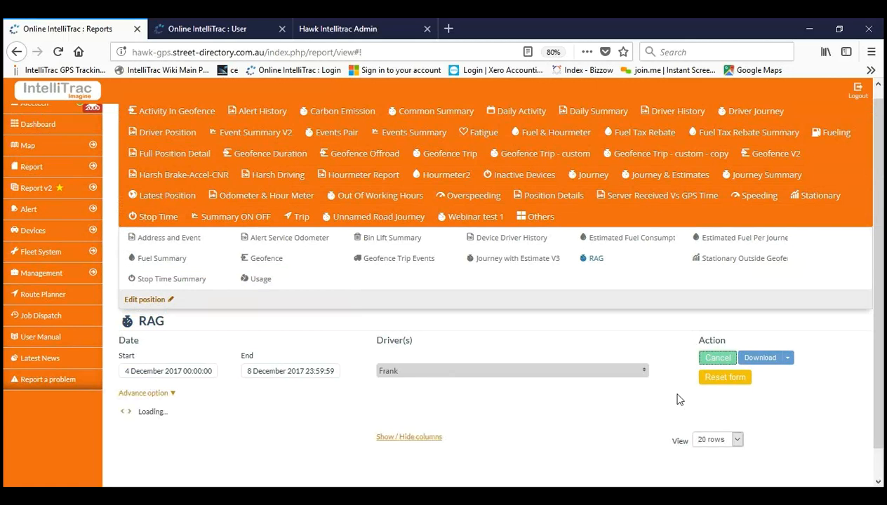
{"action": "scroll", "coordinate": [303, 394], "scroll_direction": "down", "scroll_amount": 1}
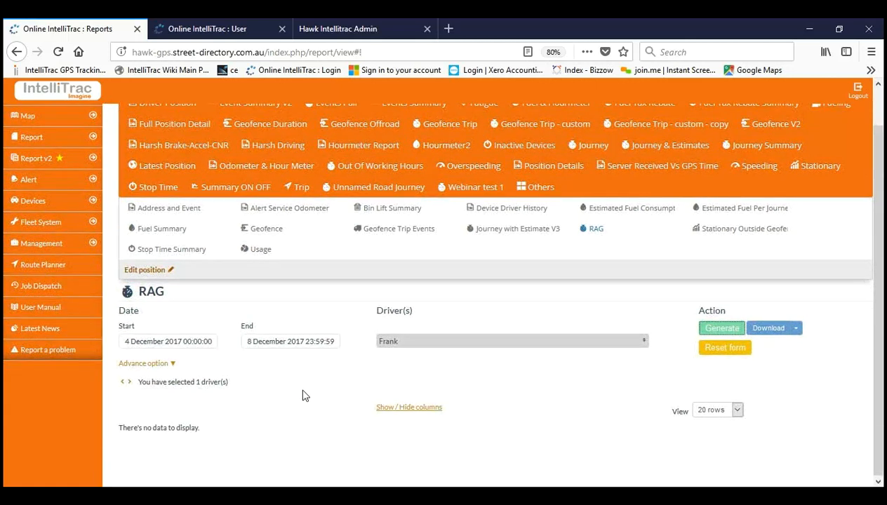
Select all drivers in the driver list and generate the RAG report for them.
{"action": "left_click", "coordinate": [414, 343]}
{"action": "left_click", "coordinate": [421, 342]}
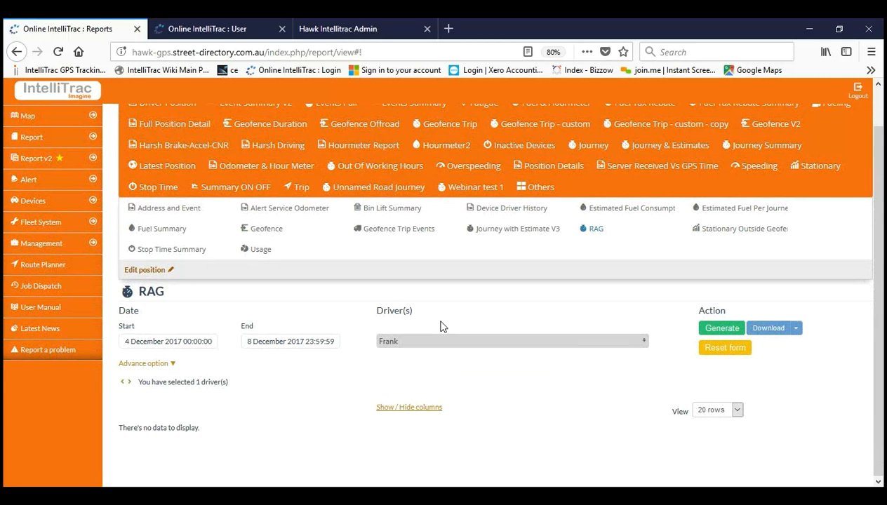
{"action": "scroll", "coordinate": [440, 324], "scroll_direction": "up", "scroll_amount": 1}
{"action": "scroll", "coordinate": [436, 327], "scroll_direction": "down", "scroll_amount": 1}
{"action": "left_click", "coordinate": [416, 350]}
{"action": "left_click", "coordinate": [474, 359]}
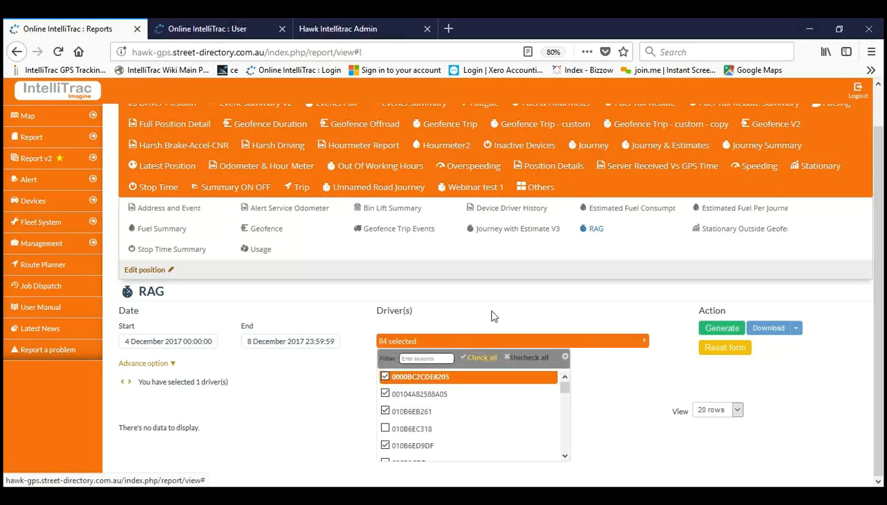
{"action": "left_click", "coordinate": [492, 313]}
{"action": "left_click", "coordinate": [709, 332]}
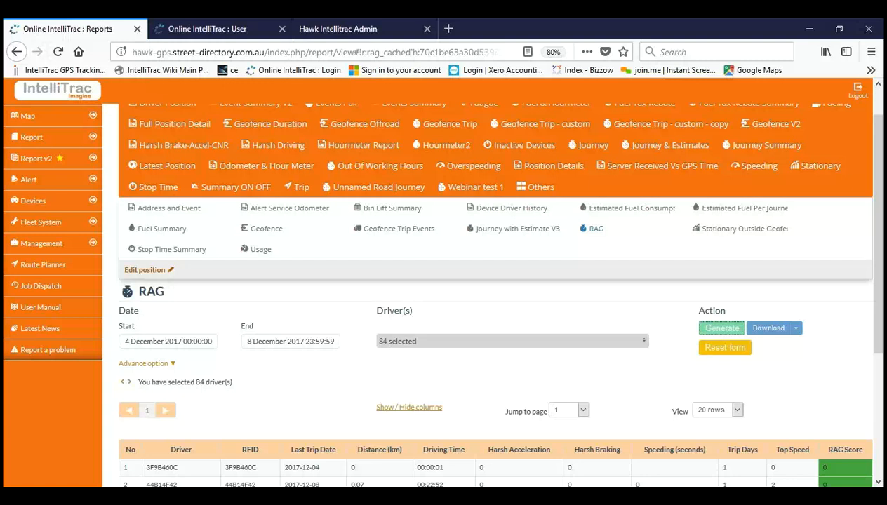
Examine the report table's harsh acceleration, harsh braking, speeding and RAG Score values for each driver.
{"action": "scroll", "coordinate": [619, 379], "scroll_direction": "down", "scroll_amount": 3}
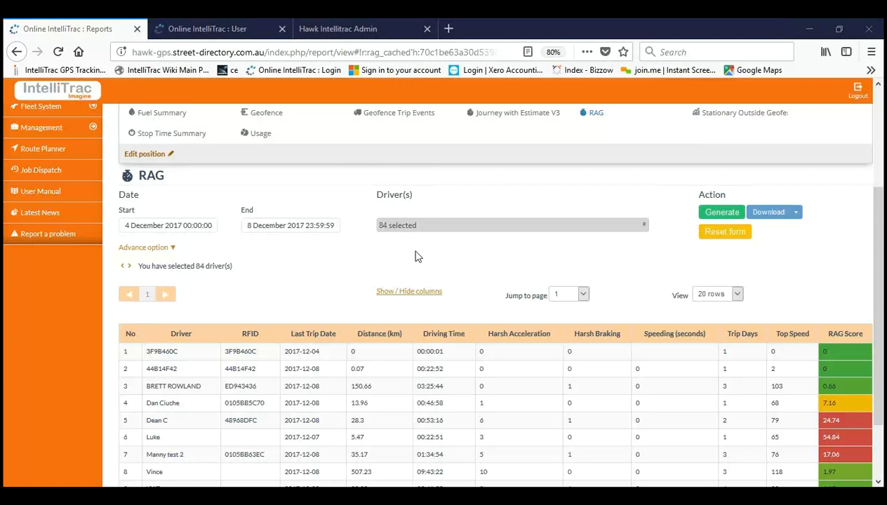
{"action": "scroll", "coordinate": [415, 253], "scroll_direction": "up", "scroll_amount": 2}
{"action": "scroll", "coordinate": [422, 313], "scroll_direction": "up", "scroll_amount": 2}
Leave the RAG report and return to the main map page.
{"action": "left_click", "coordinate": [59, 94]}
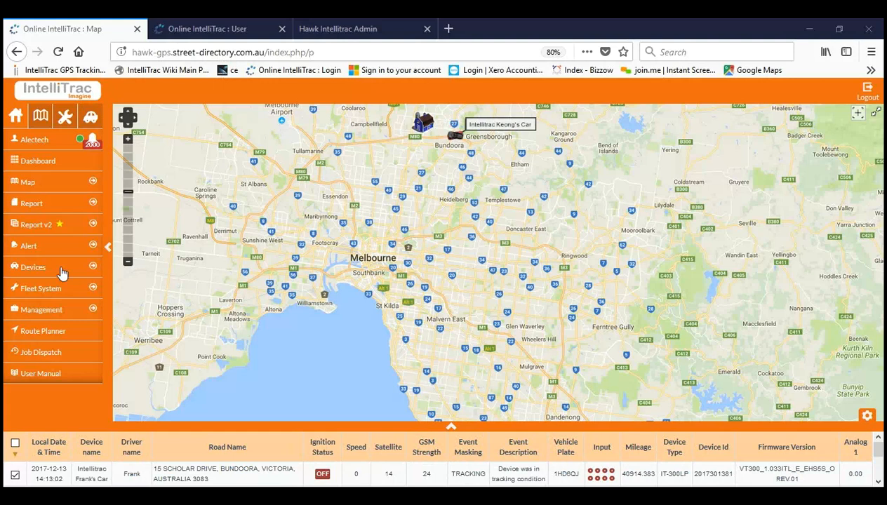
{"action": "scroll", "coordinate": [60, 275], "scroll_direction": "down", "scroll_amount": 2}
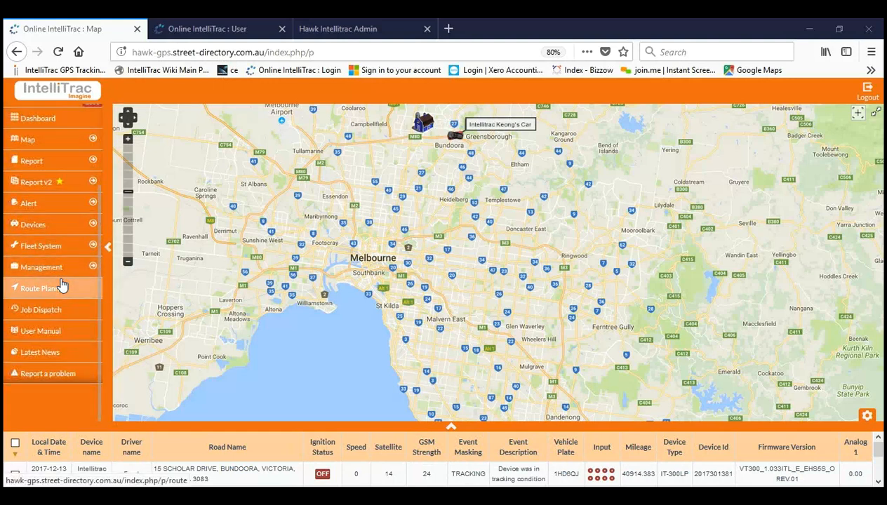